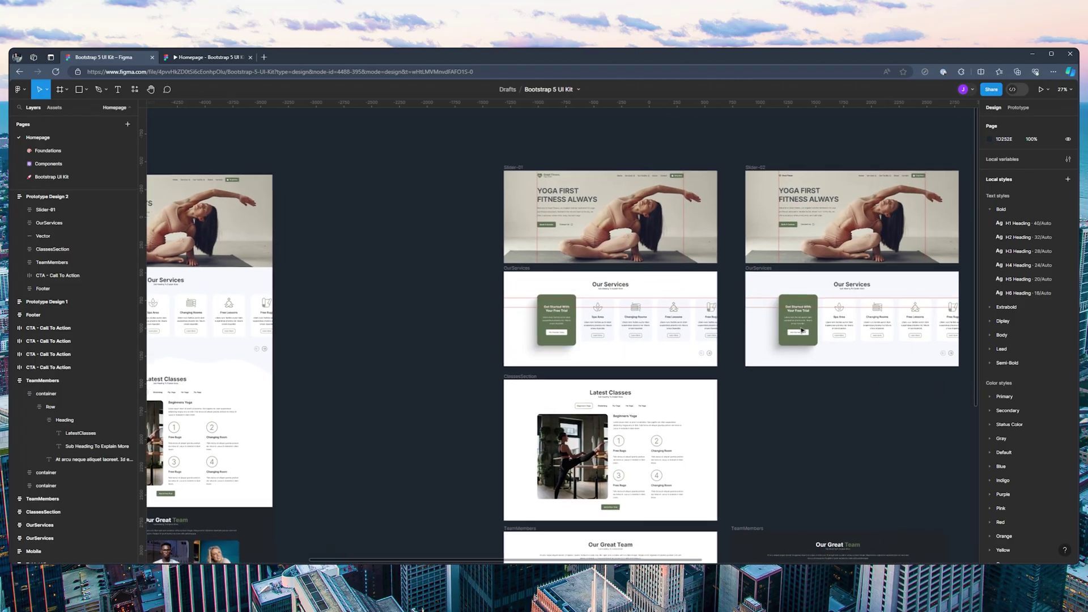
Look over the assembled yoga homepage prototype and the separate section frames on the canvas.
scroll(801, 330, down, 5)
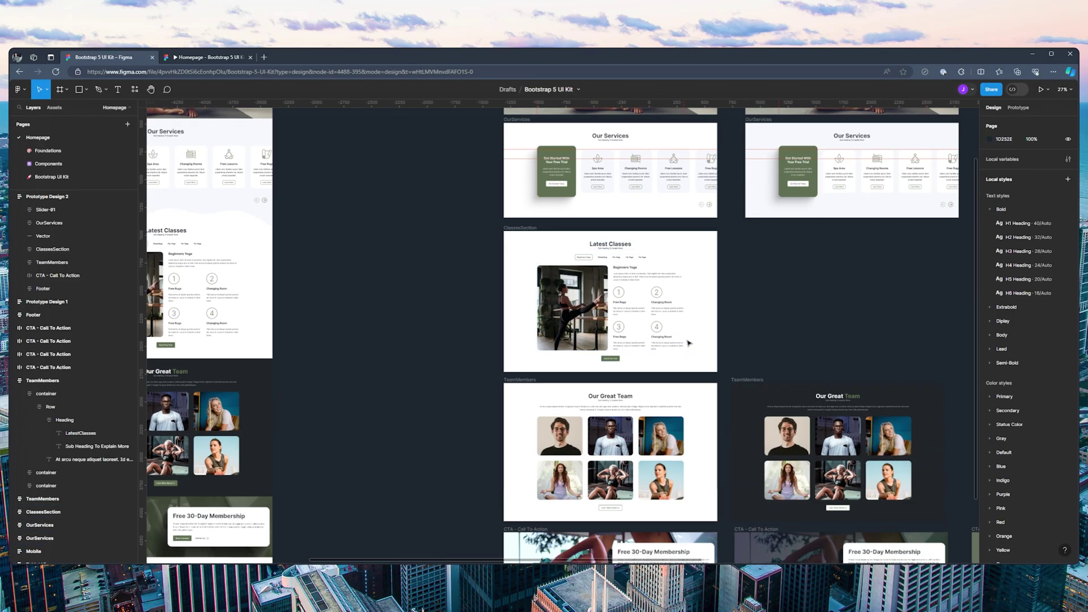
scroll(710, 255, right, 4)
scroll(749, 391, left, 15)
scroll(749, 391, up, 8)
scroll(590, 317, up, 5)
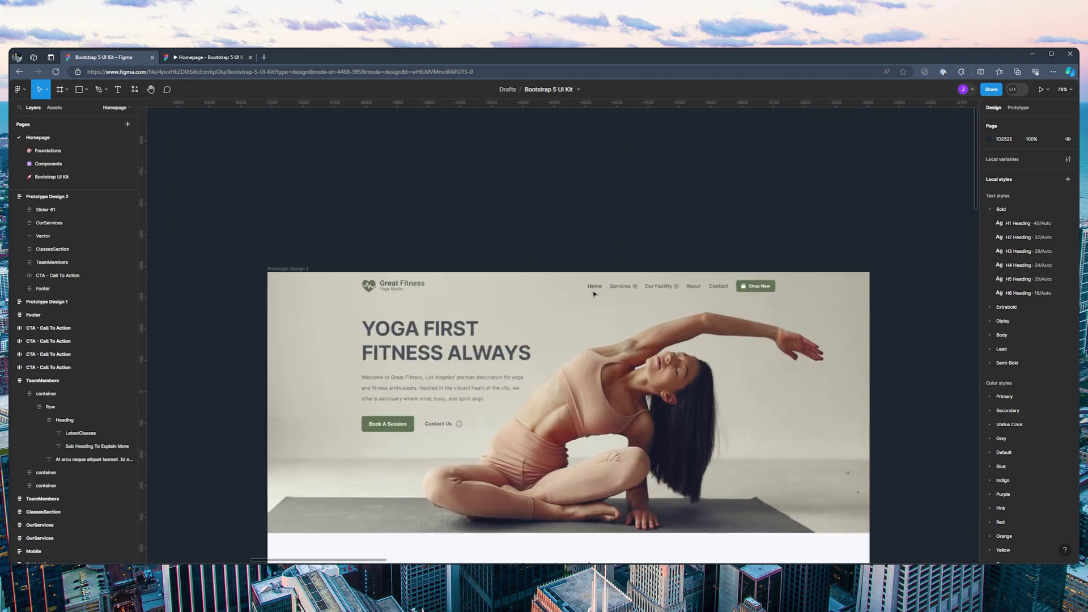
scroll(651, 294, up, 3)
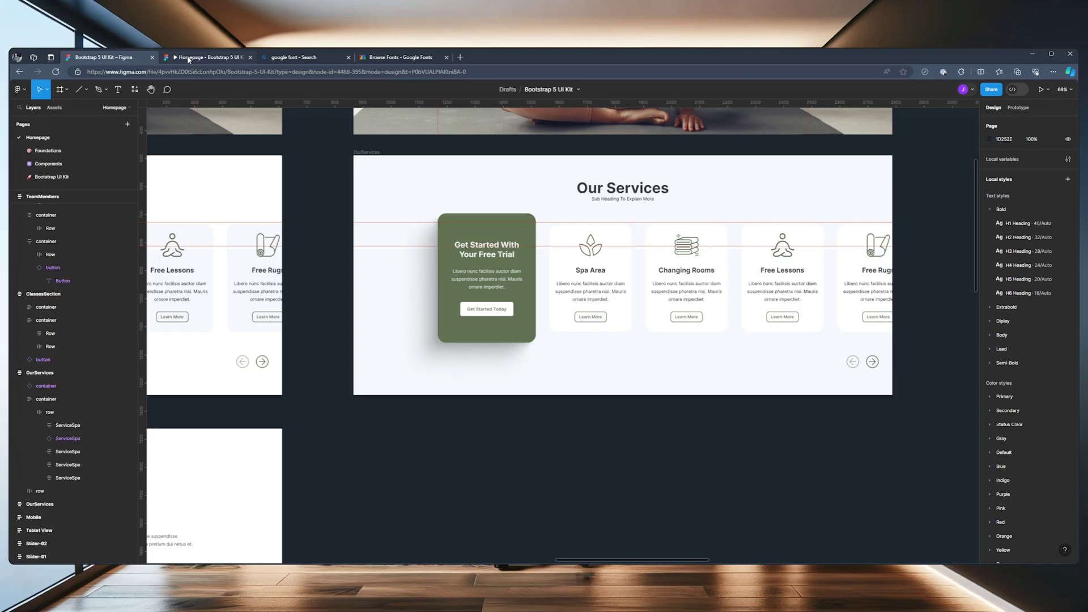
click(188, 59)
click(108, 59)
scroll(636, 349, down, 3)
scroll(636, 349, down, 2)
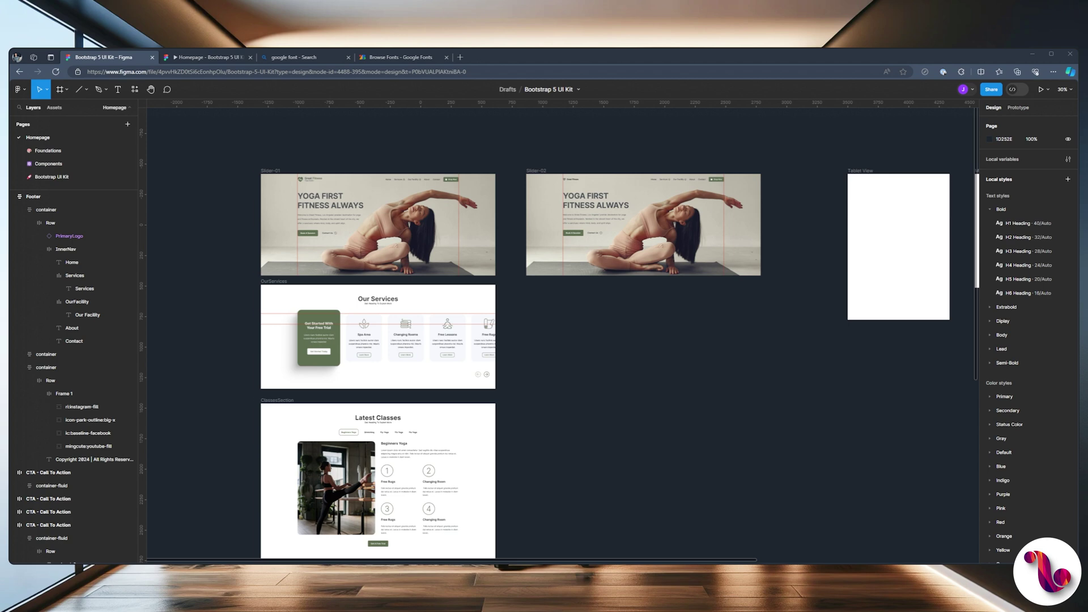
Draw a frame about 811 high in the empty canvas area beside Slider-01 and set its width to 1920.
scroll(731, 187, right, 3)
scroll(731, 187, up, 1)
drag(681, 186, 899, 211)
click(415, 367)
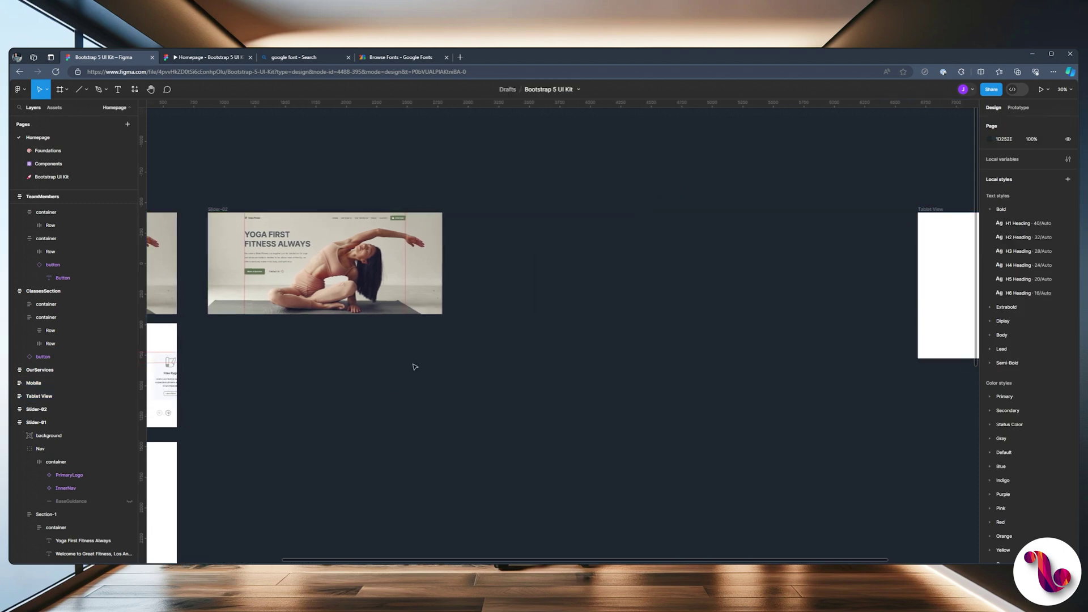
drag(415, 366, 705, 367)
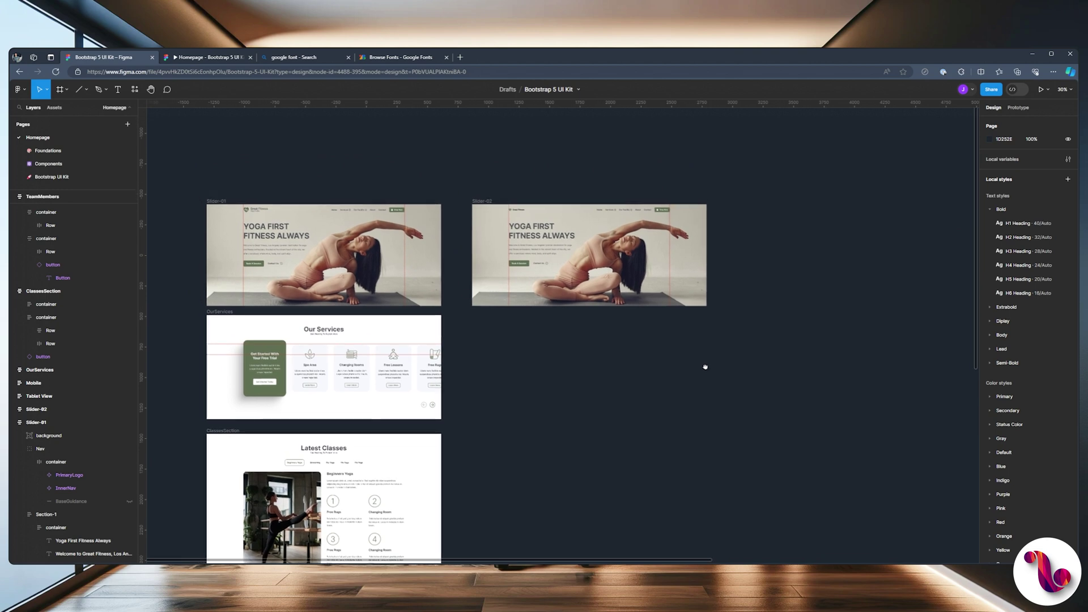
scroll(629, 357, down, 1)
scroll(639, 370, left, 3)
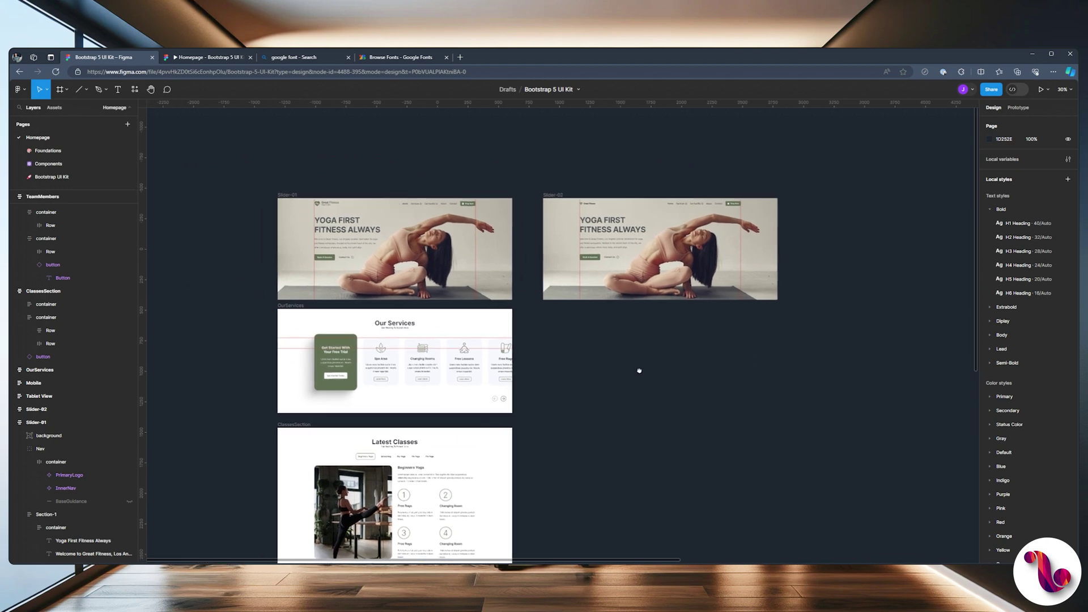
click(550, 195)
drag(259, 219, 712, 214)
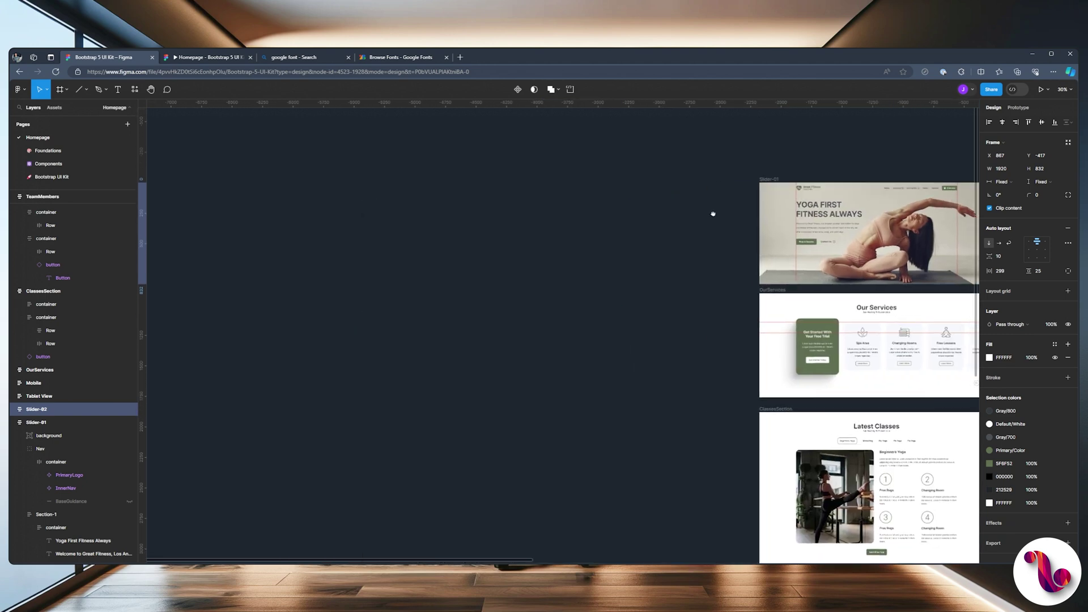
scroll(548, 235, up, 2)
click(60, 89)
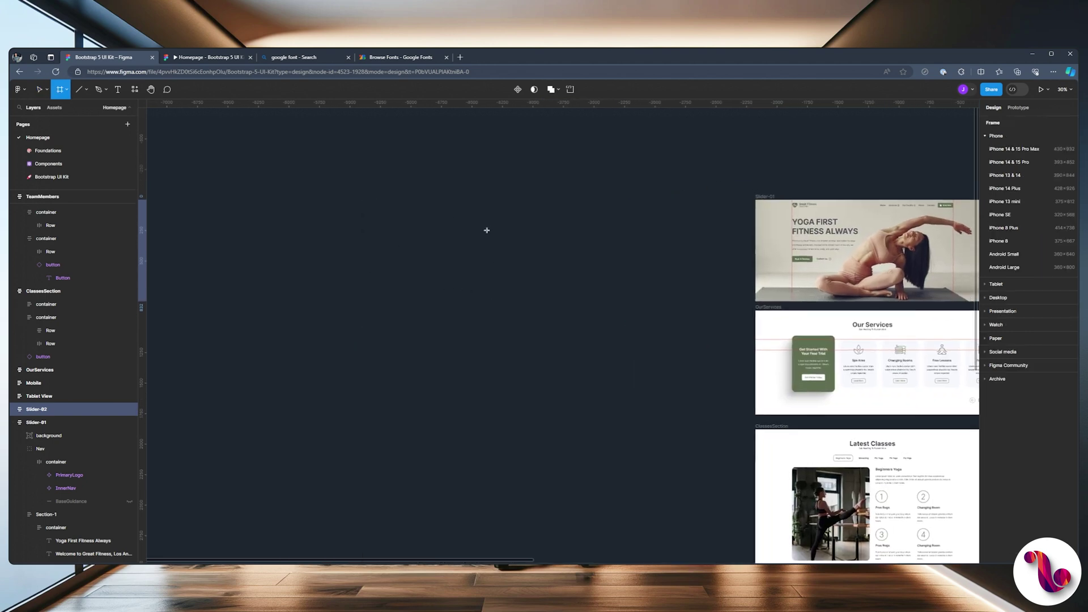
drag(446, 206, 659, 305)
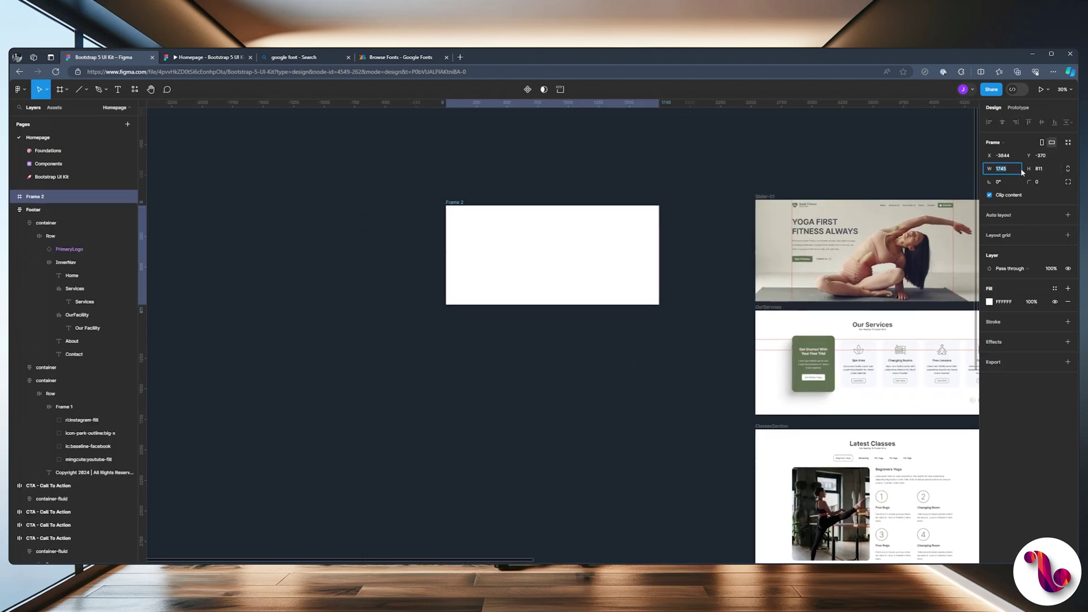
key(Return)
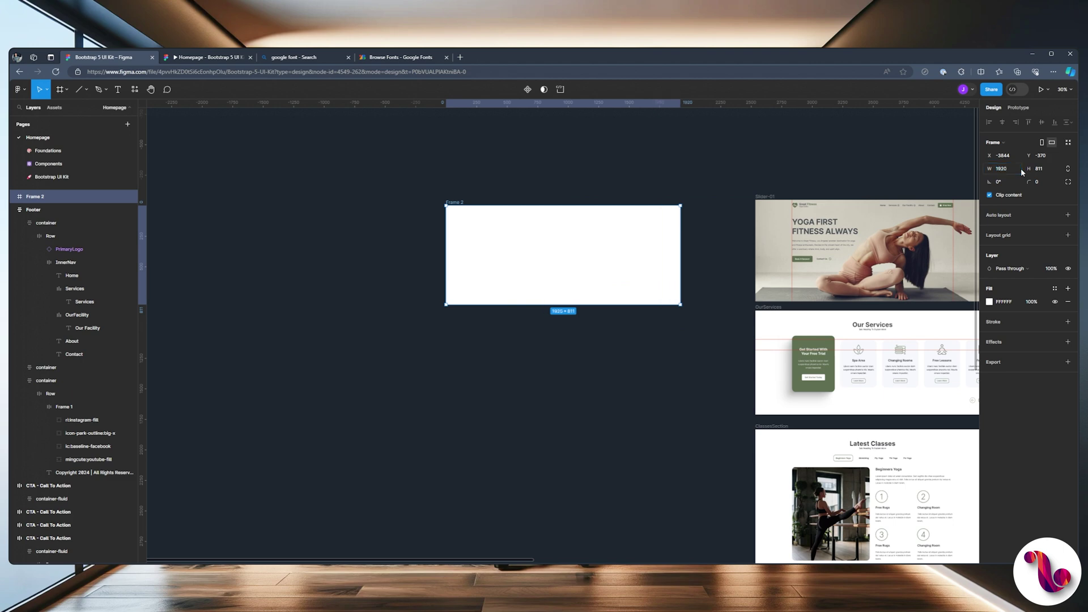
Add auto layout to the new frame with item spacing, horizontal padding and vertical padding all set to 0.
click(1068, 215)
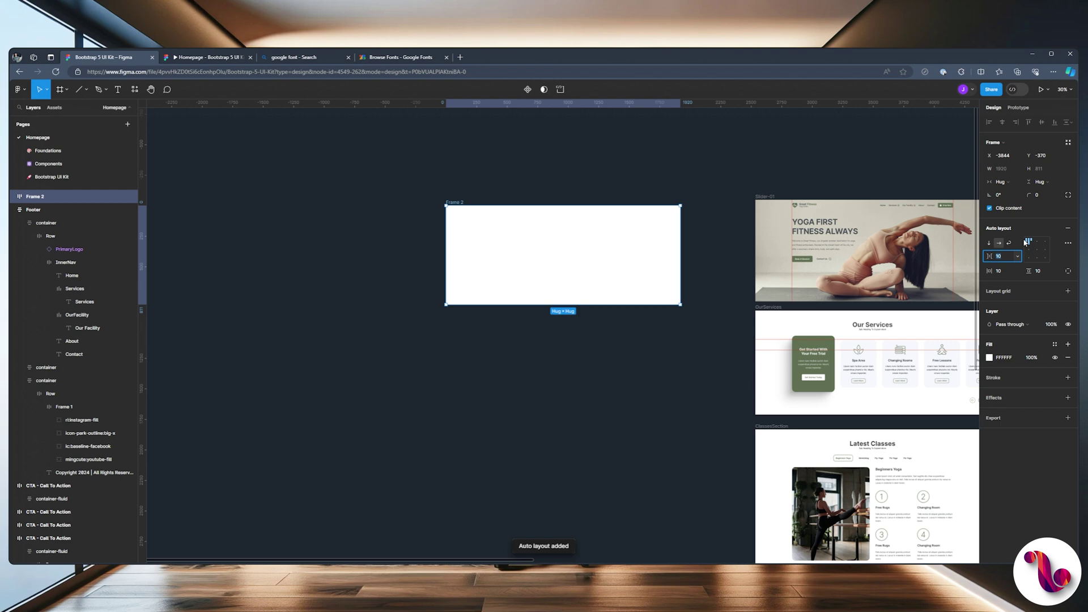
click(1007, 271)
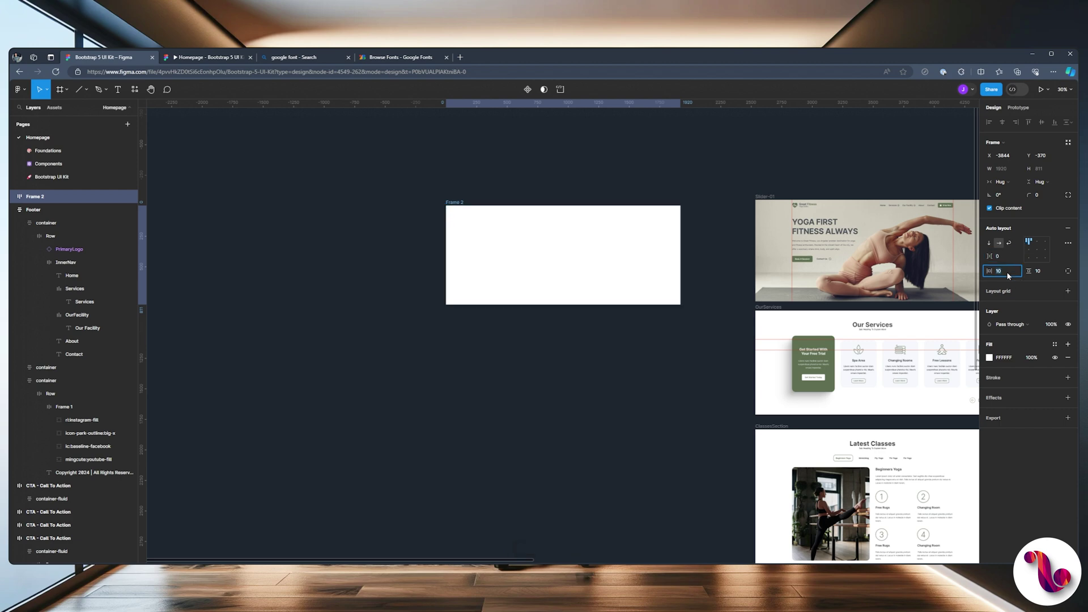
text(0)
key(Return)
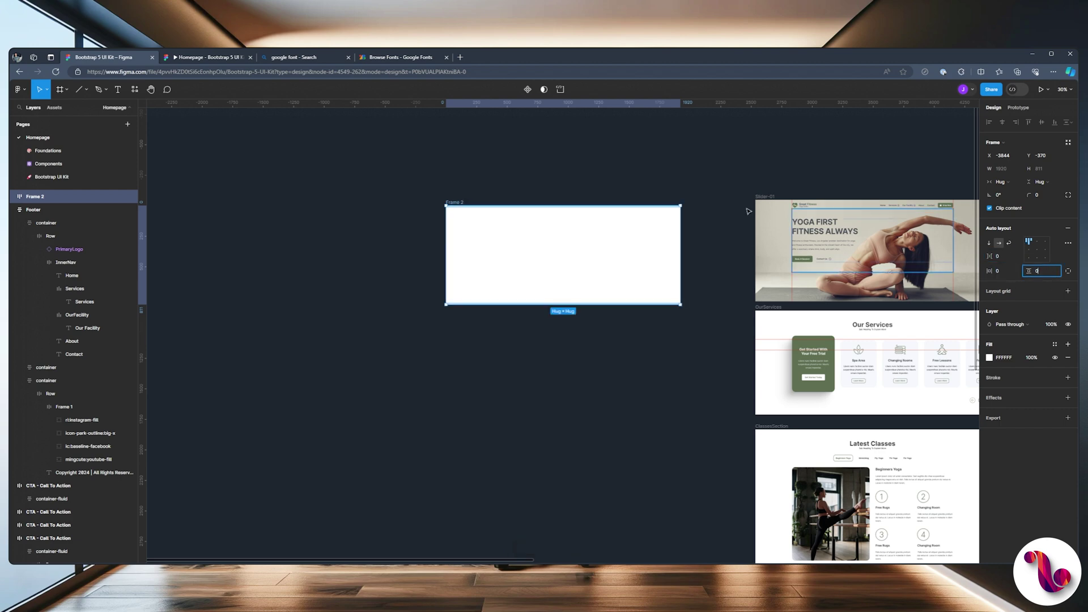
click(700, 185)
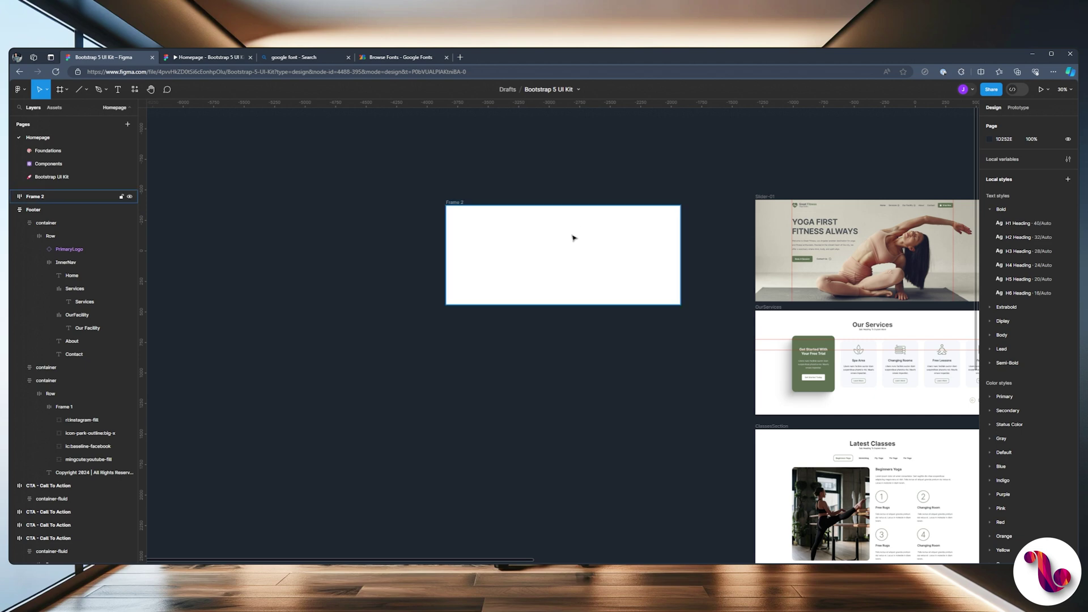
Rename the new frame as Prototype Design 1.
click(453, 203)
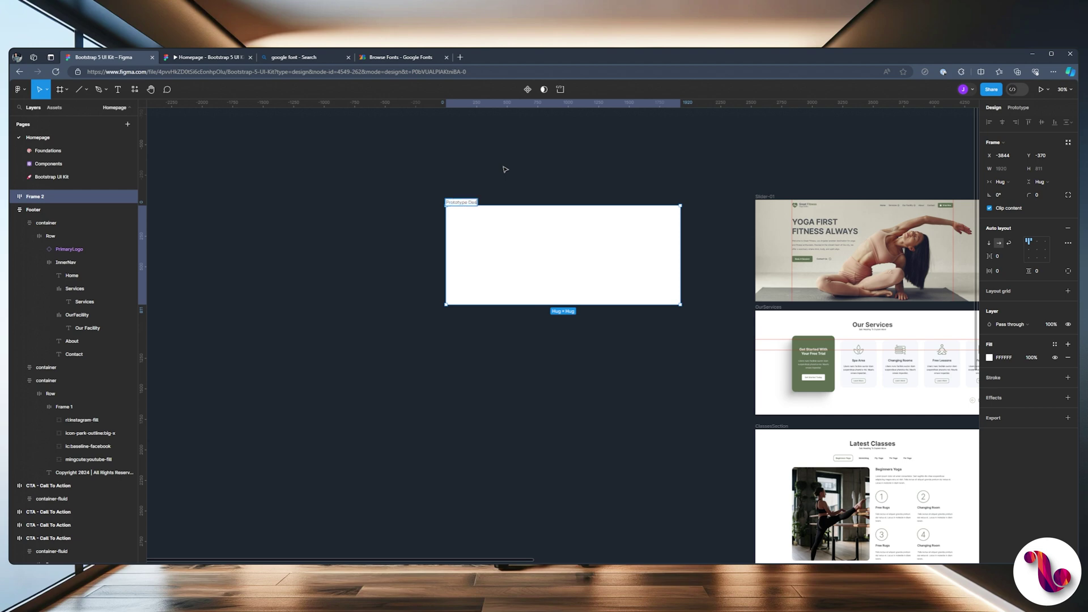
key(Return)
click(503, 168)
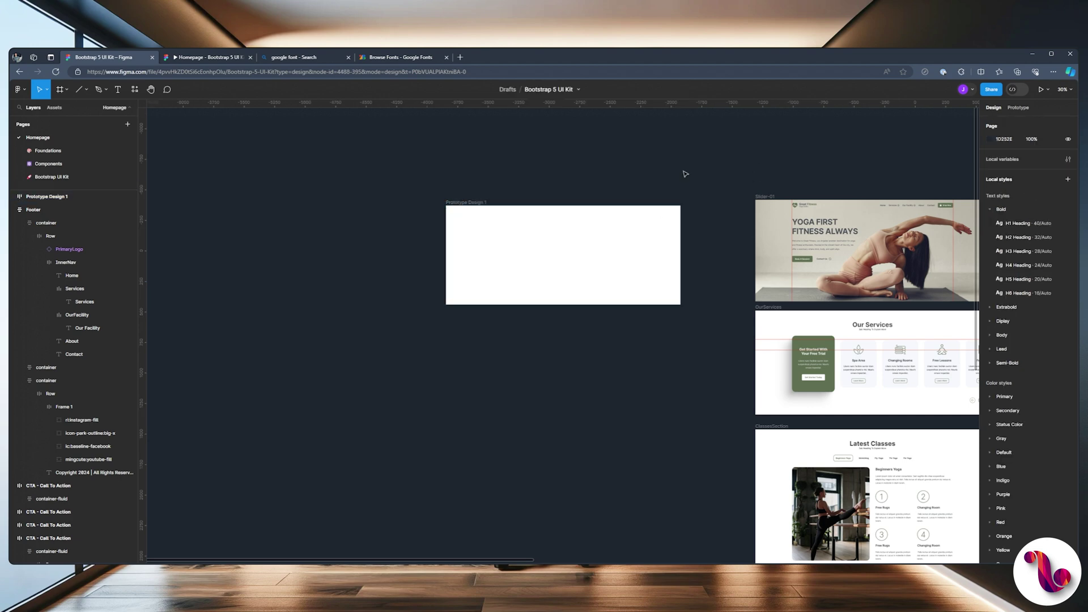
Move the Prototype Design 1 frame farther from Slider-01 and align their top edges.
scroll(623, 187, right, 1)
scroll(623, 187, up, 1)
drag(425, 216, 401, 212)
click(631, 233)
scroll(629, 237, up, 1)
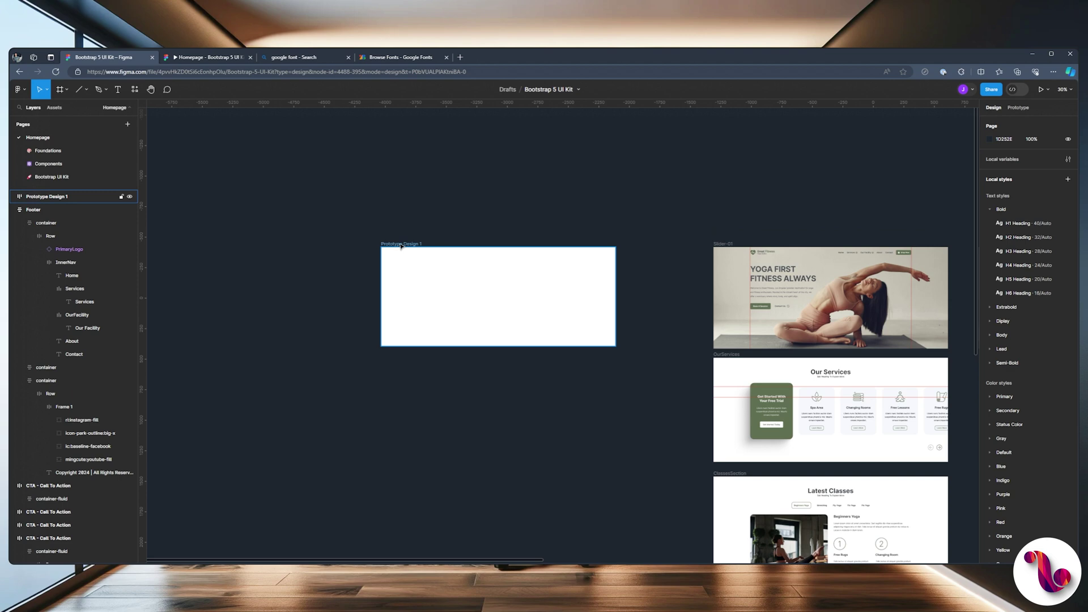
Set the Prototype Design 1 frame to a fixed width while keeping its height on Hug contents.
click(538, 261)
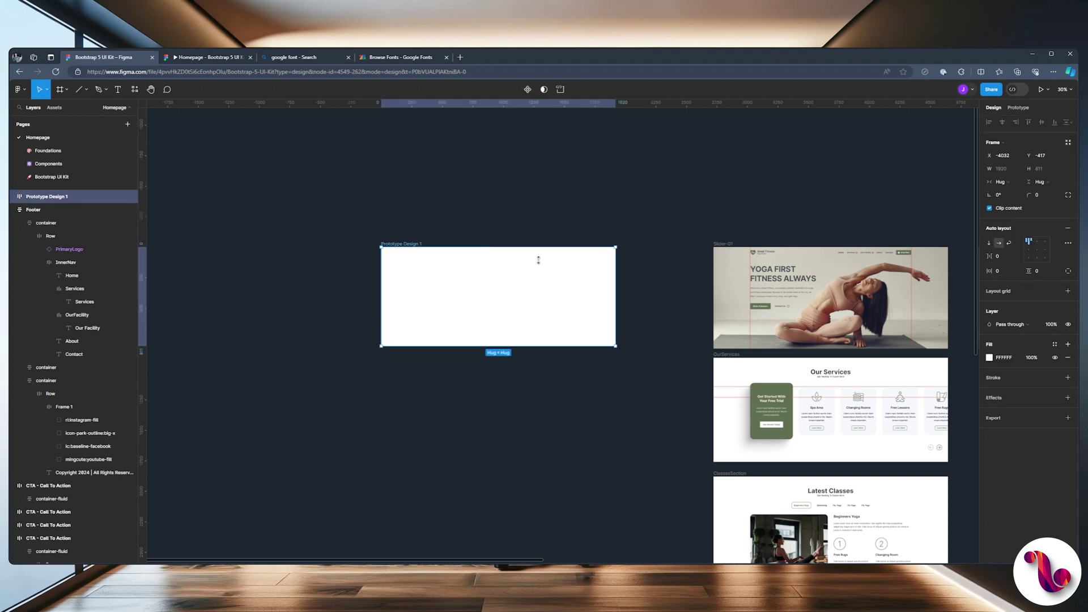
click(1005, 181)
click(1007, 169)
click(1044, 182)
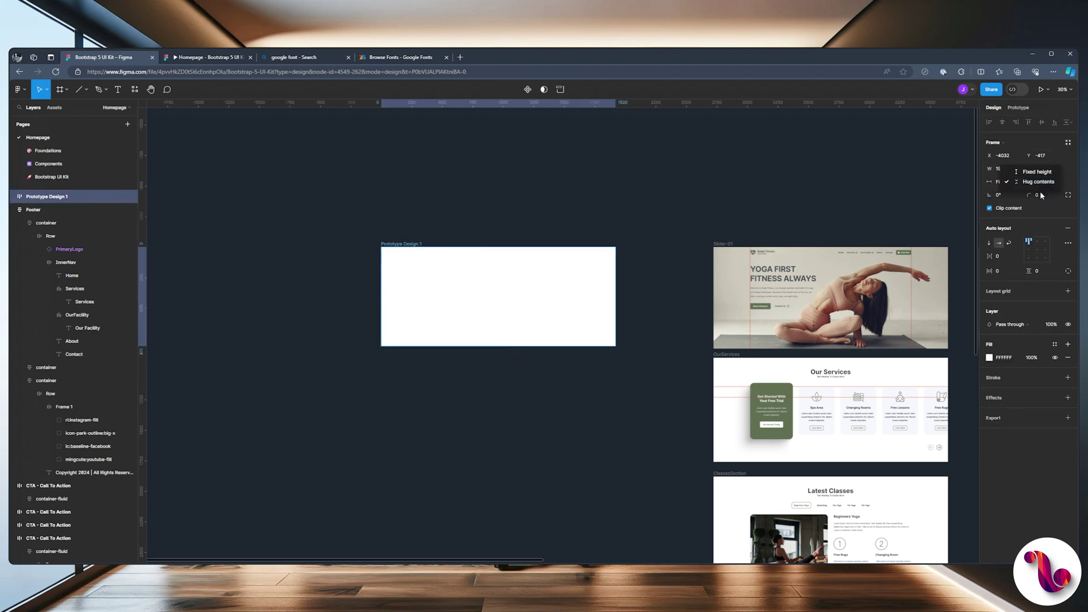
click(1037, 178)
click(634, 291)
Copy the Slider-01 section and paste it into the Prototype Design 1 frame.
scroll(634, 291, up, 5)
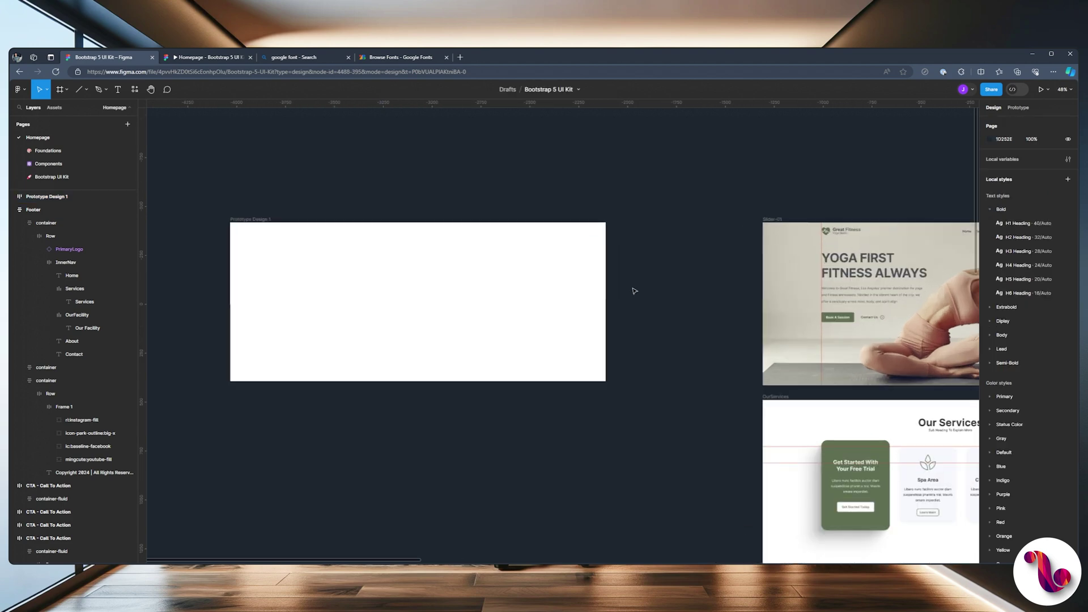
scroll(634, 292, down, 2)
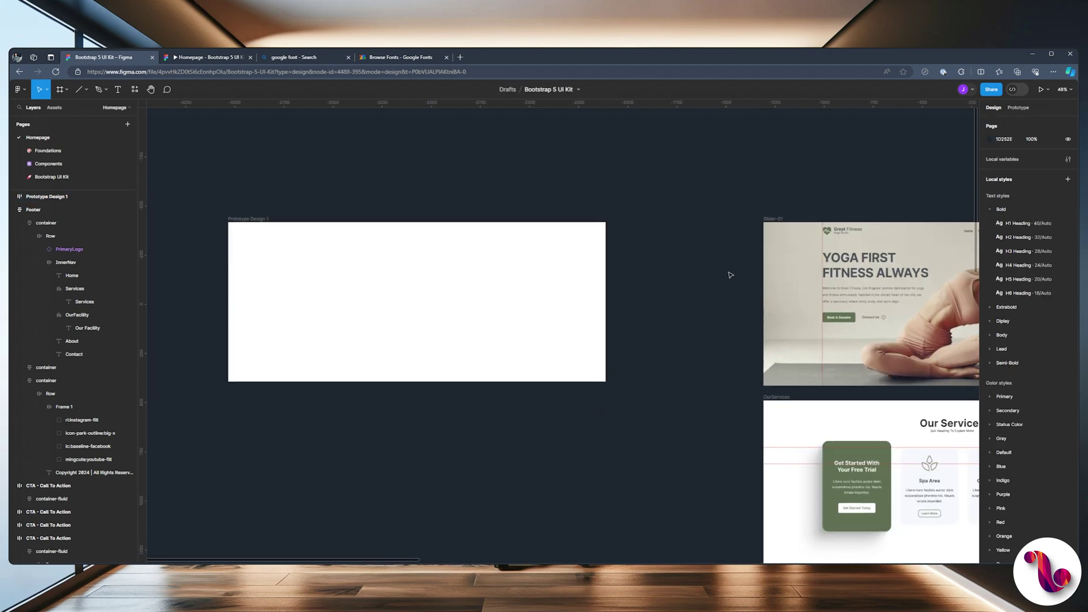
click(775, 220)
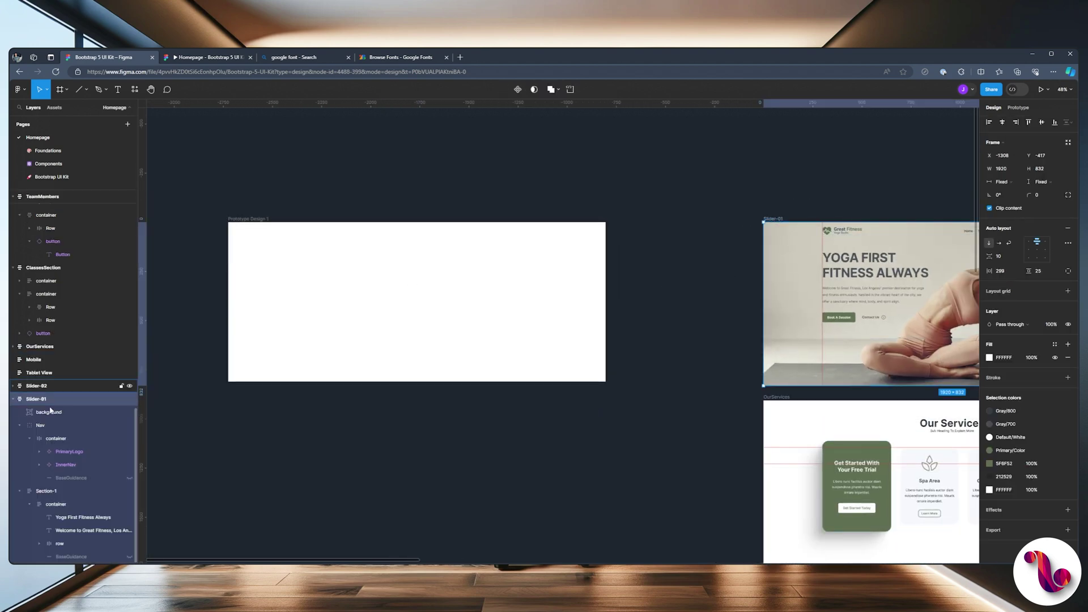
click(13, 399)
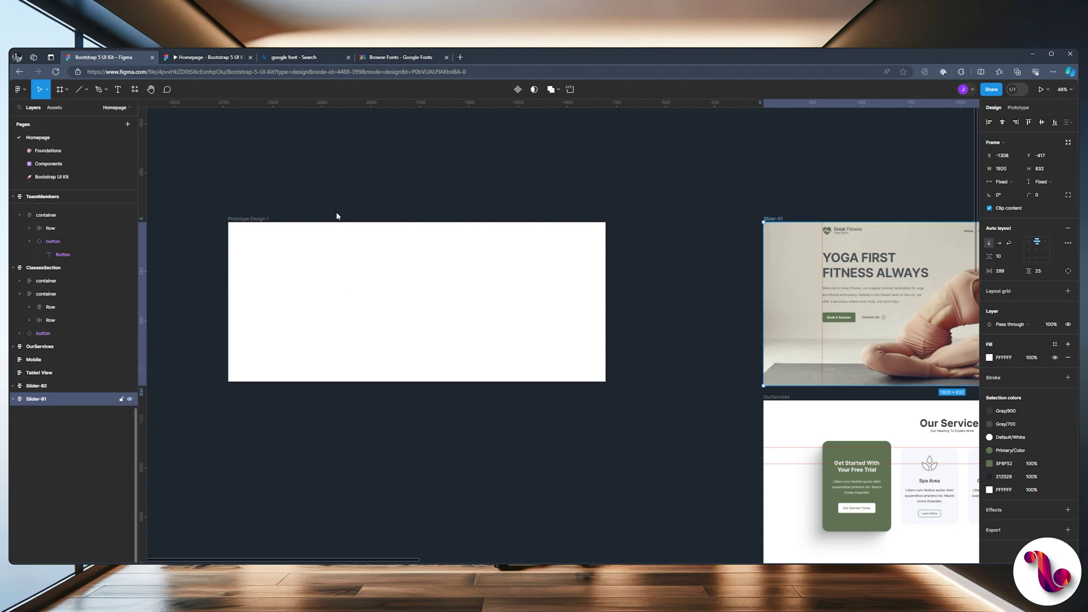
click(250, 219)
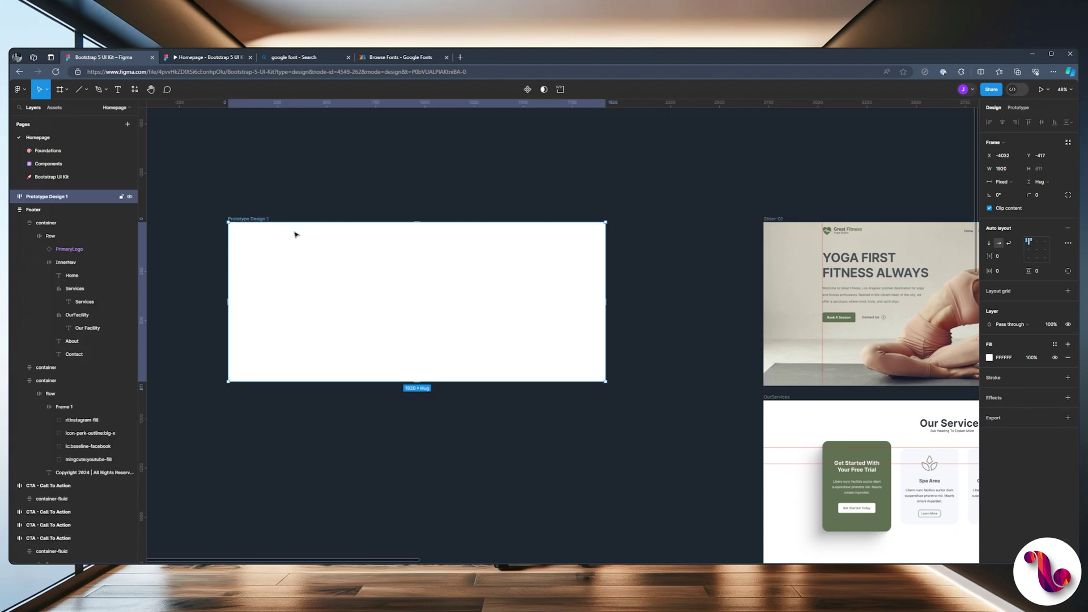
key(ctrl+v)
scroll(703, 406, down, 2)
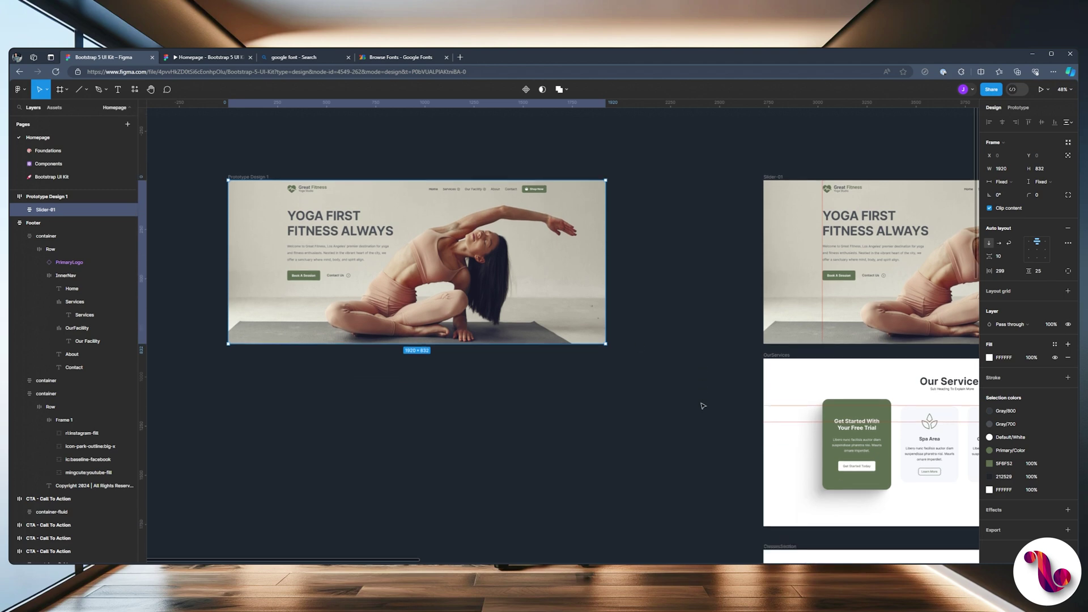
Copy the OurServices section into Prototype Design 1 and switch the frame's auto layout direction to vertical.
scroll(702, 406, down, 1)
click(773, 324)
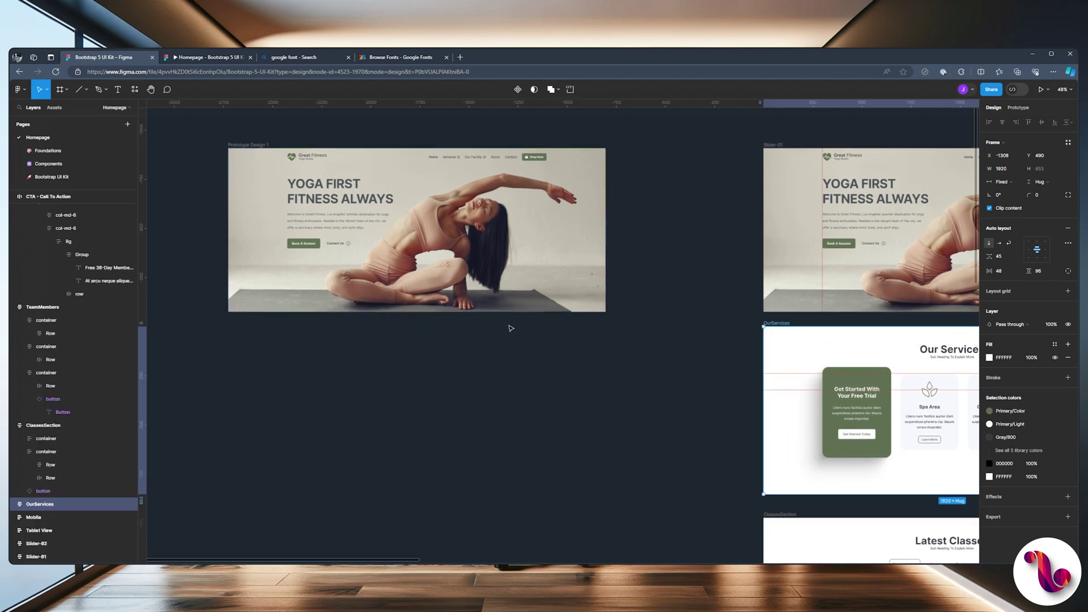
scroll(193, 244, up, 1)
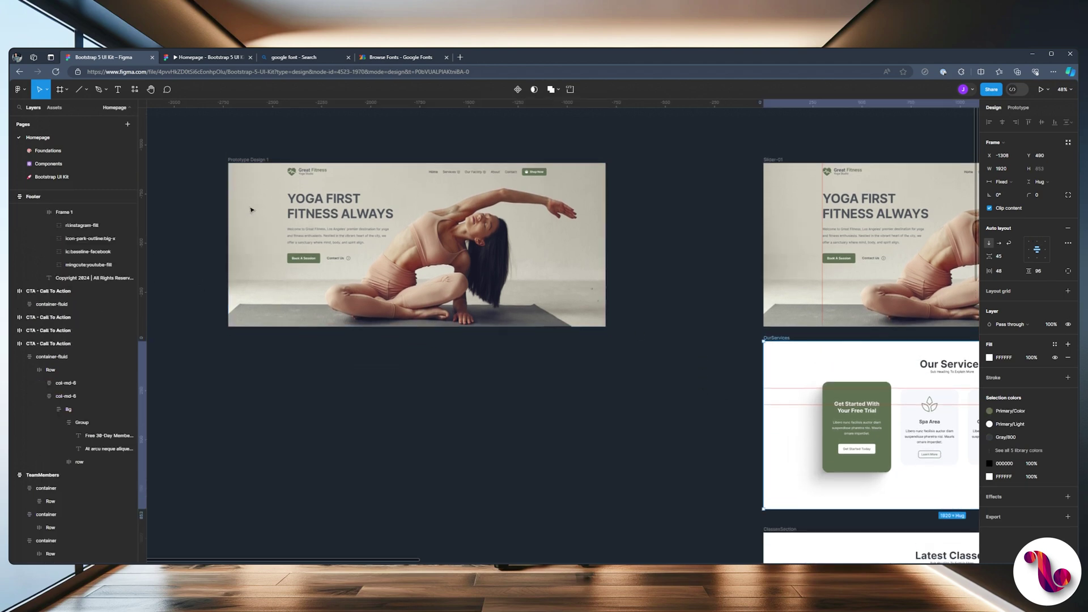
click(414, 257)
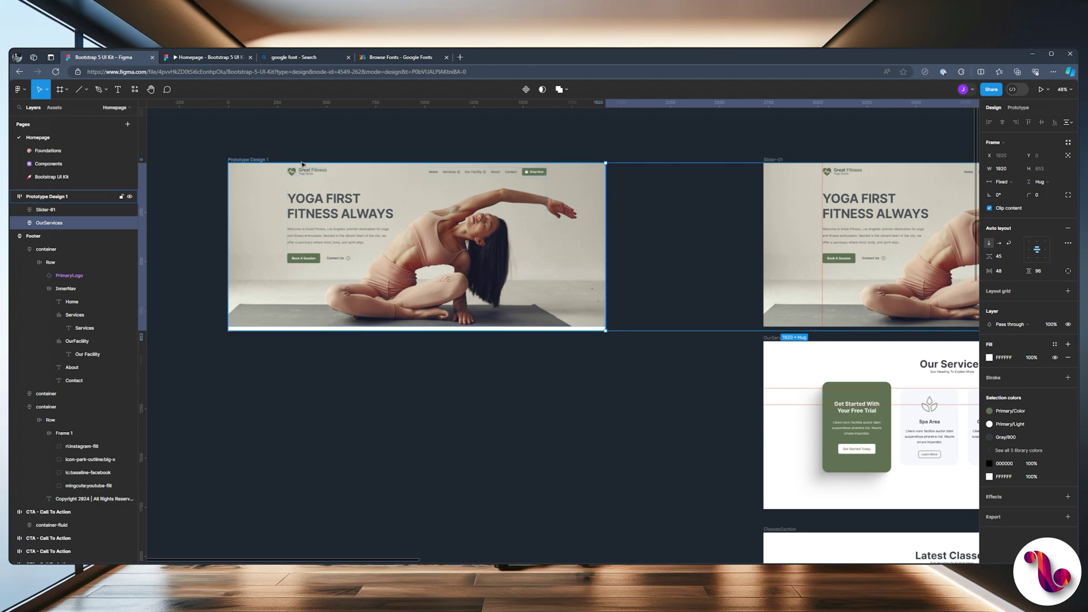
click(80, 196)
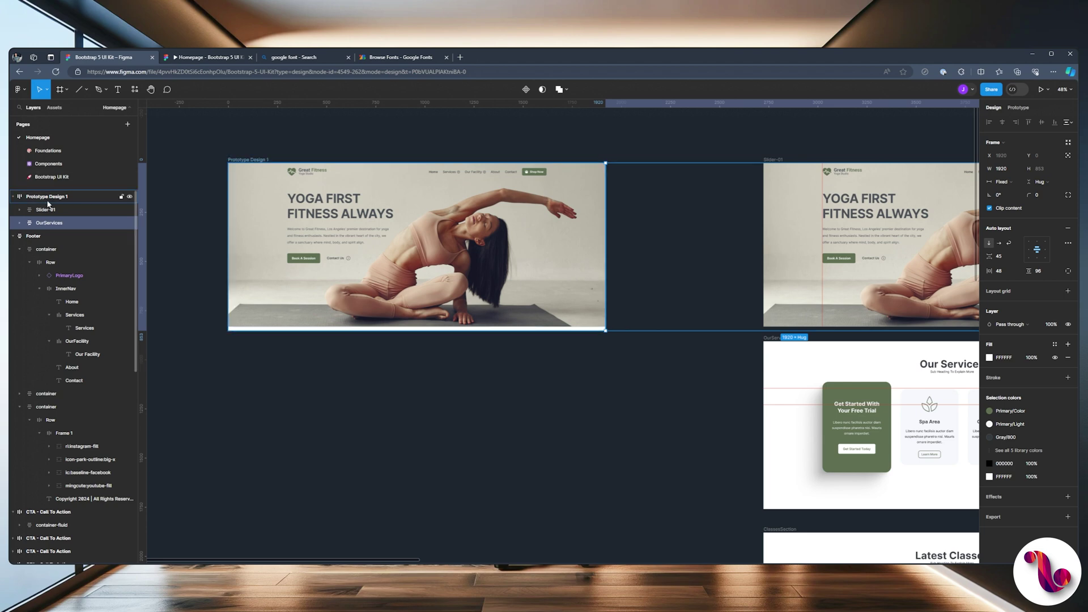
click(989, 245)
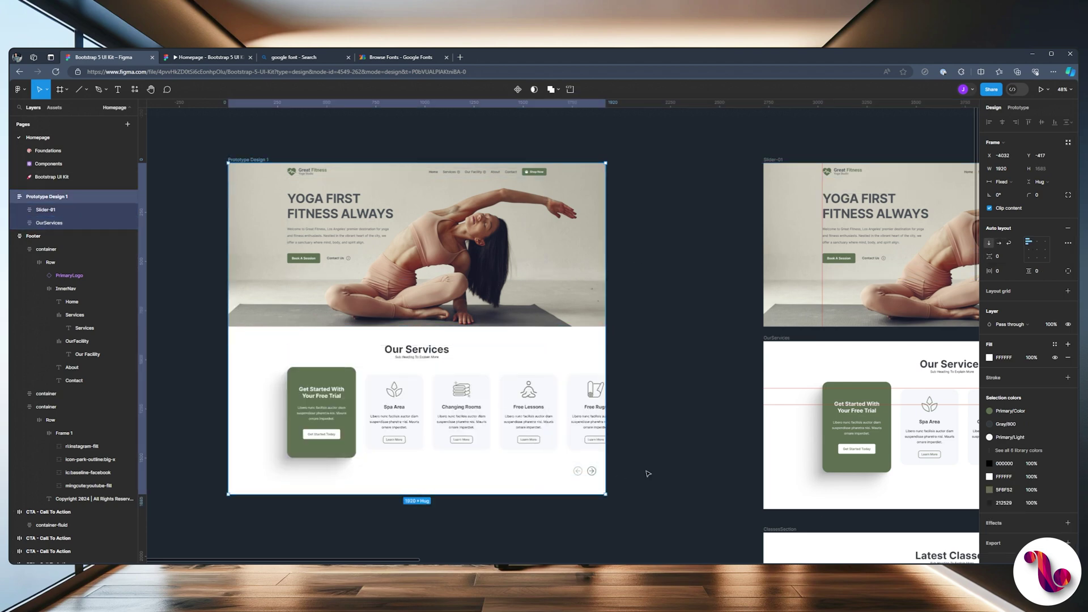
Copy the ClassesSection frame and paste it into Prototype Design 1.
drag(646, 473, 552, 179)
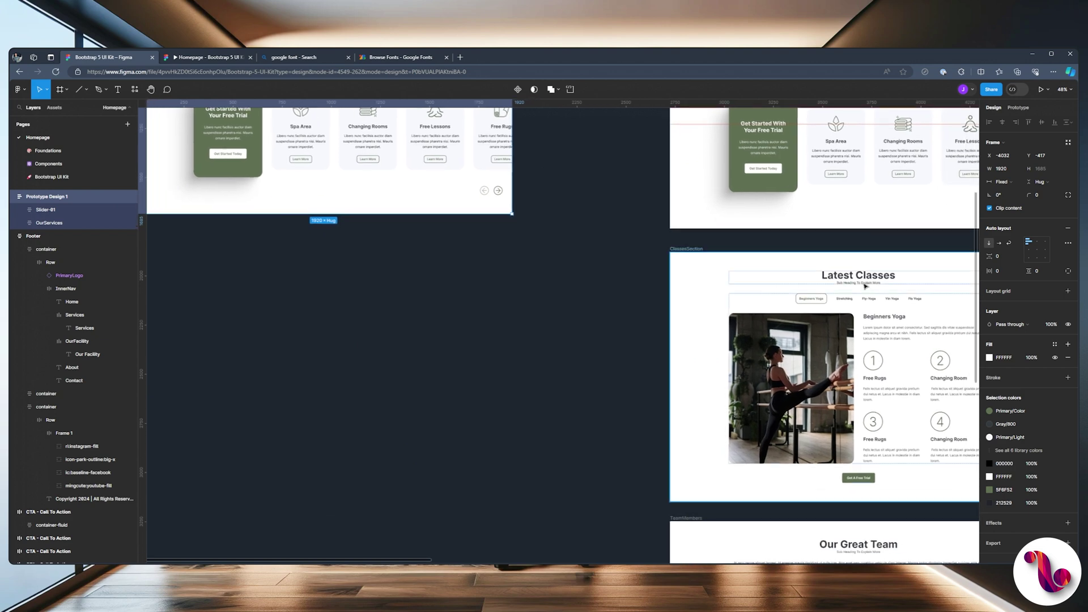
click(689, 249)
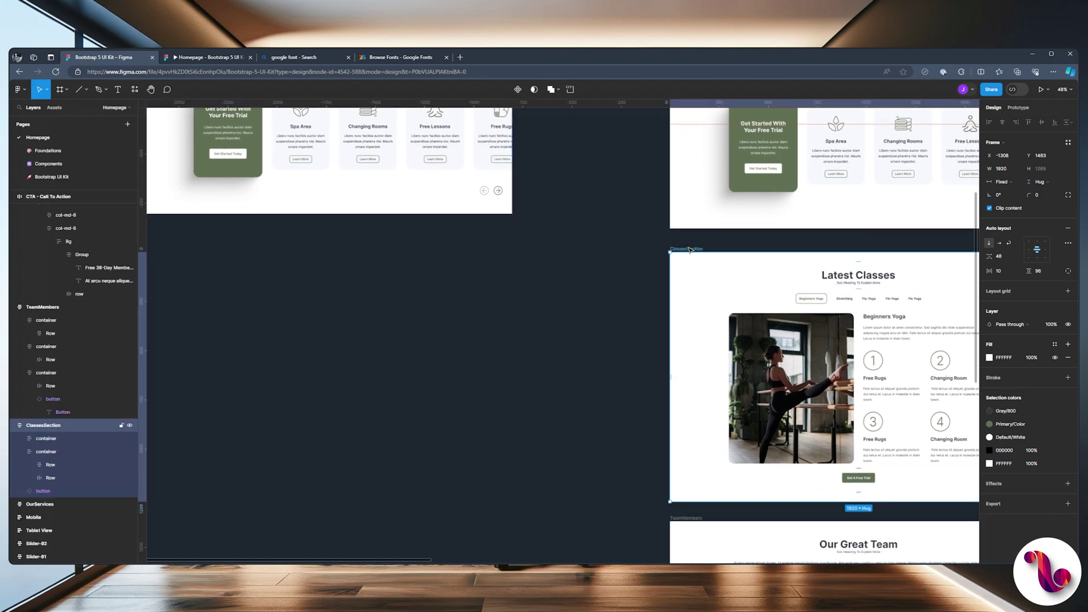
scroll(515, 267, up, 5)
scroll(515, 267, left, 2)
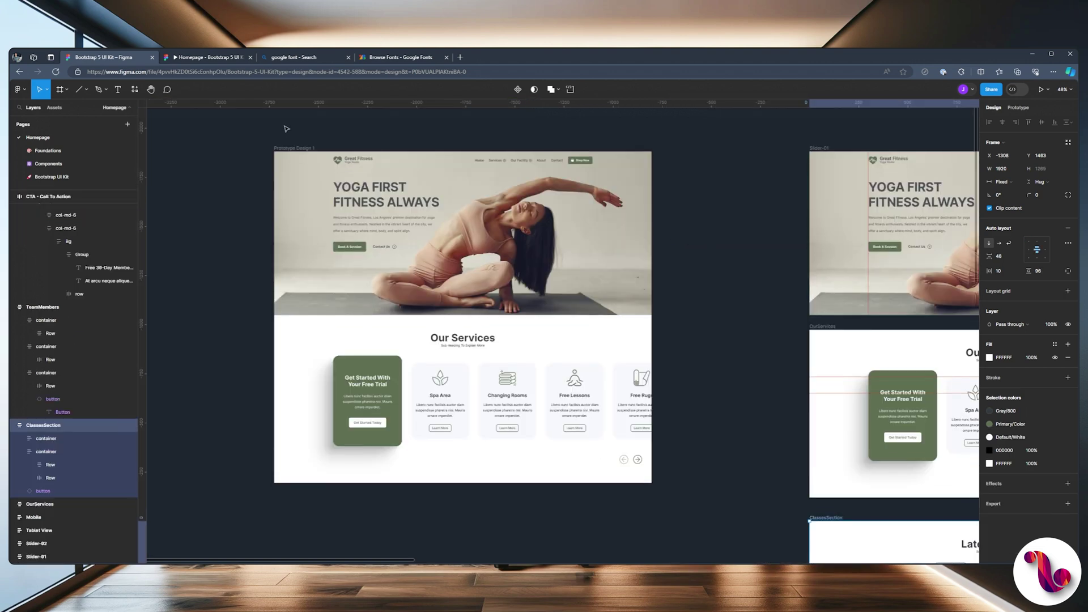
click(294, 148)
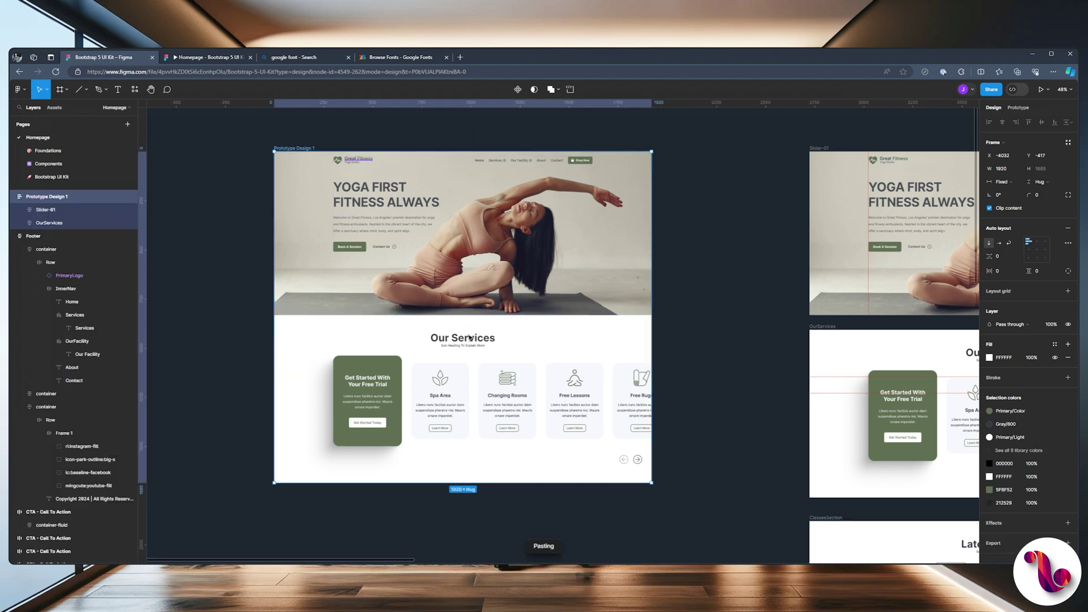
Copy the TeamMembers section and paste it into the Prototype Design 1 frame below the classes section.
click(697, 359)
scroll(697, 359, down, 5)
scroll(637, 296, right, 2)
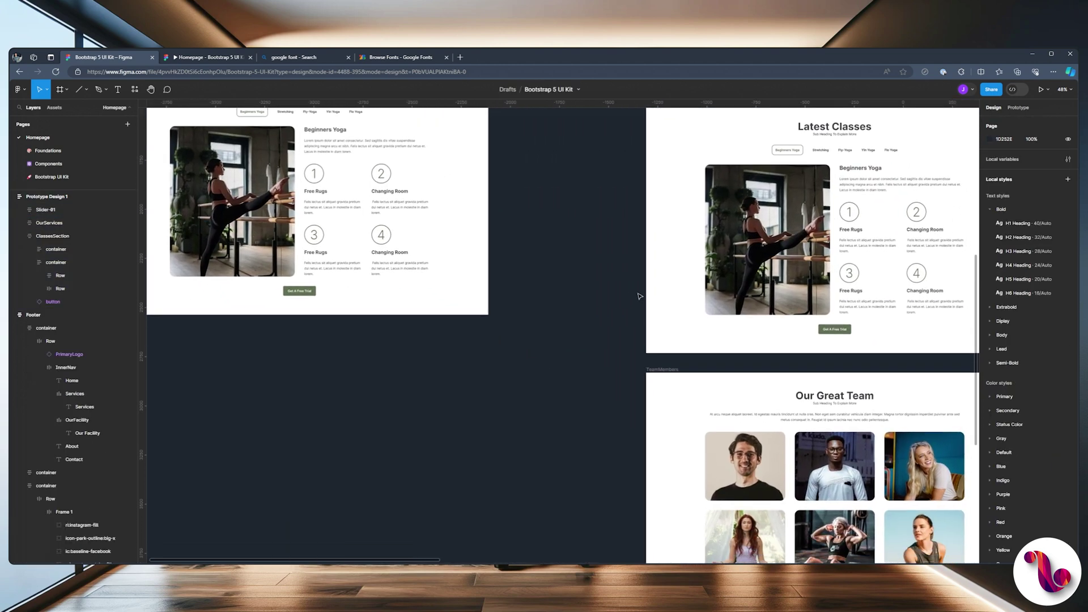
click(670, 370)
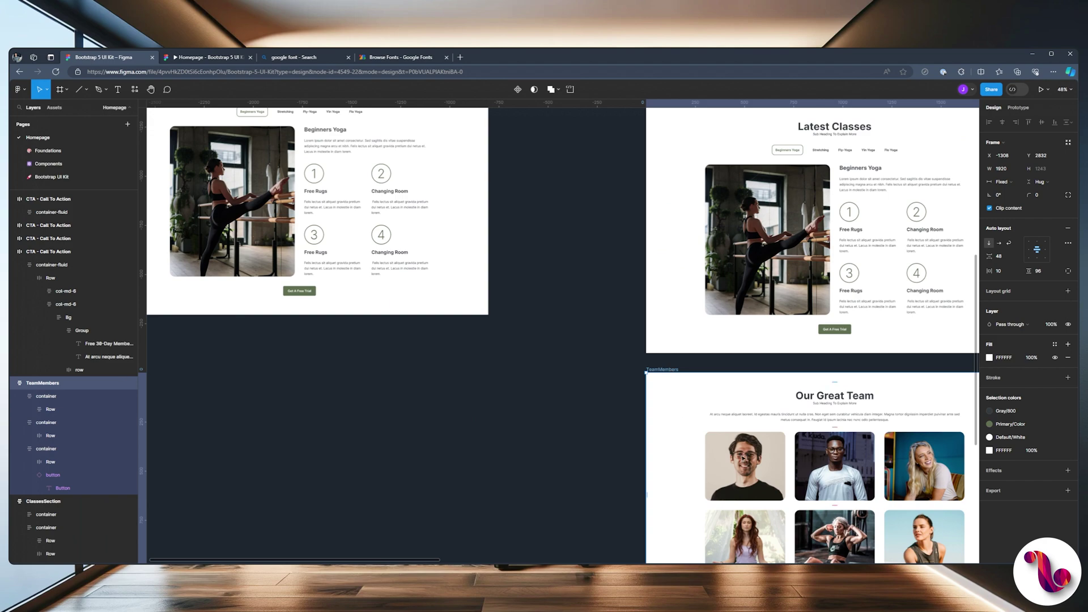
scroll(494, 341, up, 10)
scroll(494, 340, left, 4)
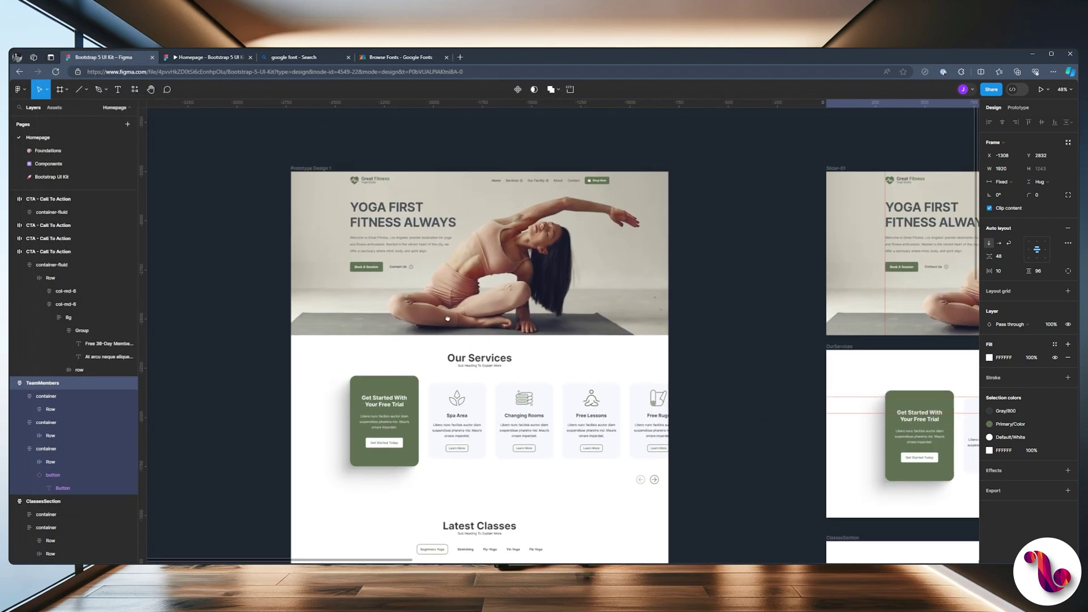
click(309, 170)
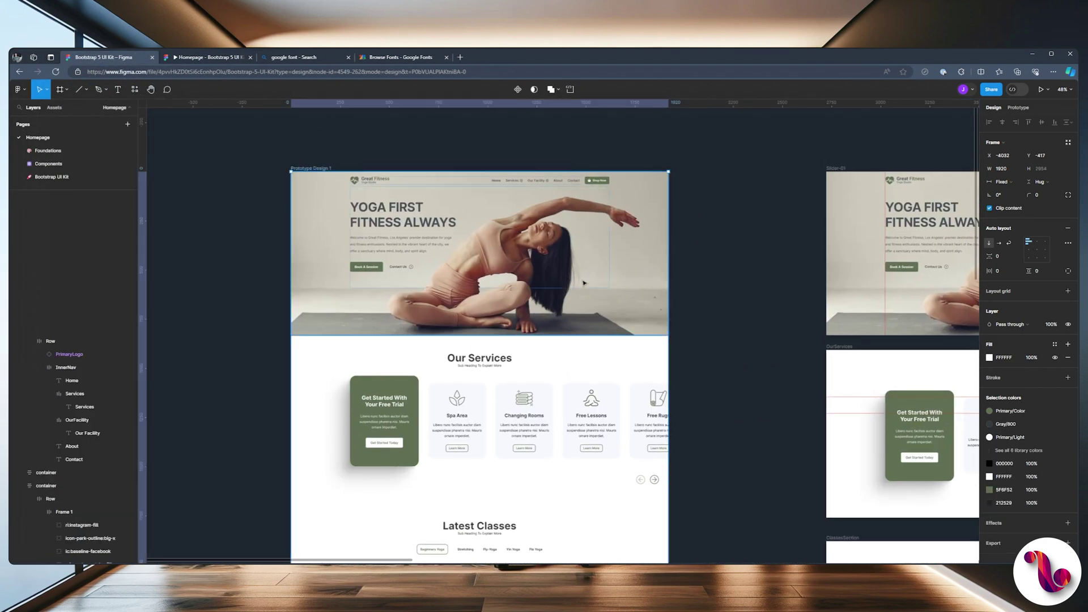
key(ctrl+v)
scroll(584, 284, down, 5)
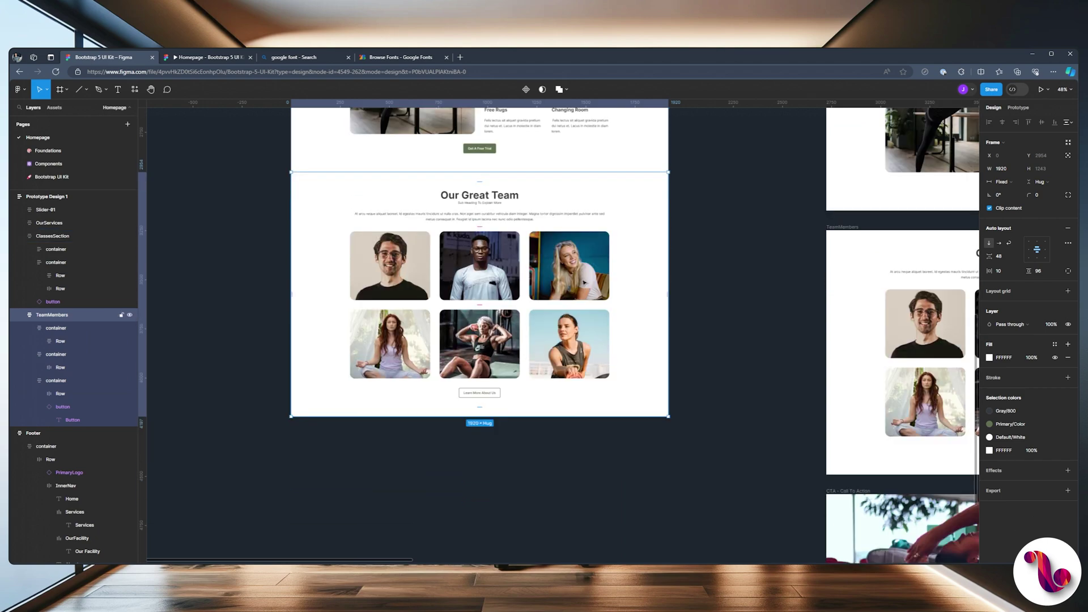
Copy the CTA - Call To Action section with the Free 30-Day Membership card into Prototype Design 1.
click(836, 333)
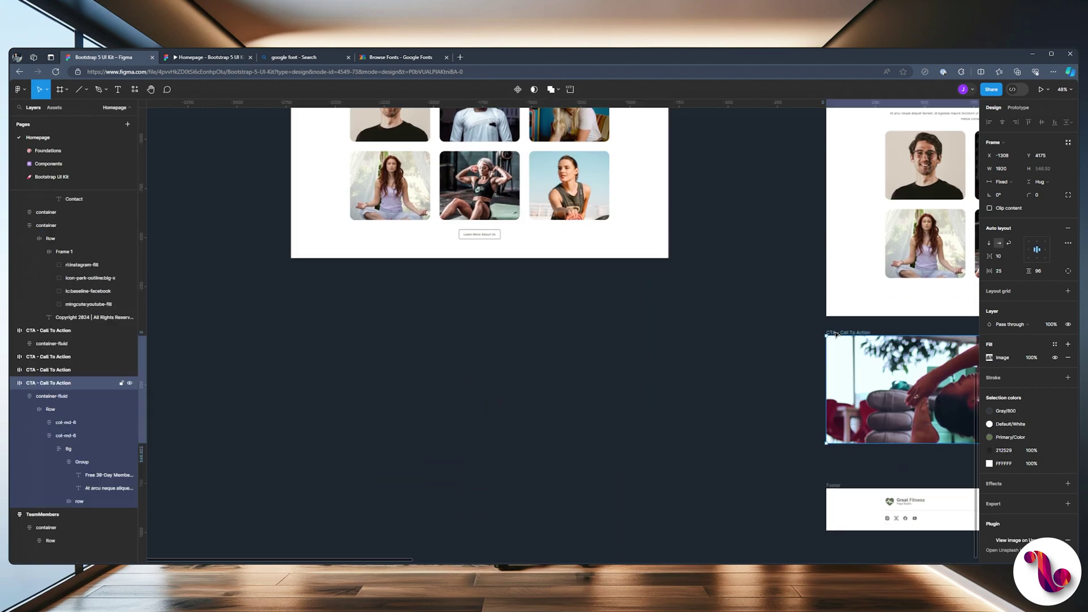
scroll(729, 271, up, 5)
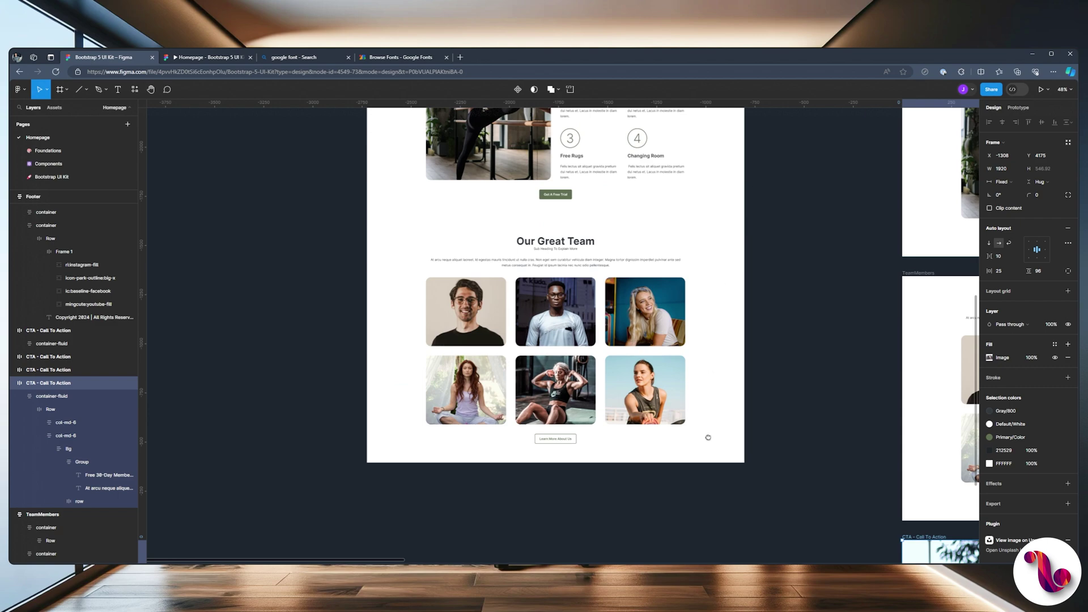
scroll(707, 437, up, 10)
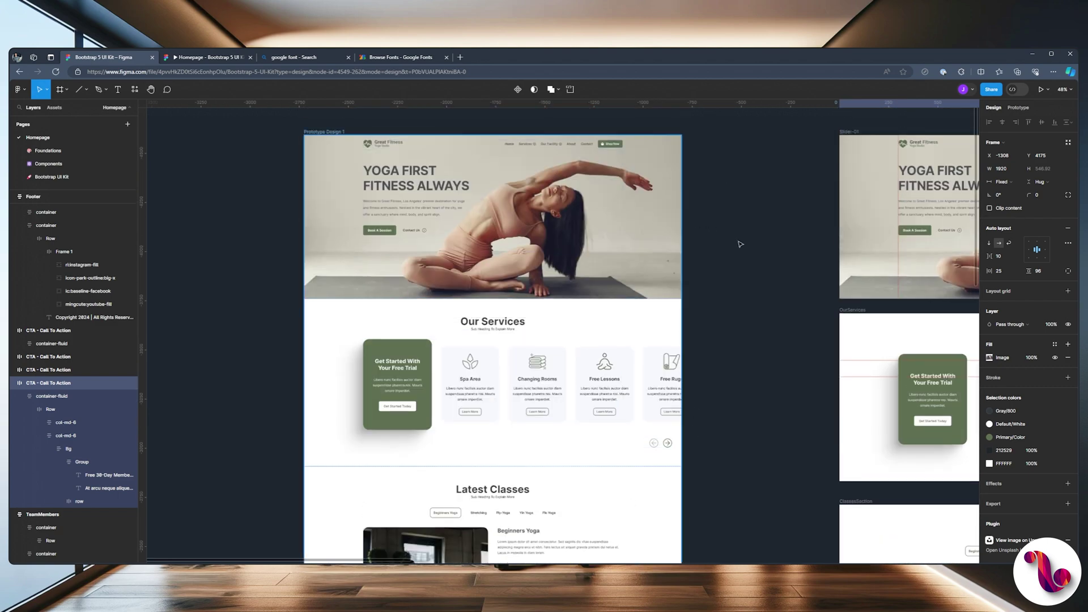
key(ctrl+v)
scroll(735, 247, down, 15)
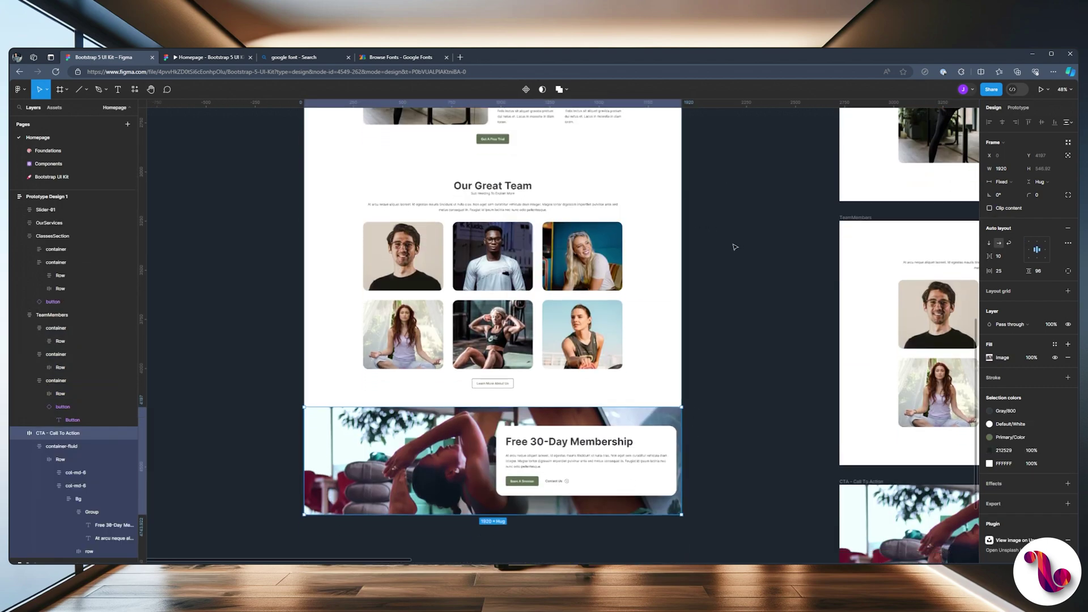
Copy the Footer section and paste it at the end of the Prototype Design 1 frame.
scroll(555, 398, right, 5)
click(564, 388)
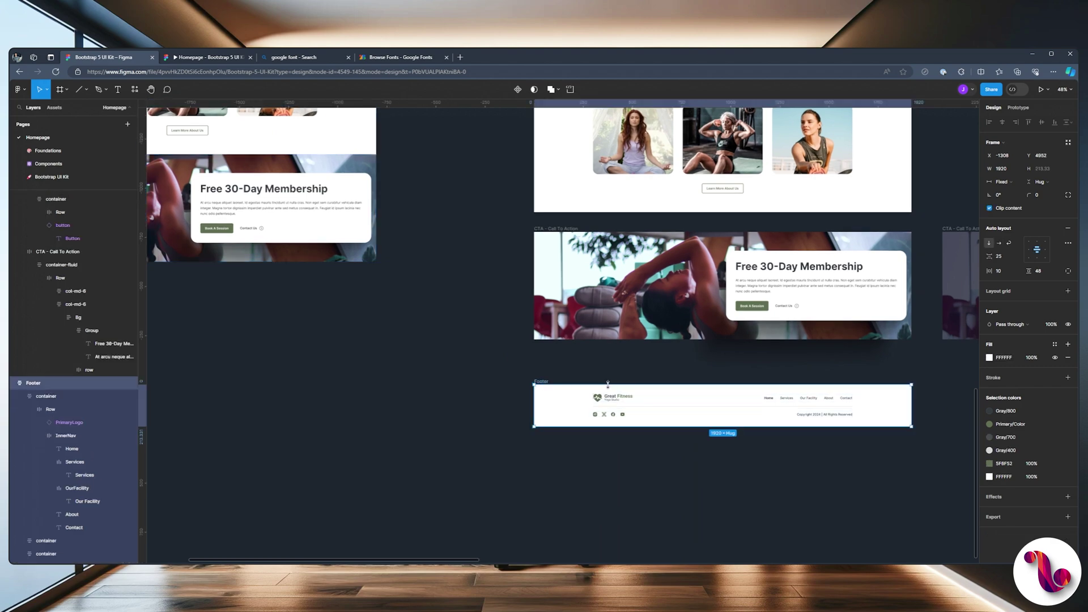
scroll(392, 231, up, 5)
scroll(448, 244, left, 6)
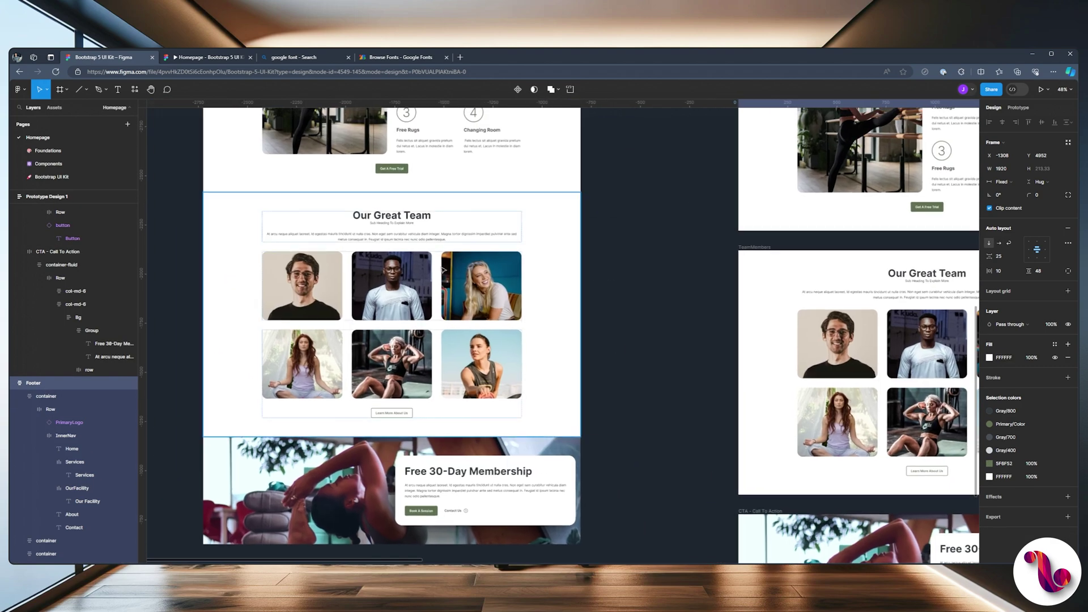
scroll(513, 452, up, 5)
scroll(513, 452, up, 5)
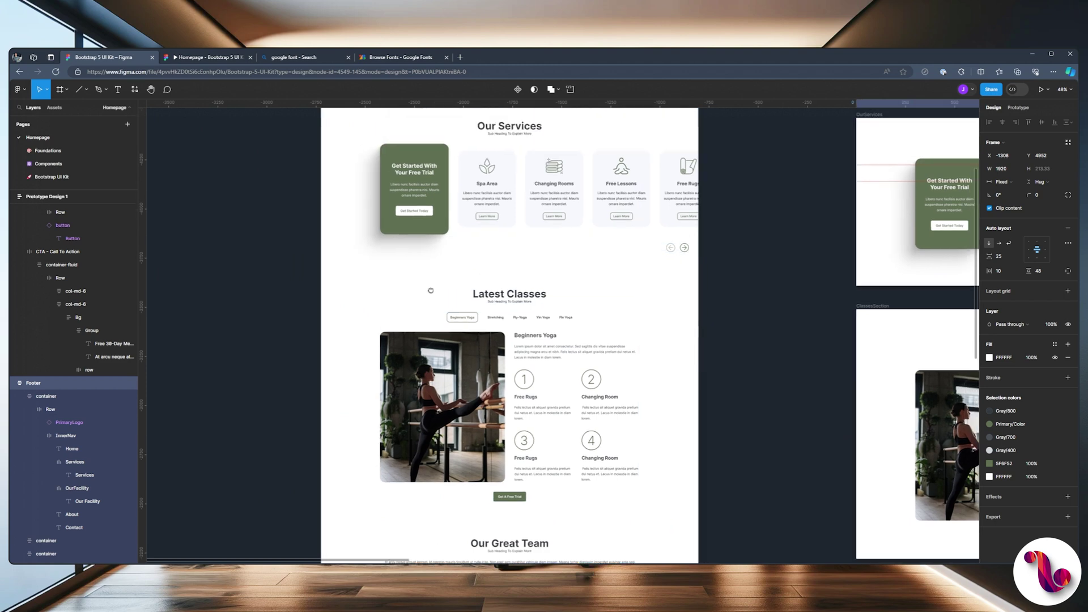
scroll(394, 154, right, 1)
scroll(368, 170, up, 6)
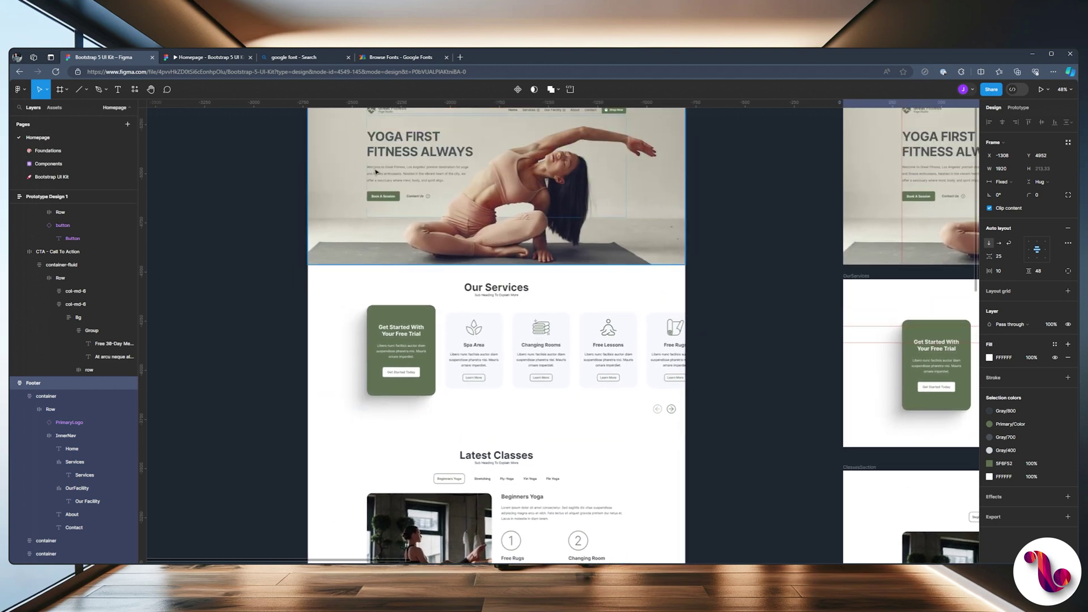
click(319, 175)
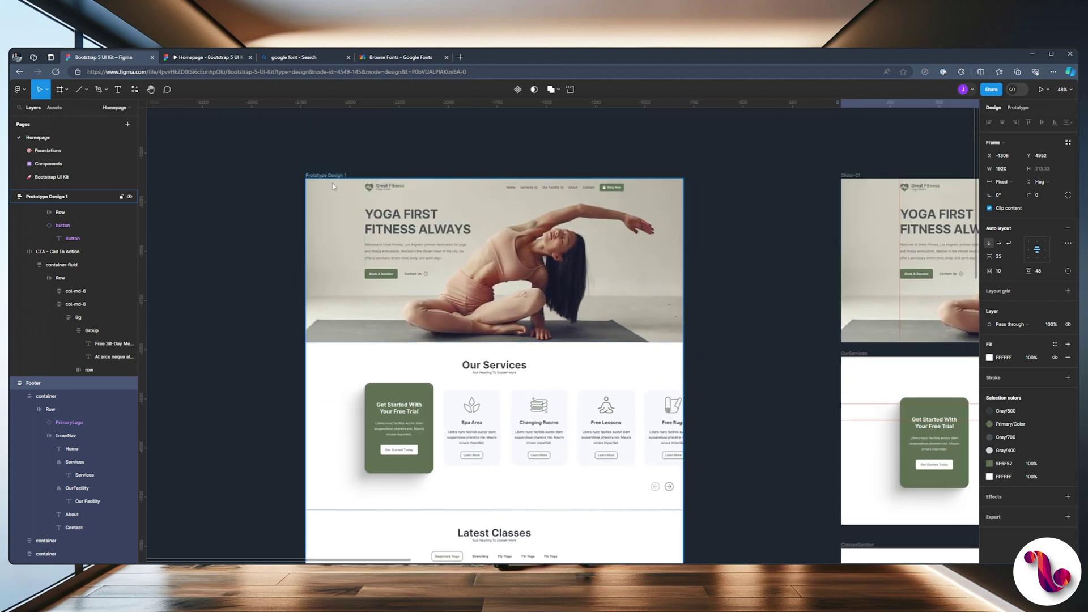
Switch to the browser tab with the prototype preview and go back to the first frame, the assembled homepage.
key(ctrl+Tab)
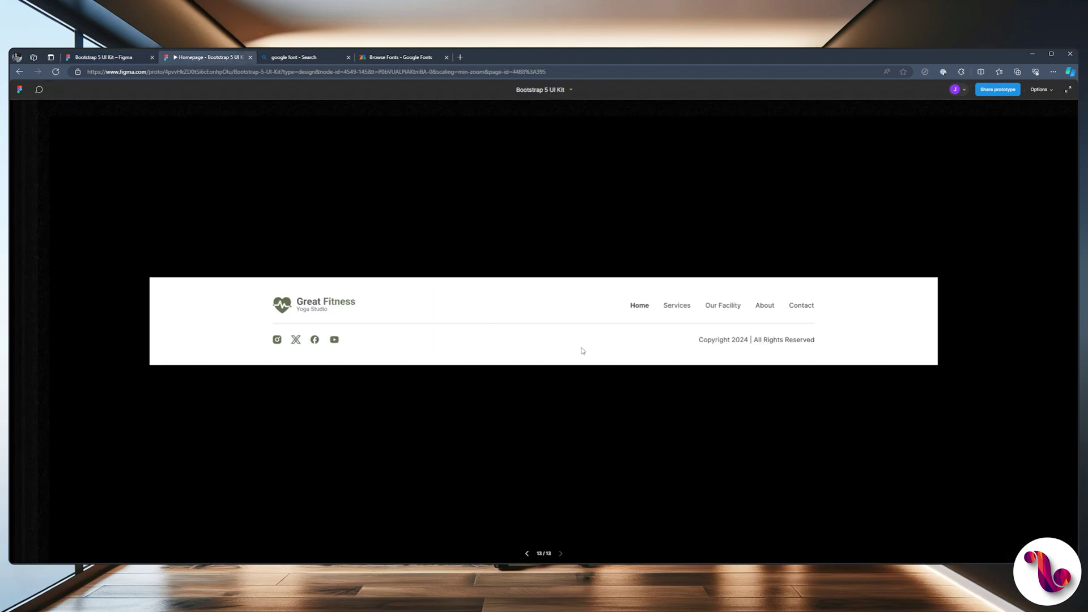
key(Left)
key(Left)
key(Left)
key(Left)
key(Left)
key(Left)
key(Left)
key(Left)
key(Left)
key(Left)
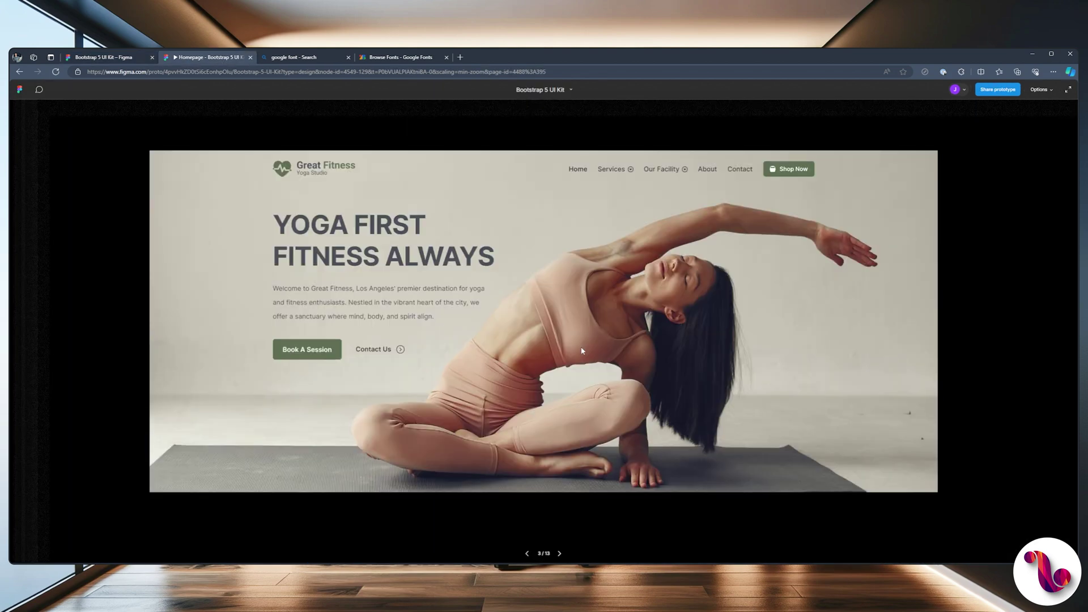
key(Left)
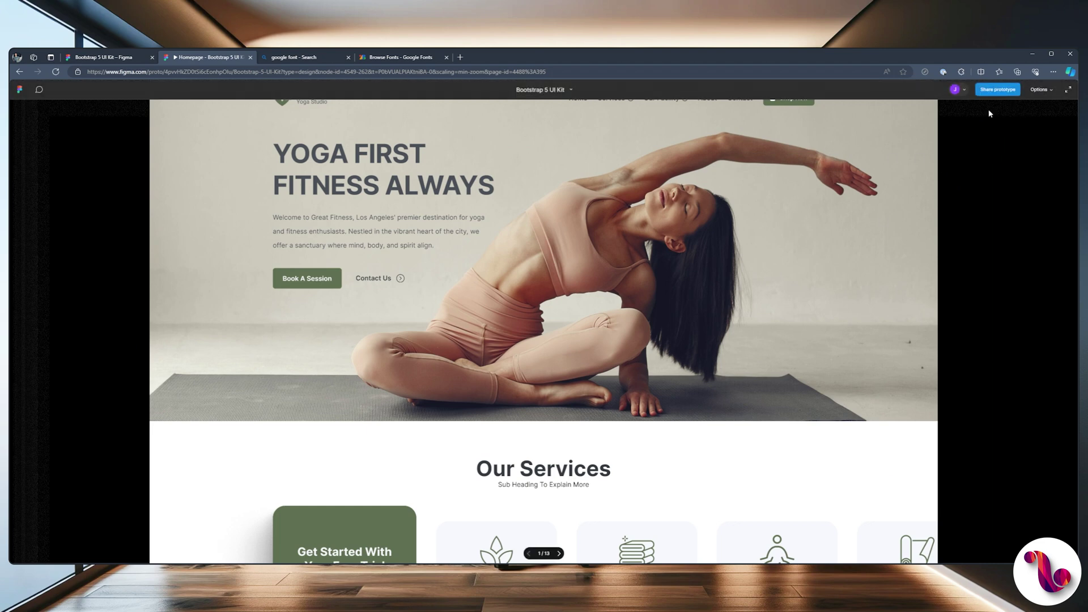
Set the prototype preview's scaling so the homepage fits by width.
click(1040, 89)
click(989, 134)
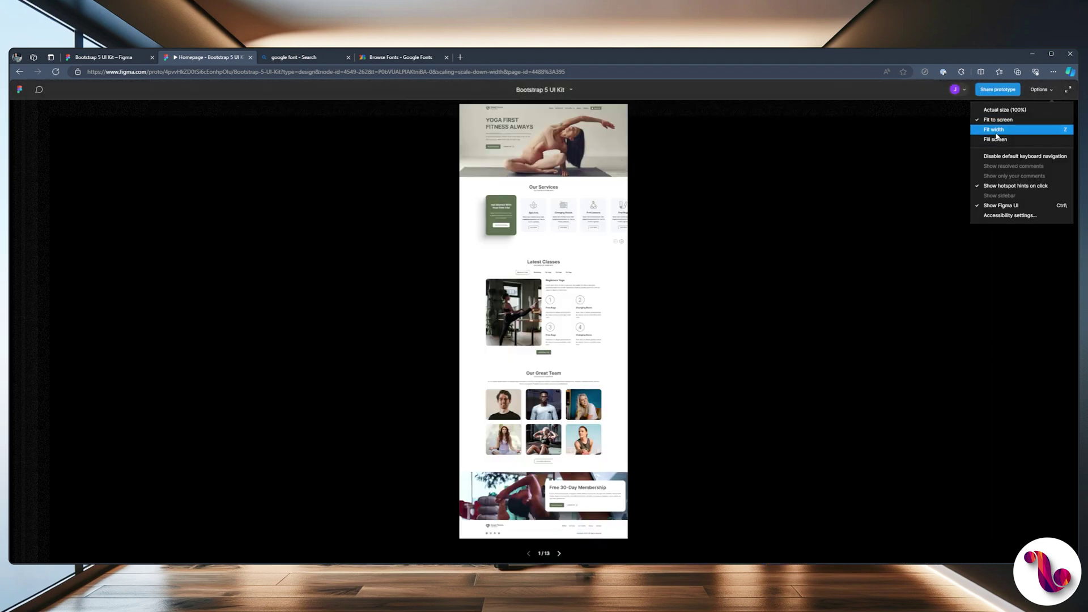
click(989, 145)
Review the assembled homepage in the preview from the hero through services, classes and team to the footer.
scroll(749, 281, down, 3)
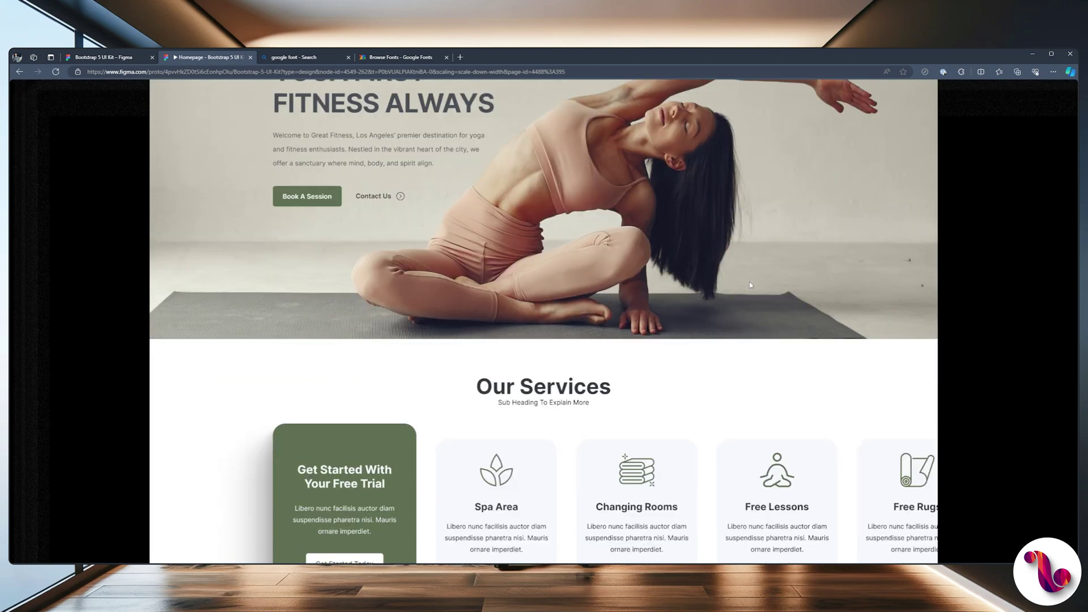
scroll(750, 285, down, 4)
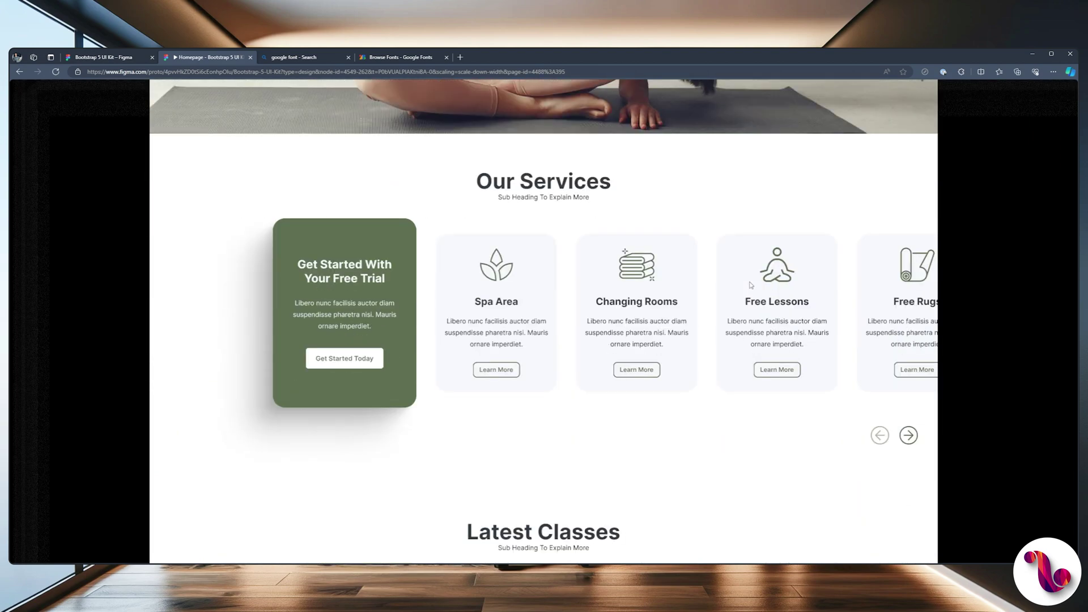
scroll(750, 285, down, 5)
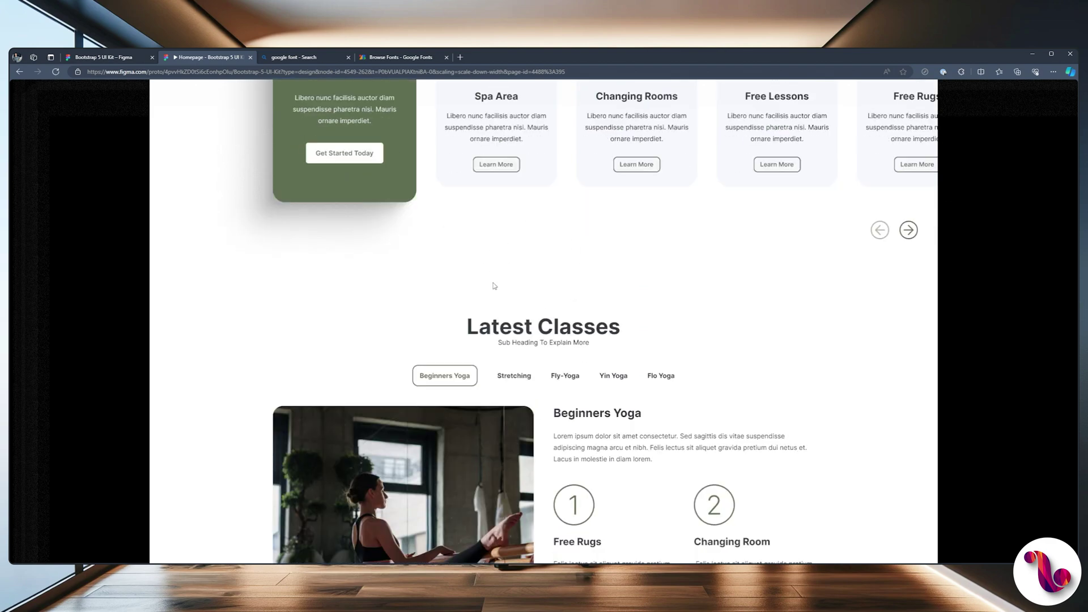
scroll(488, 262, down, 5)
scroll(627, 340, up, 5)
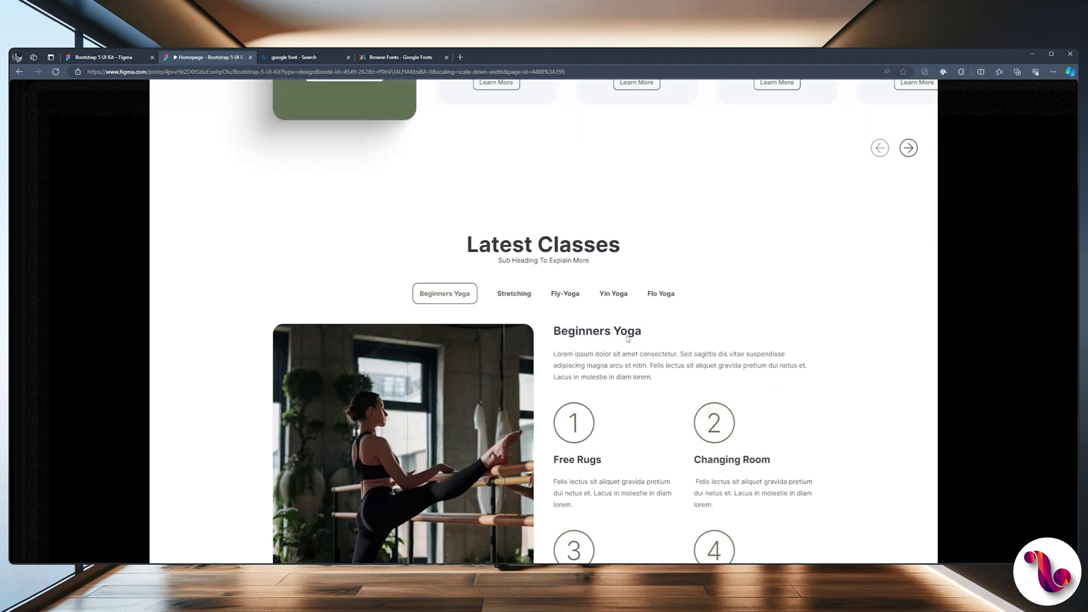
scroll(664, 323, down, 6)
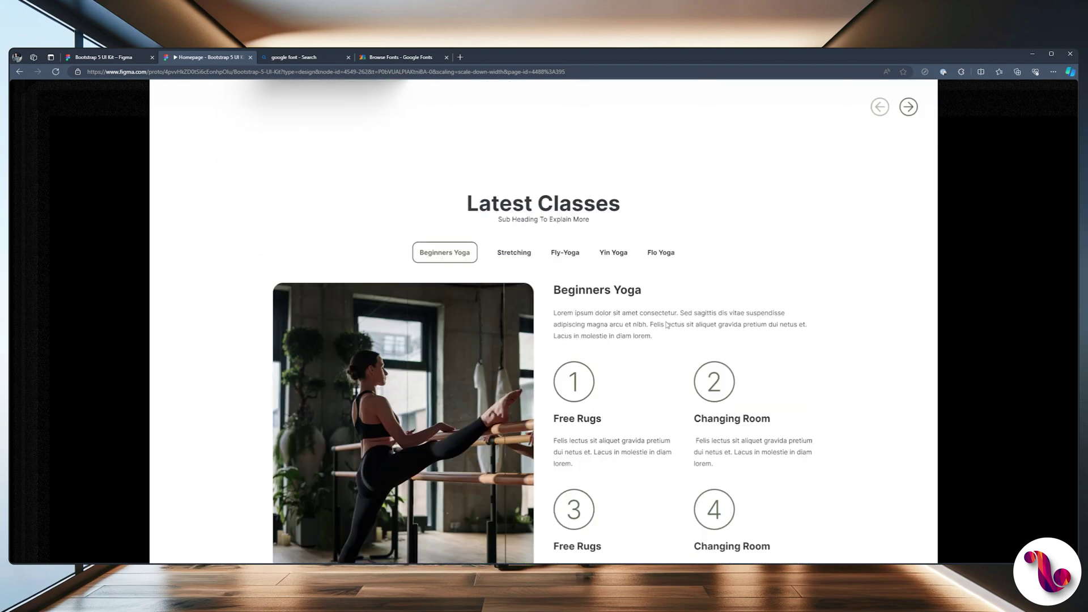
scroll(667, 324, down, 10)
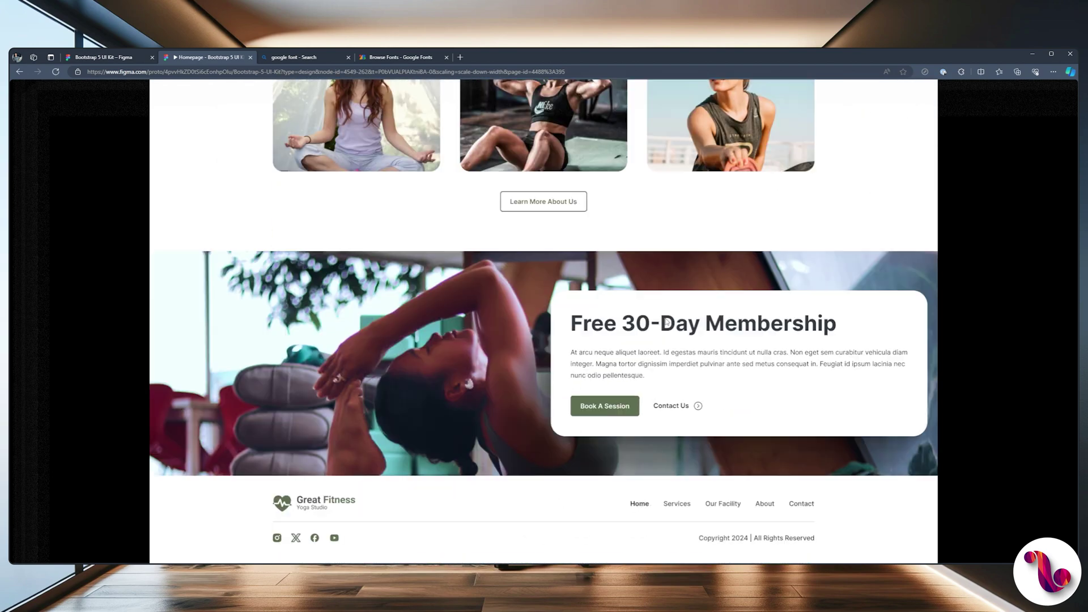
scroll(667, 323, up, 15)
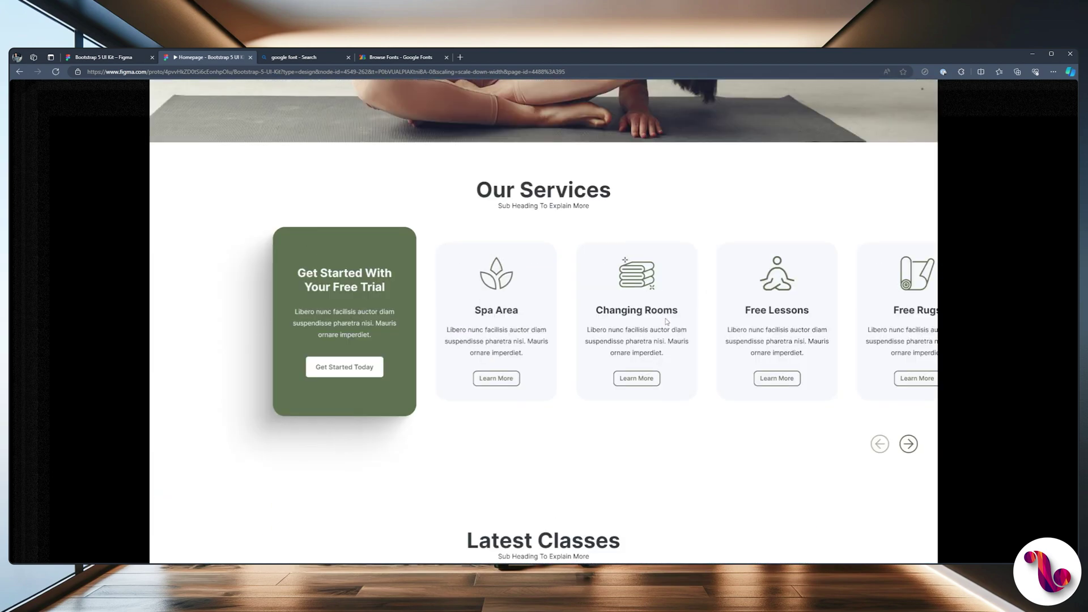
Return to the design file and move the Prototype Design 1 frame farther left, away from the section frames.
key(ctrl+shift+Tab)
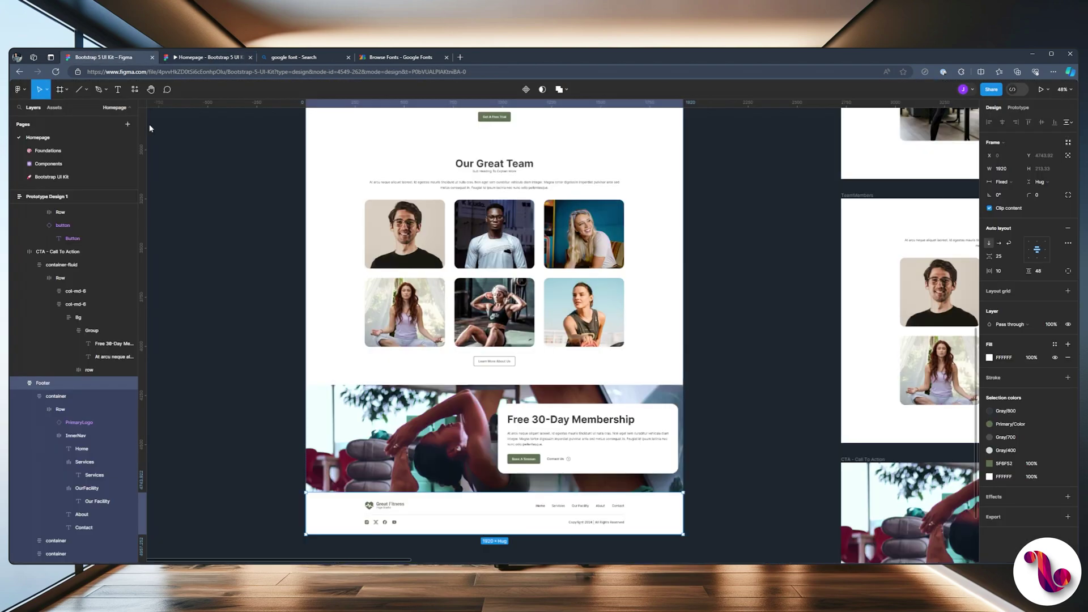
scroll(761, 276, up, 6)
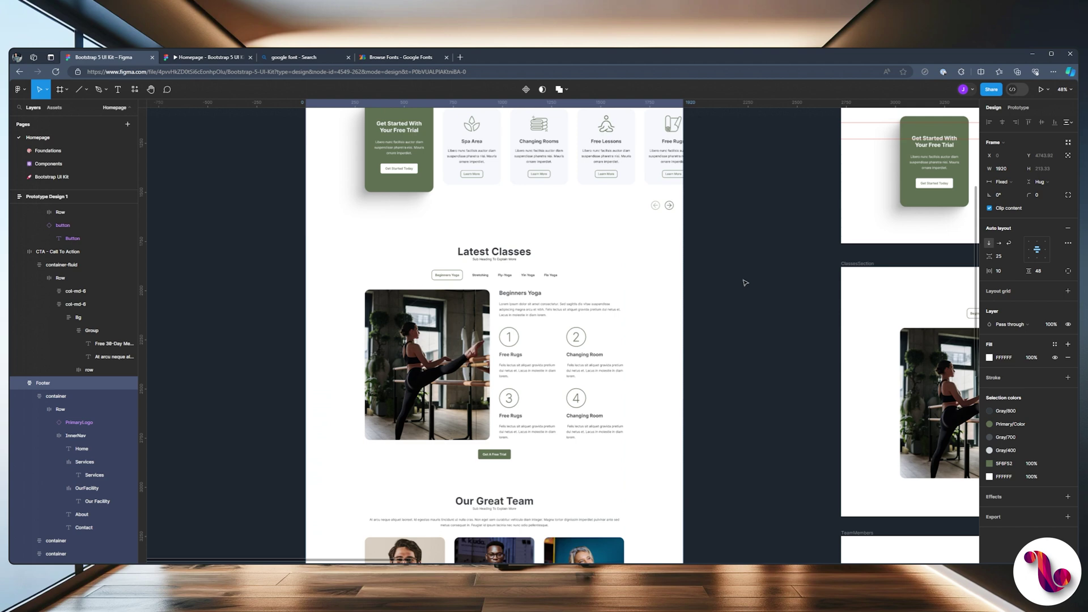
scroll(744, 282, down, 1)
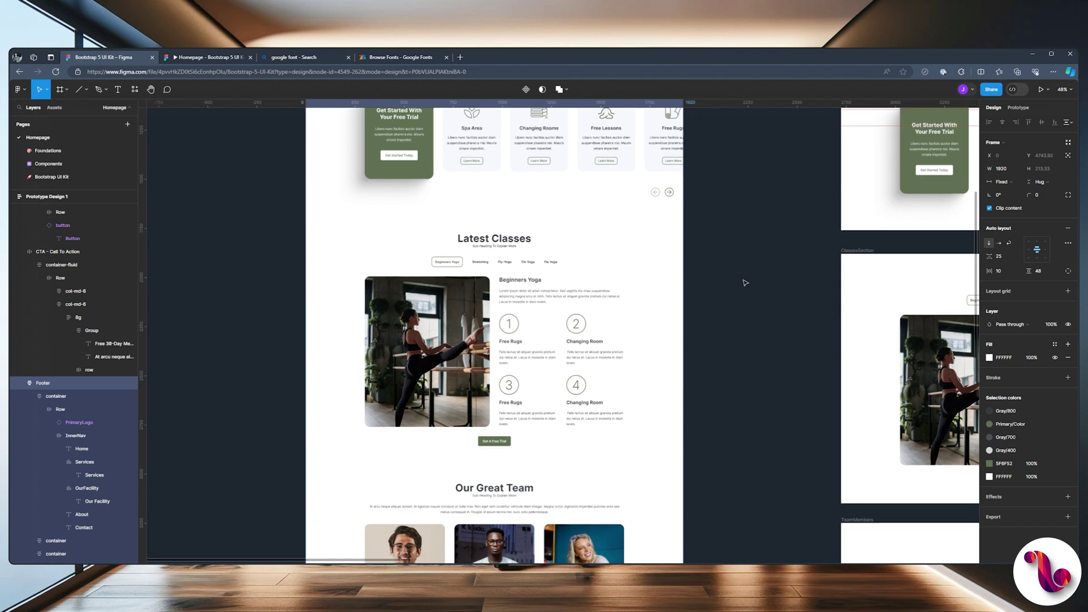
scroll(743, 282, down, 4)
scroll(580, 159, up, 1)
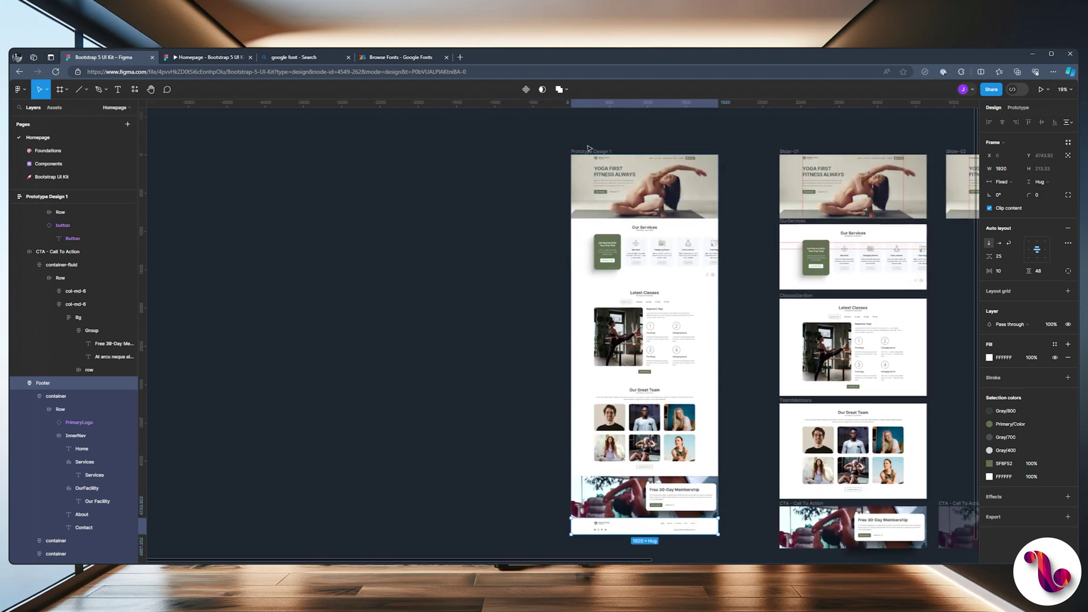
click(575, 153)
drag(320, 154, 297, 155)
click(510, 215)
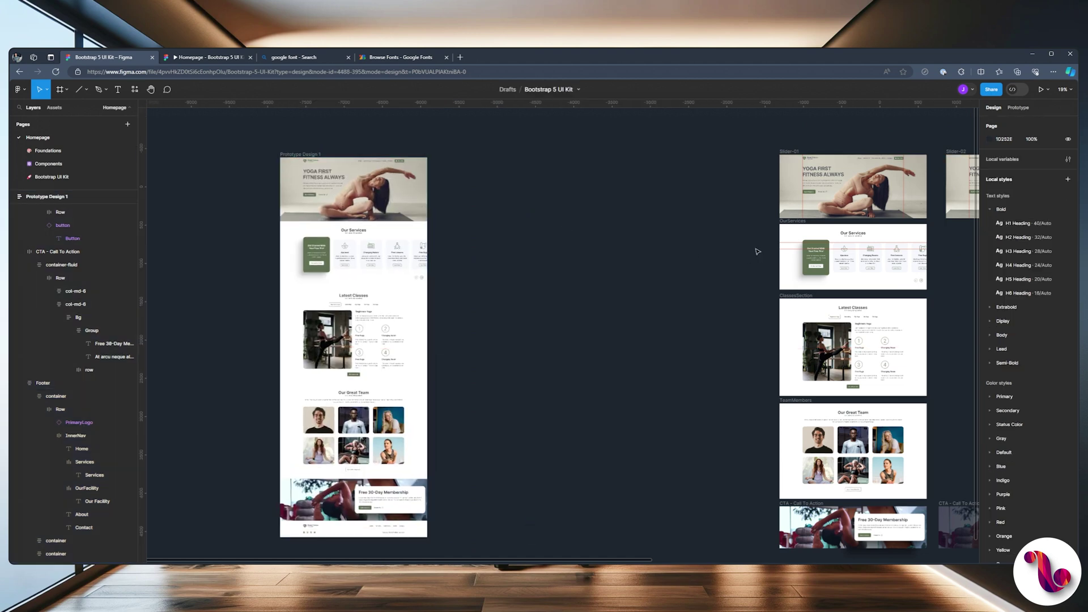
Duplicate the OurServices section and place the copy to its right, directly below Slider-02.
scroll(612, 236, right, 5)
scroll(663, 204, up, 2)
scroll(835, 221, up, 3)
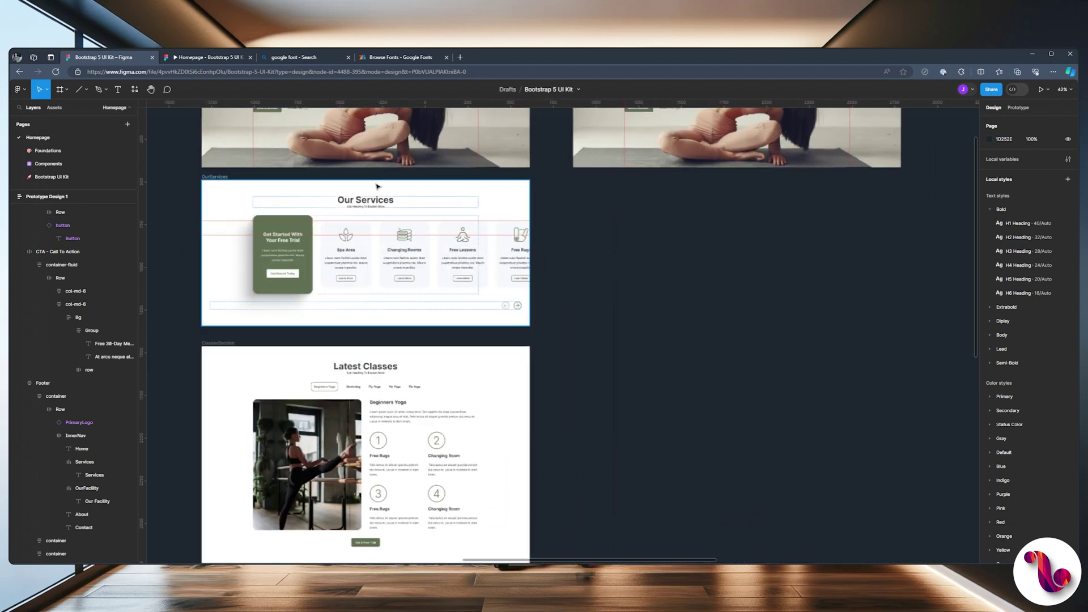
click(211, 177)
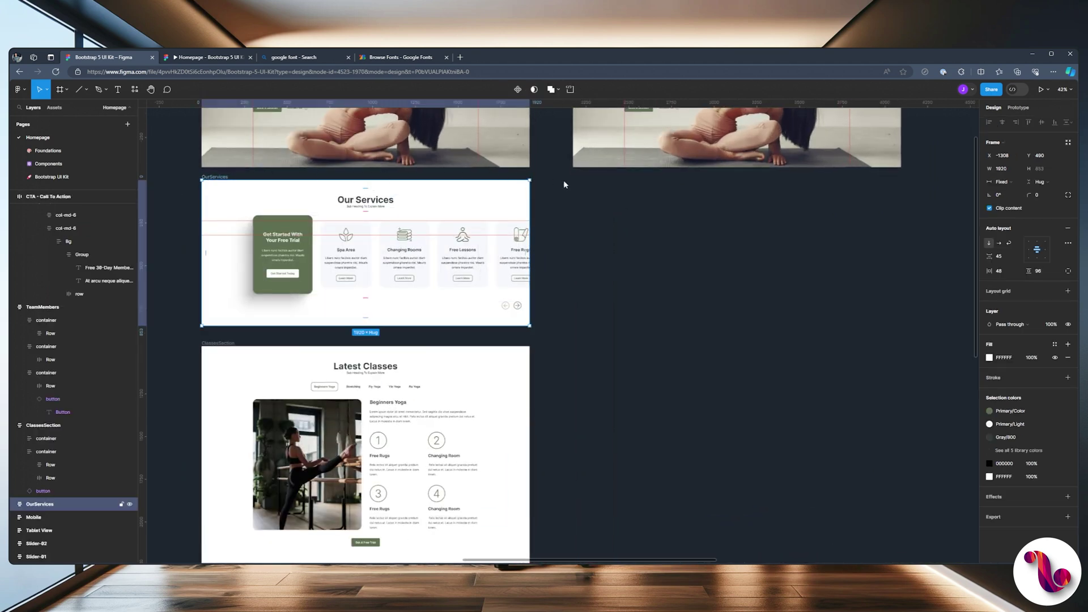
key(ctrl+d)
drag(581, 185, 581, 185)
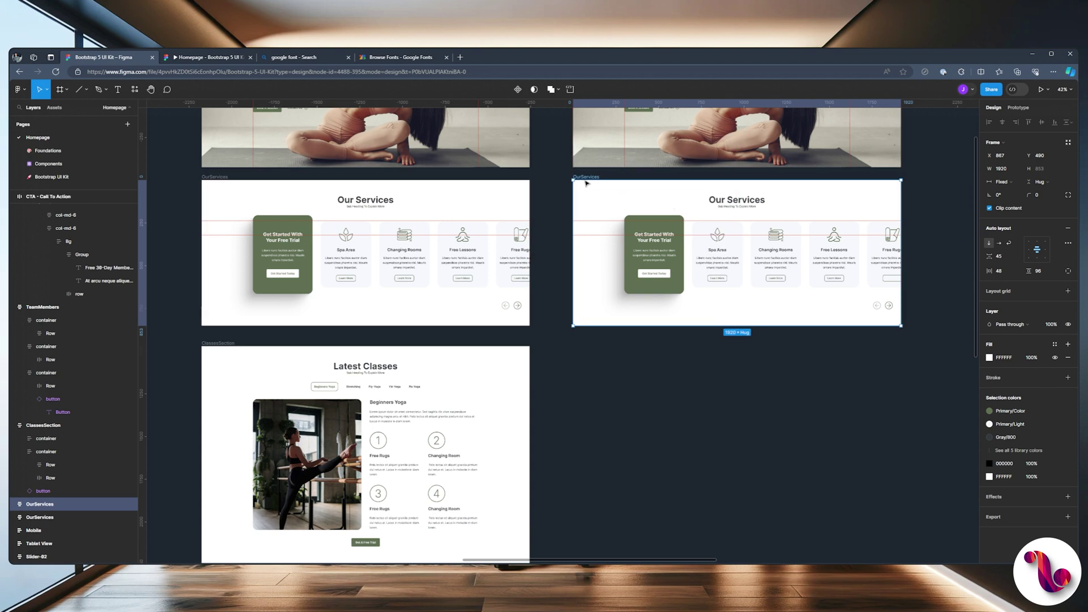
key(Escape)
scroll(708, 171, up, 3)
scroll(707, 171, up, 2)
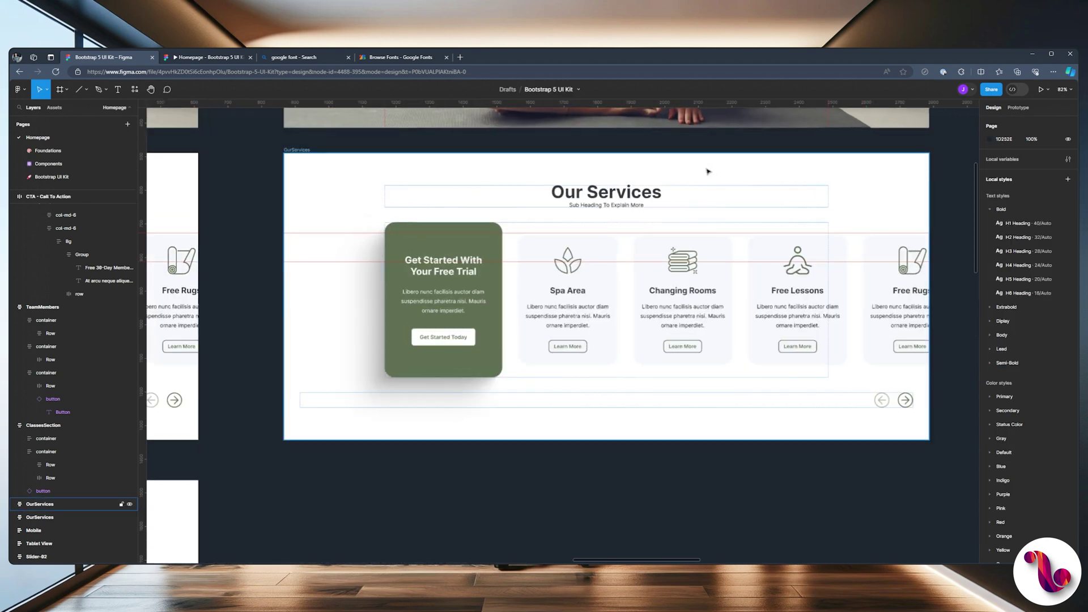
scroll(707, 170, down, 2)
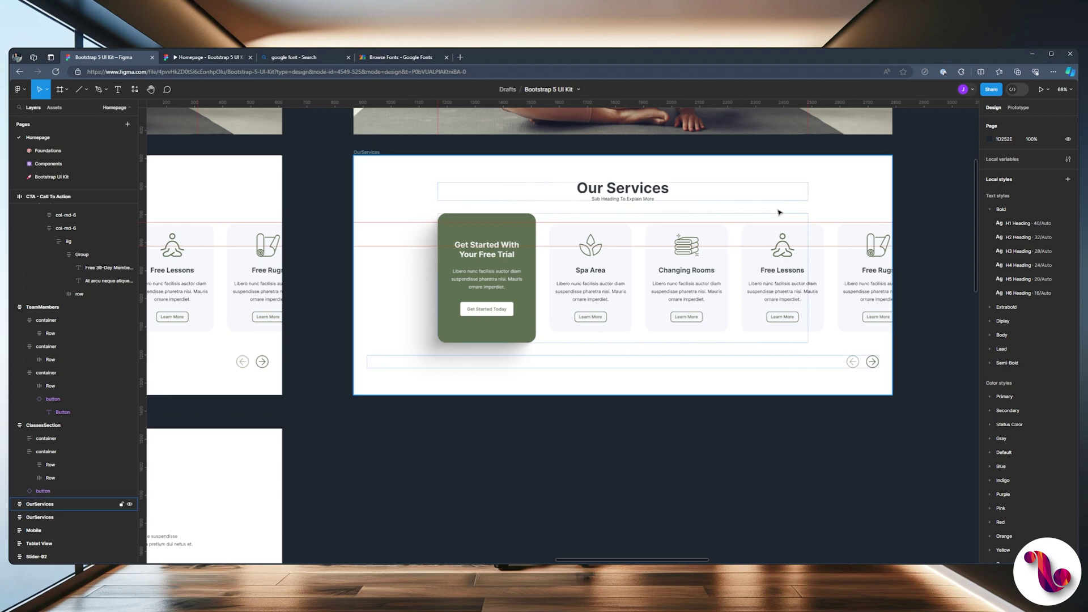
Fill the background of the duplicated OurServices section with the Primary/Light color style.
click(369, 152)
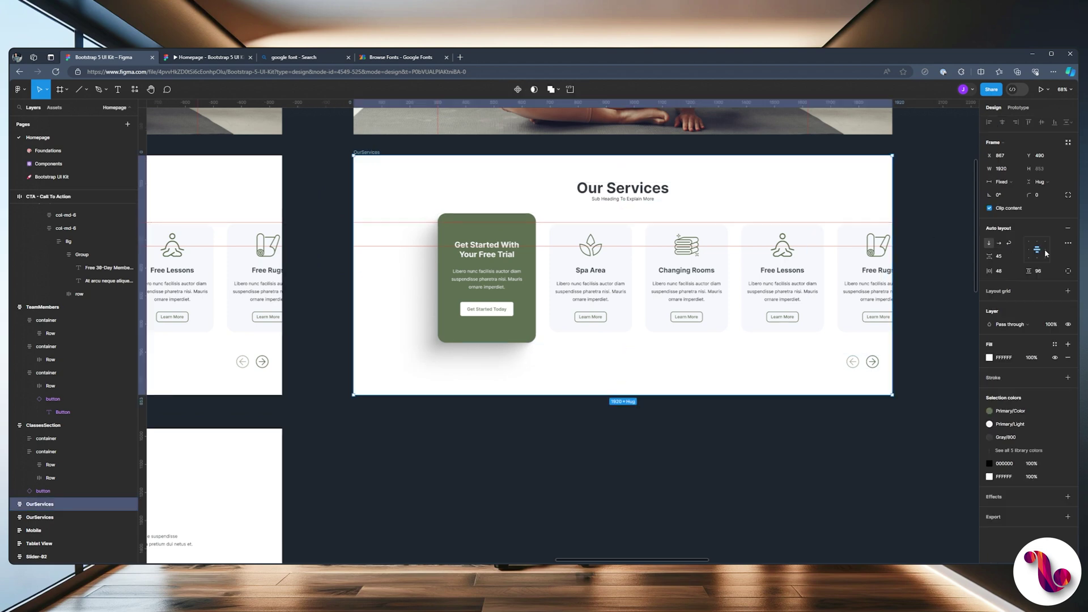
click(1055, 345)
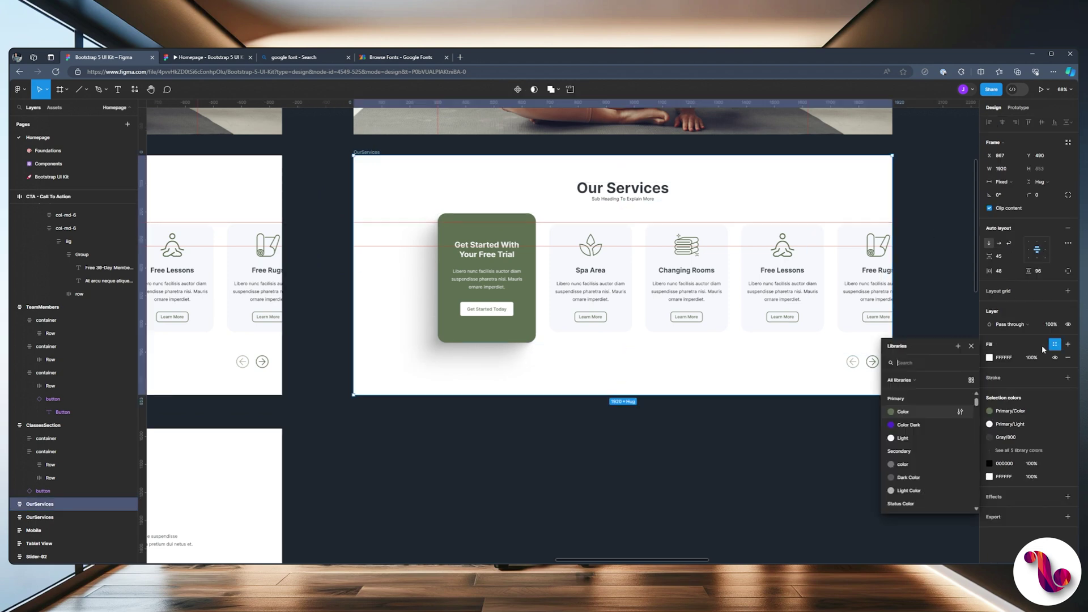
click(892, 439)
click(816, 440)
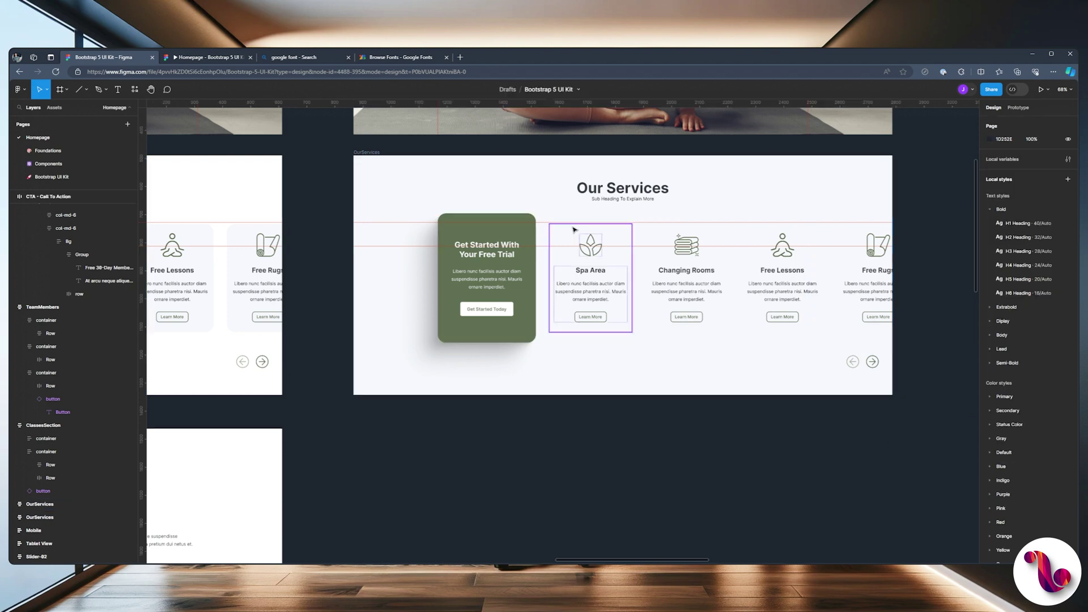
Set the fill of the four service cards in the duplicated section, from Spa Area to Free Rugs, to the Default/White color style.
click(673, 238)
shift+click(719, 236)
shift+click(810, 236)
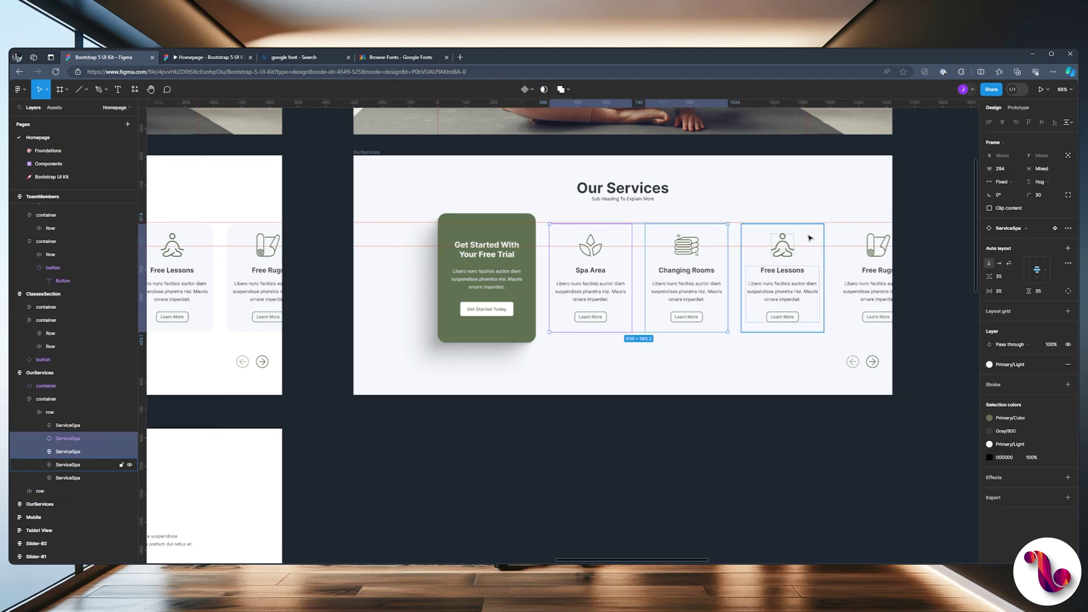
shift+click(862, 232)
click(990, 365)
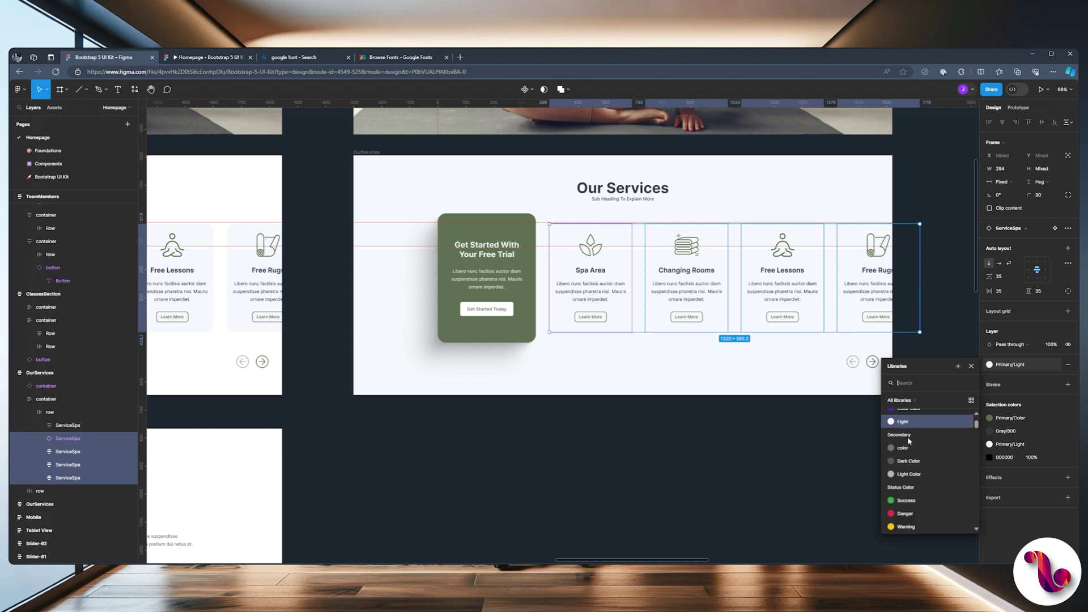
scroll(906, 443, down, 5)
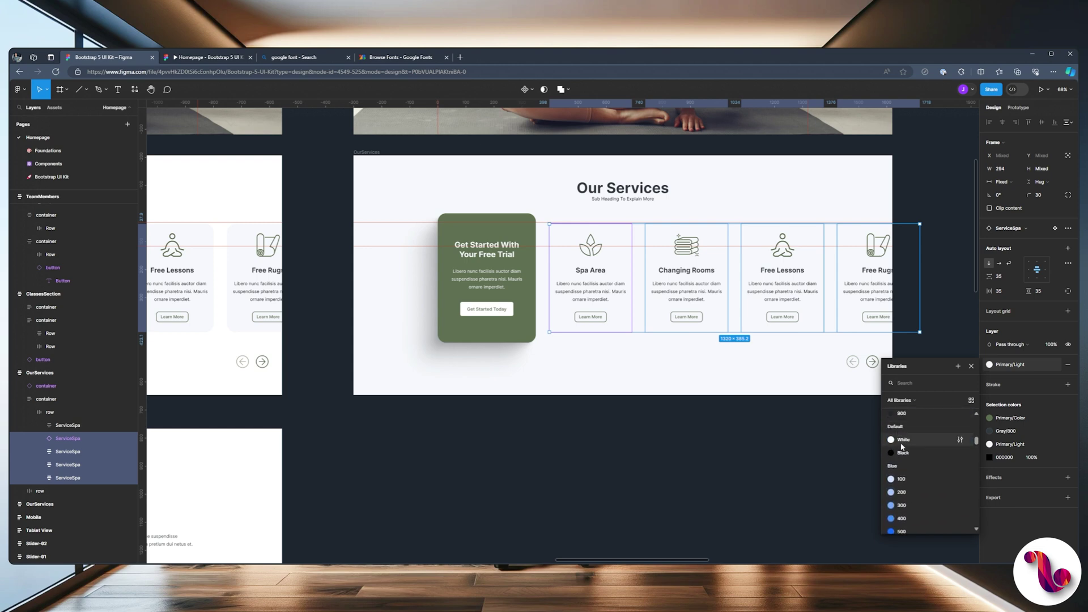
key(Escape)
click(842, 449)
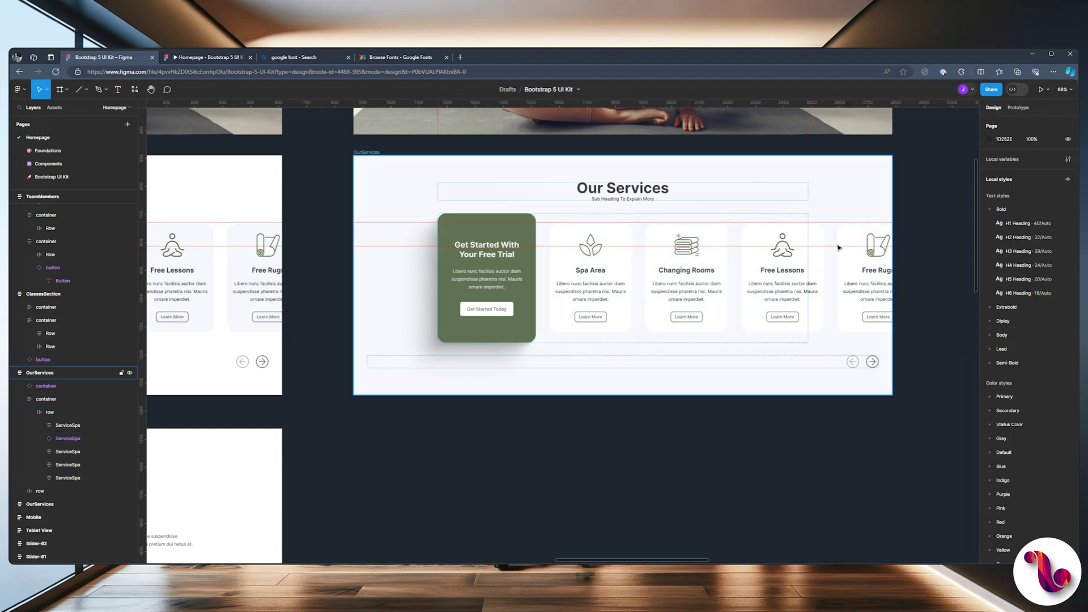
Duplicate the Prototype Design 1 frame as Prototype Design 2 beside the original.
click(188, 57)
click(105, 57)
scroll(636, 349, down, 3)
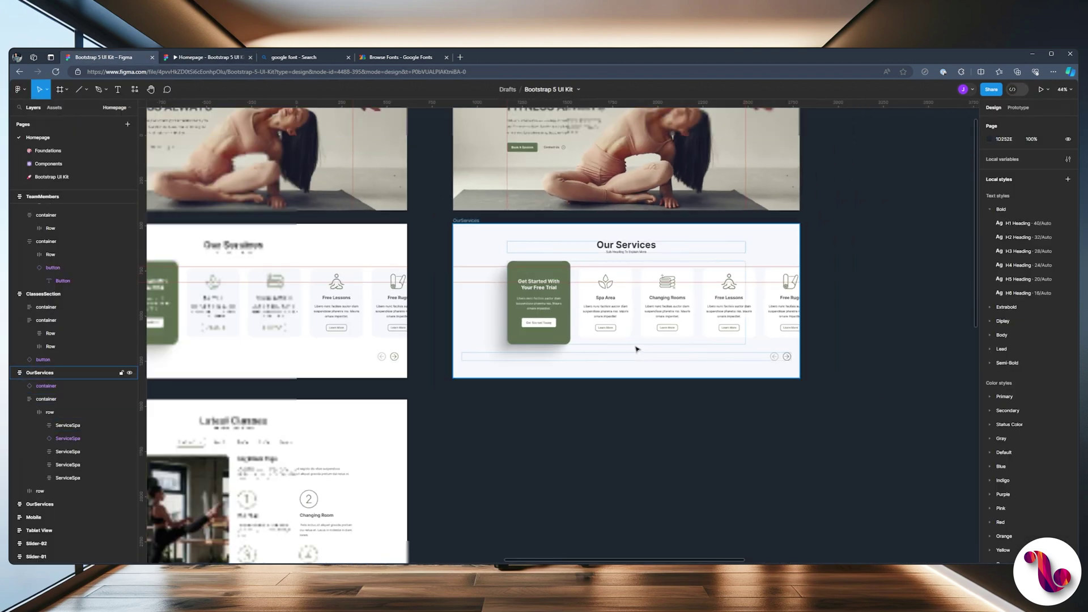
scroll(637, 350, down, 3)
scroll(666, 228, left, 10)
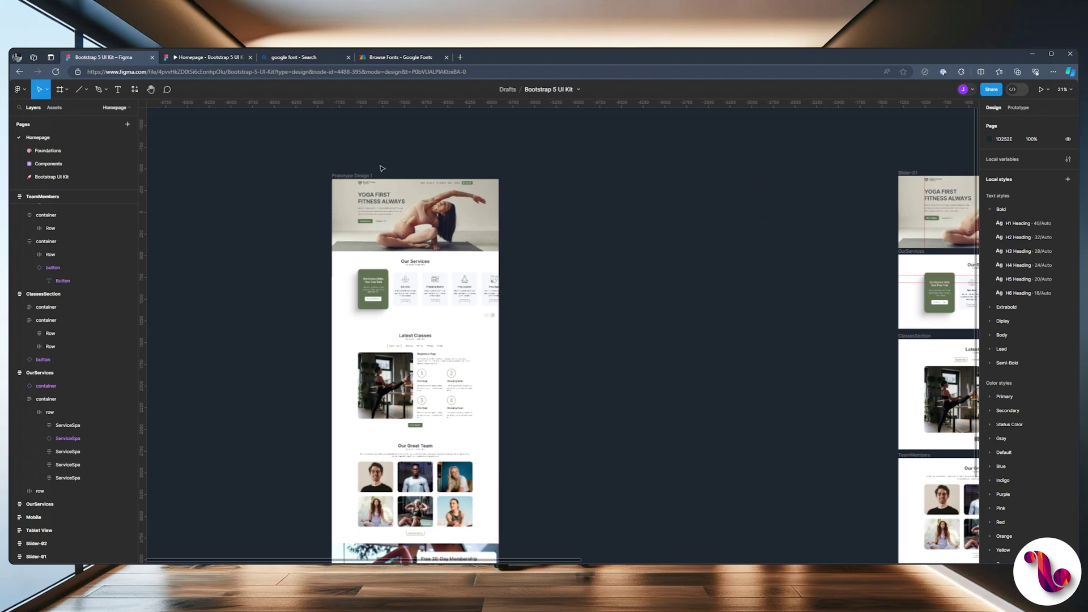
click(346, 176)
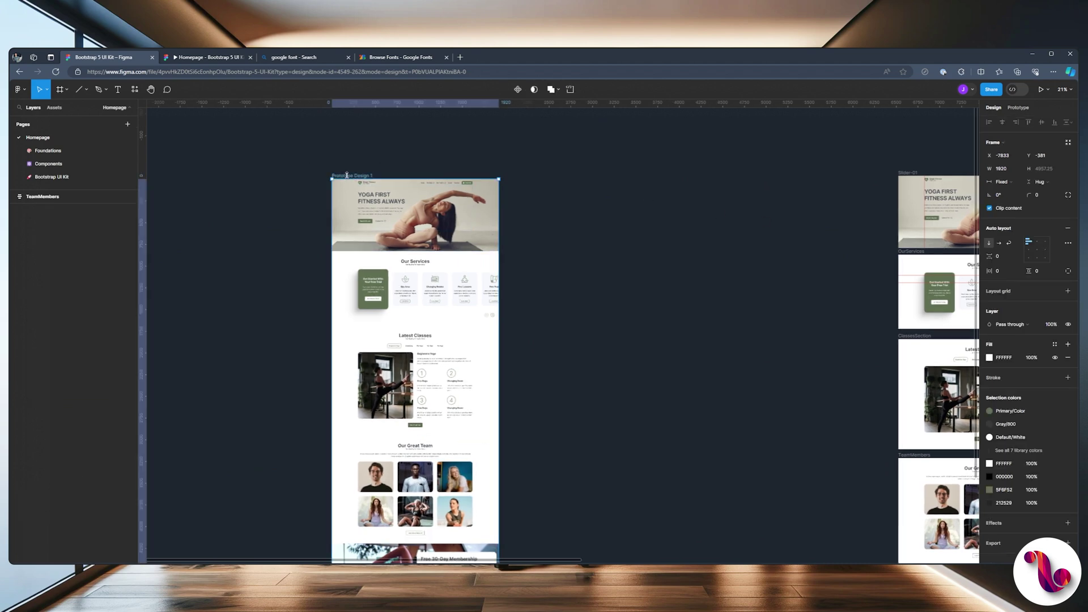
key(ctrl+d)
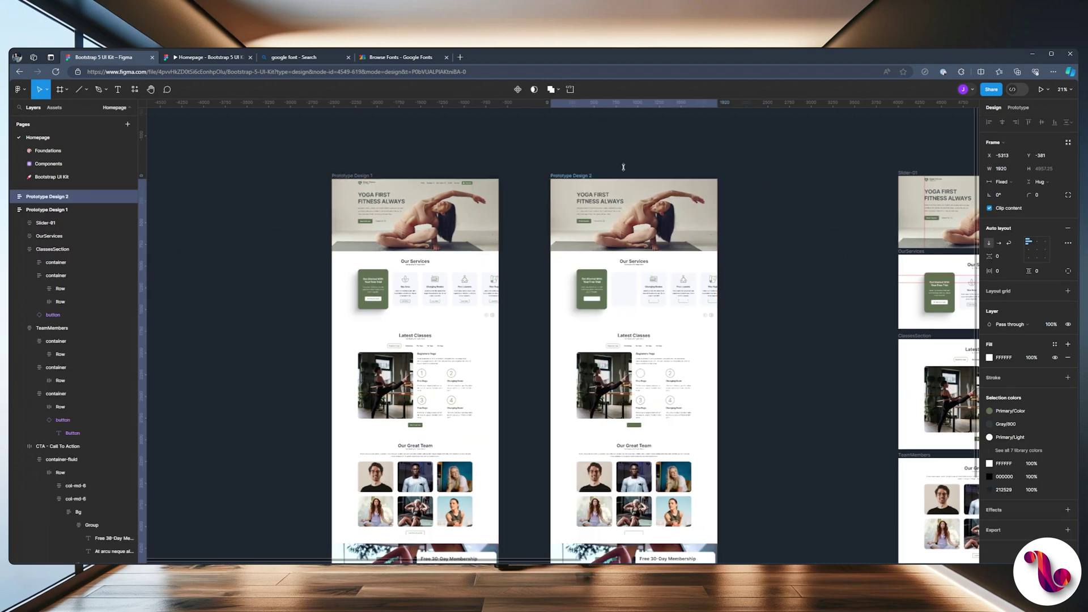
key(Escape)
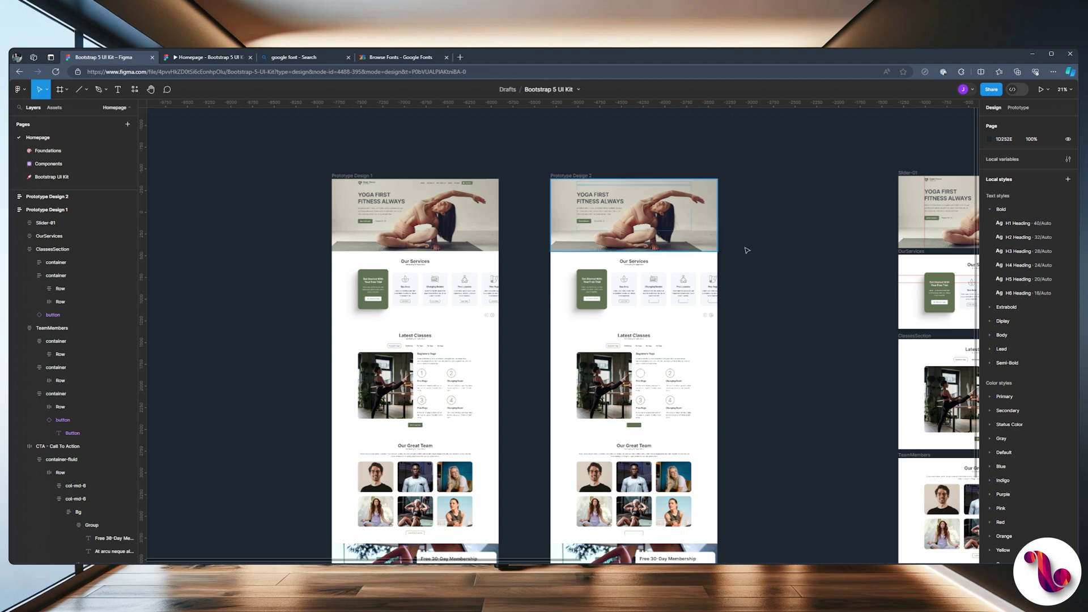
Copy the alternative OurServices section with the Primary/Light background that sits below Slider-02.
scroll(737, 247, up, 3)
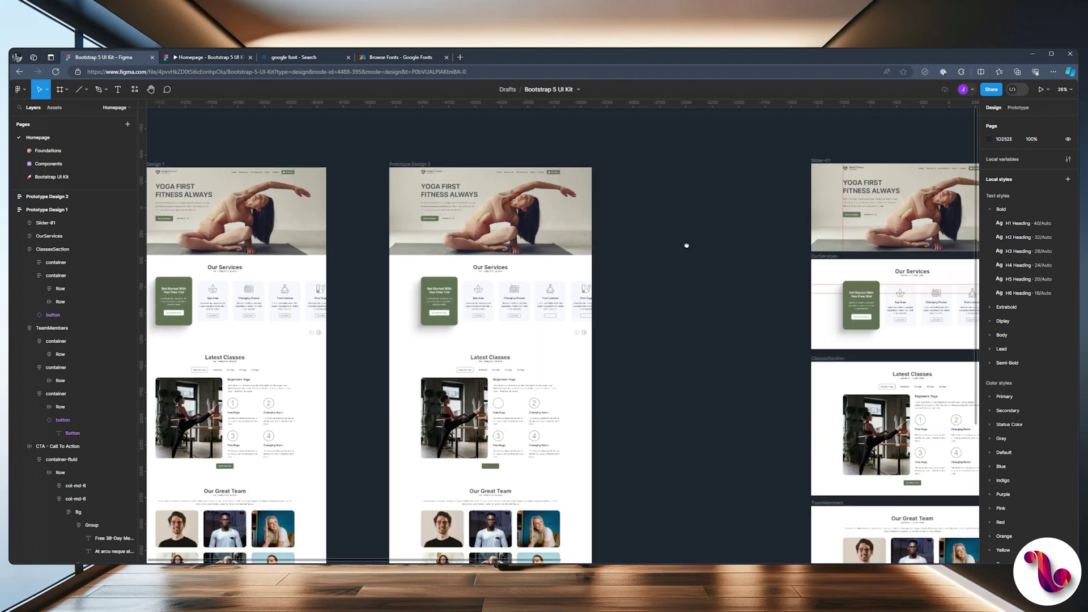
scroll(686, 245, right, 3)
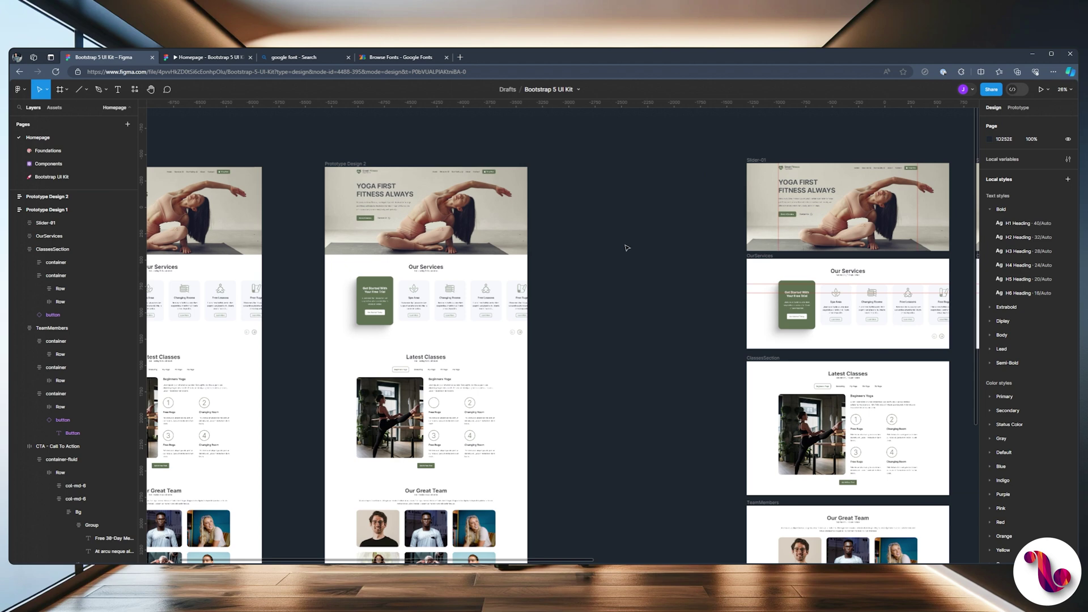
scroll(627, 248, down, 1)
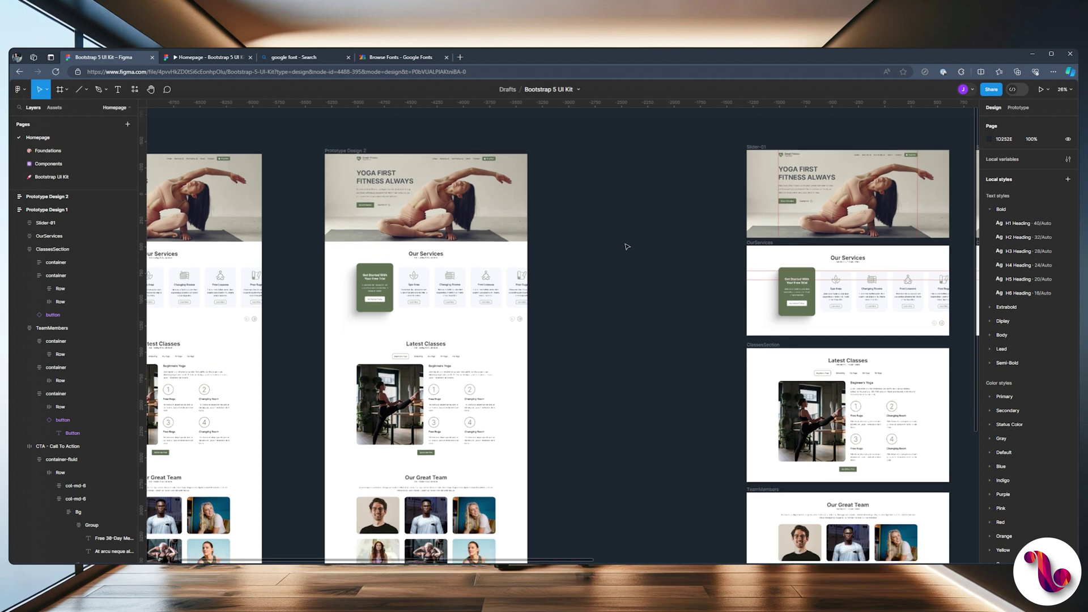
scroll(628, 246, down, 1)
scroll(627, 243, down, 5)
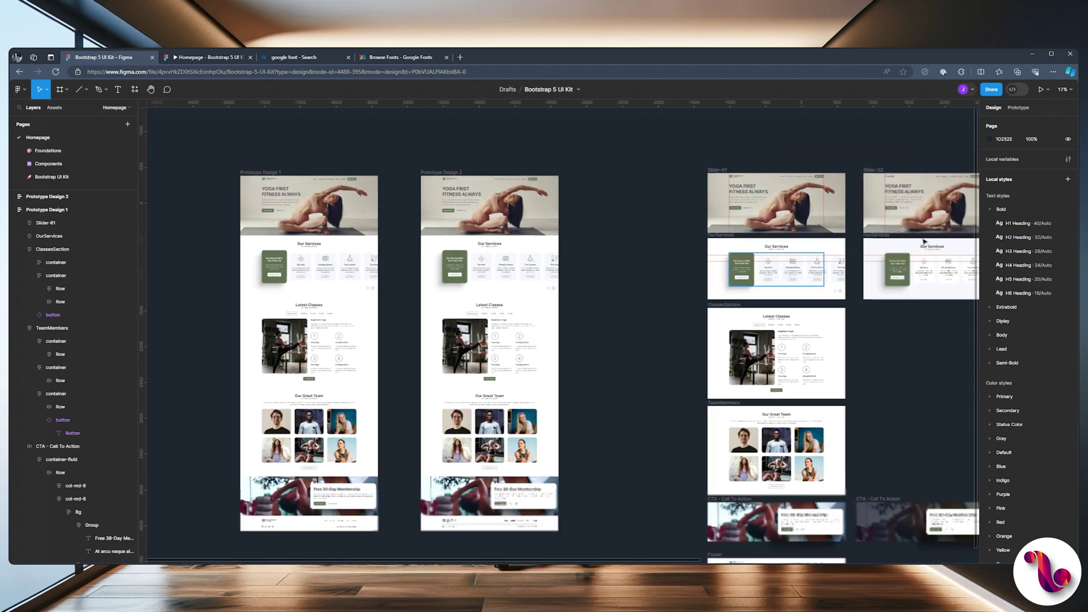
click(876, 237)
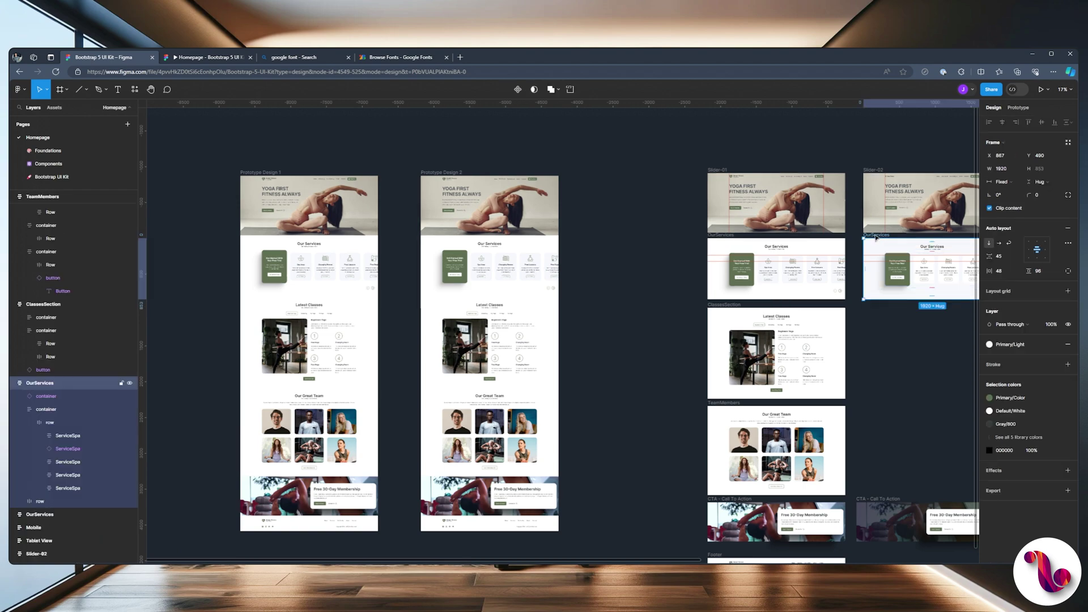
scroll(422, 165, up, 5)
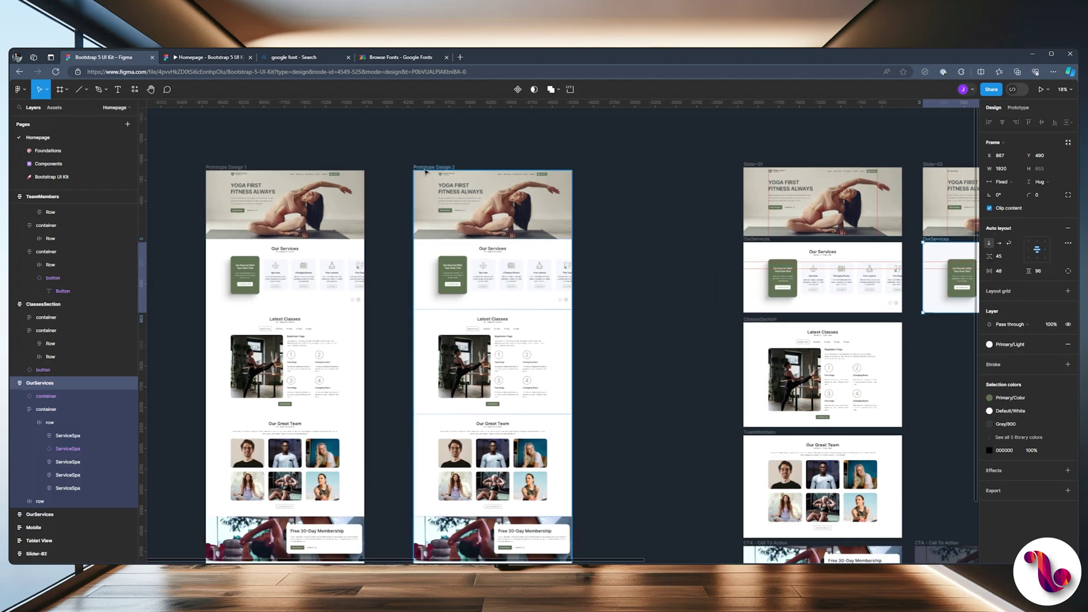
Delete the original OurServices section from the Prototype Design 2 frame.
click(417, 141)
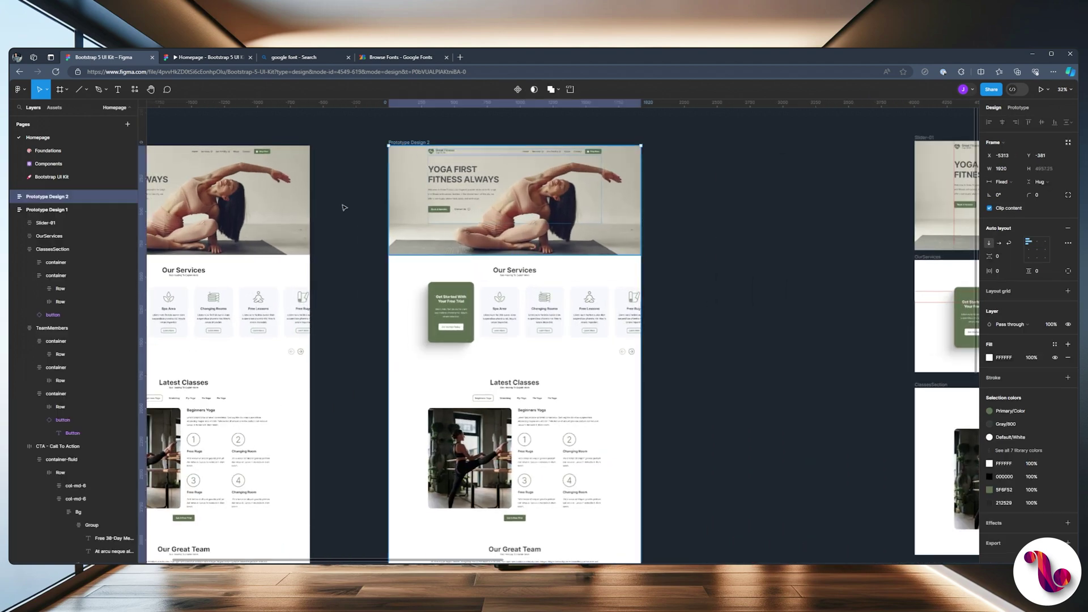
click(13, 197)
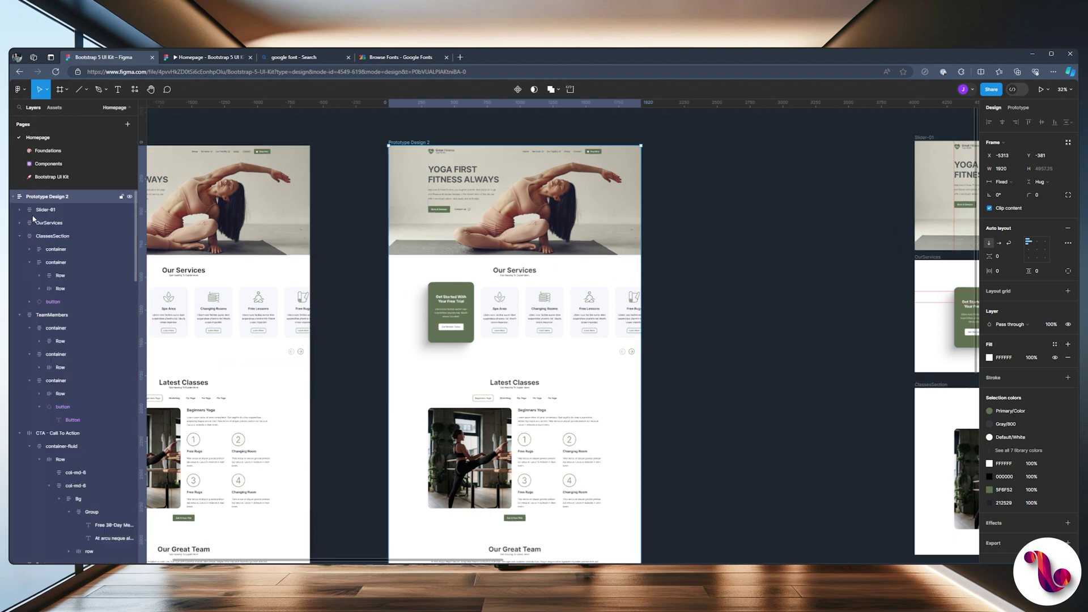
click(64, 223)
key(Delete)
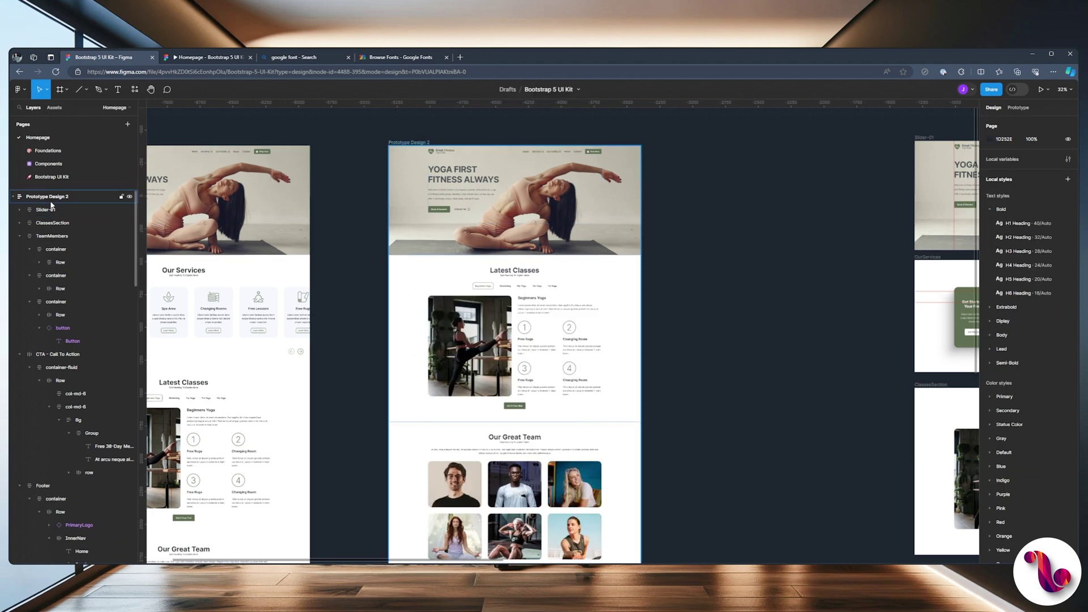
Paste the copied OurServices section into Prototype Design 2 and reorder it between Slider-01 and ClassesSection.
click(55, 198)
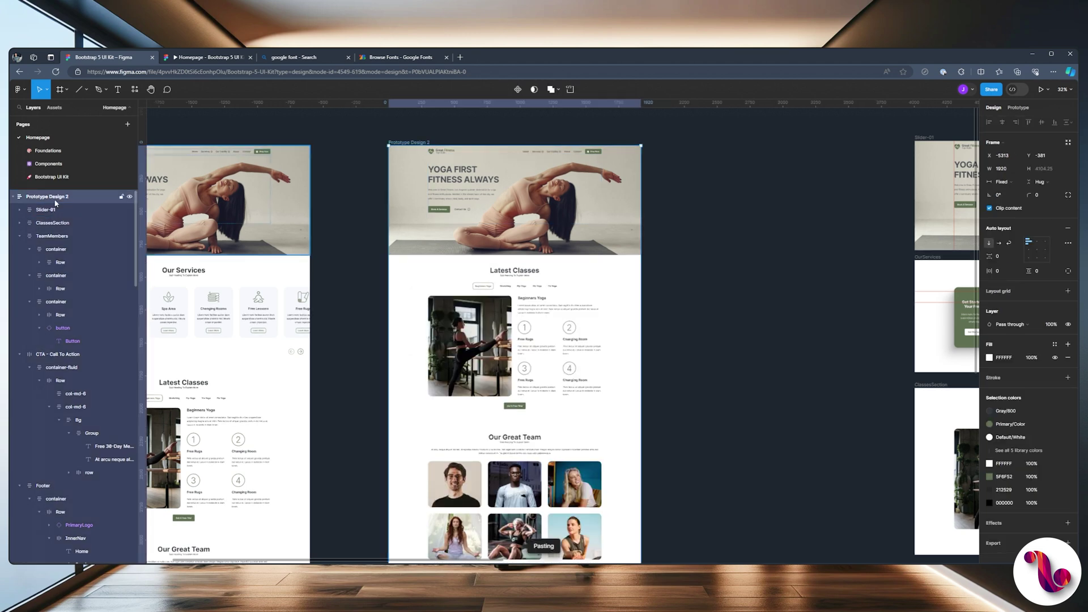
key(ctrl+v)
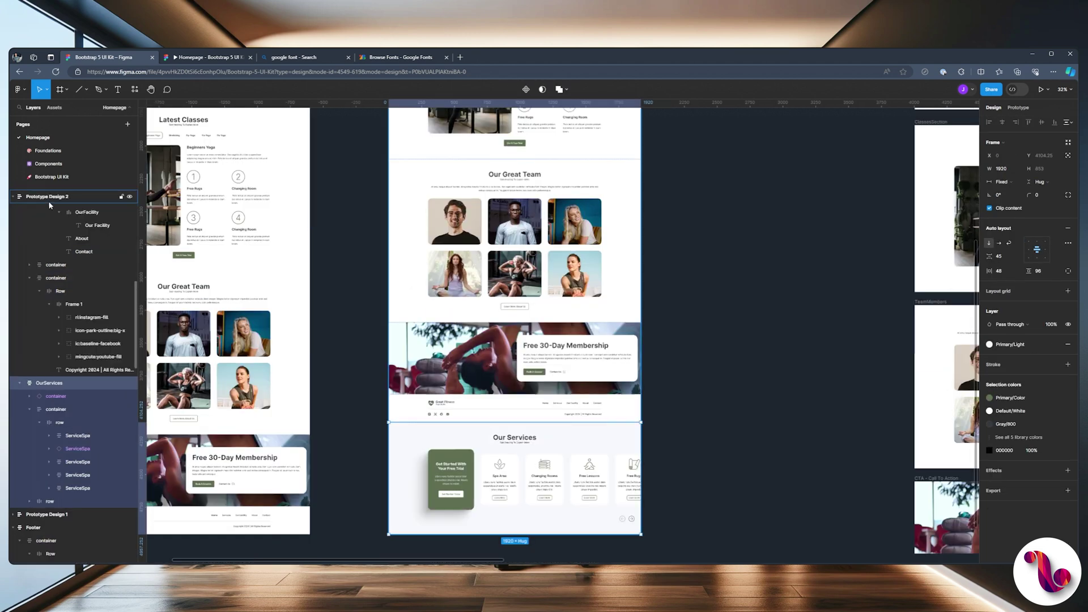
click(20, 383)
scroll(28, 317, up, 5)
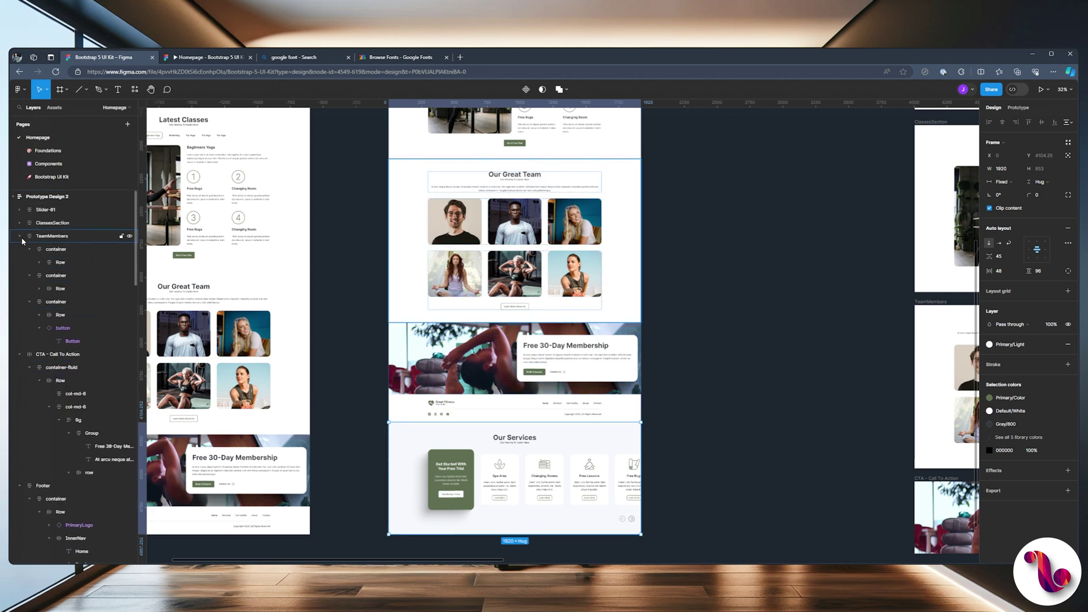
click(19, 236)
click(19, 249)
click(20, 261)
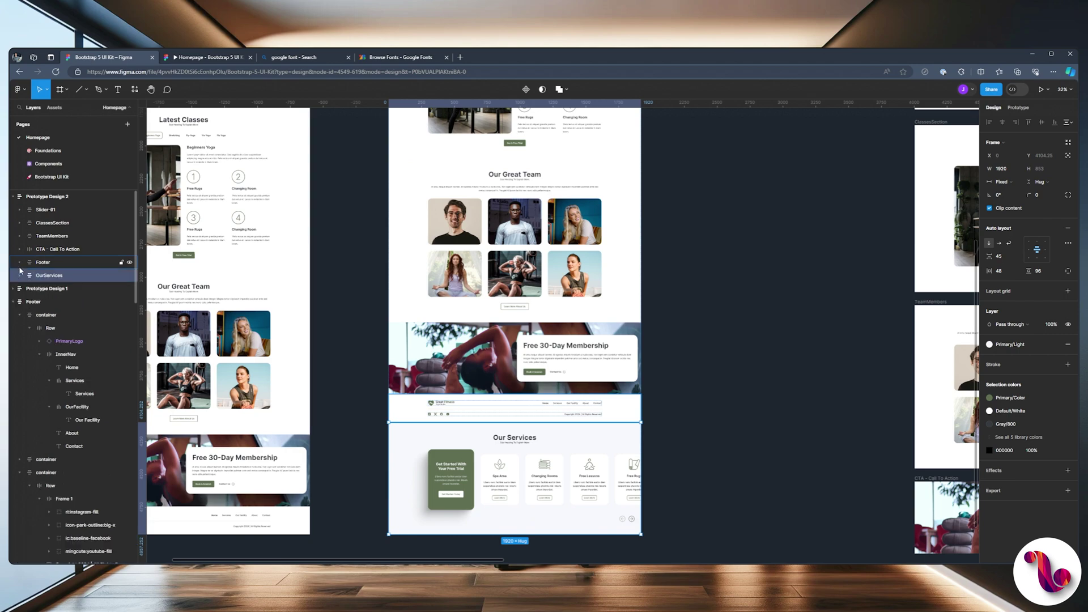
drag(26, 276, 58, 223)
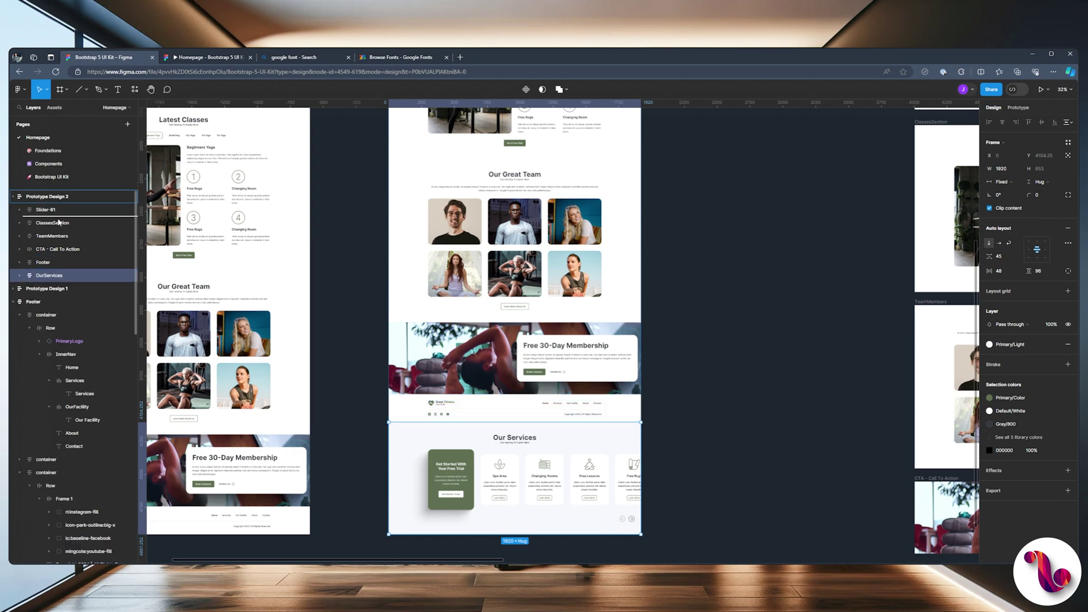
Examine the replaced services section in Prototype Design 2 and its transitions to the hero and Latest Classes sections.
click(702, 263)
scroll(692, 272, up, 3)
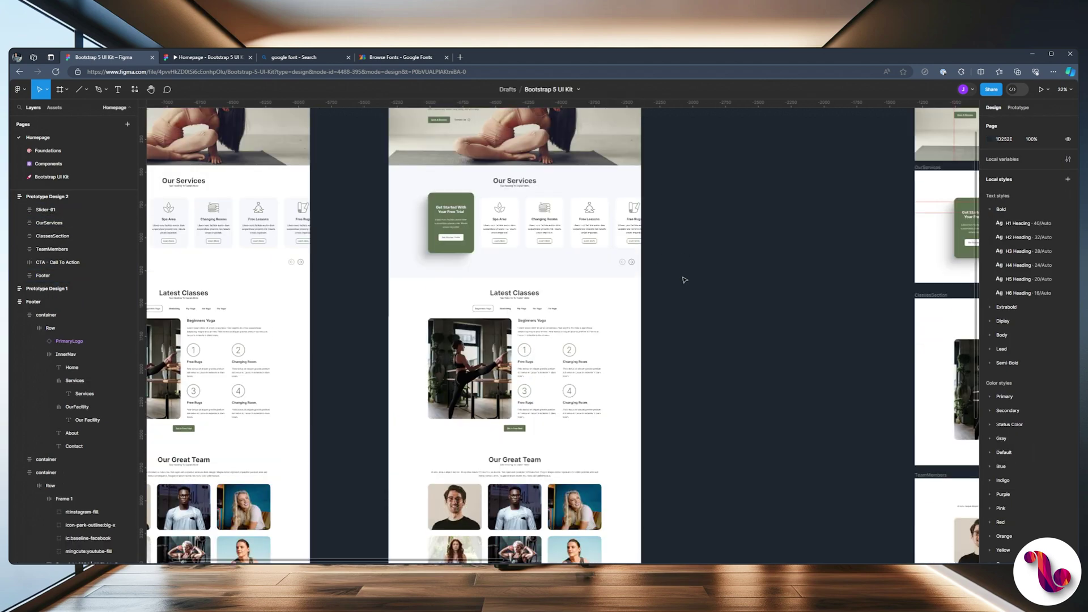
scroll(685, 280, up, 2)
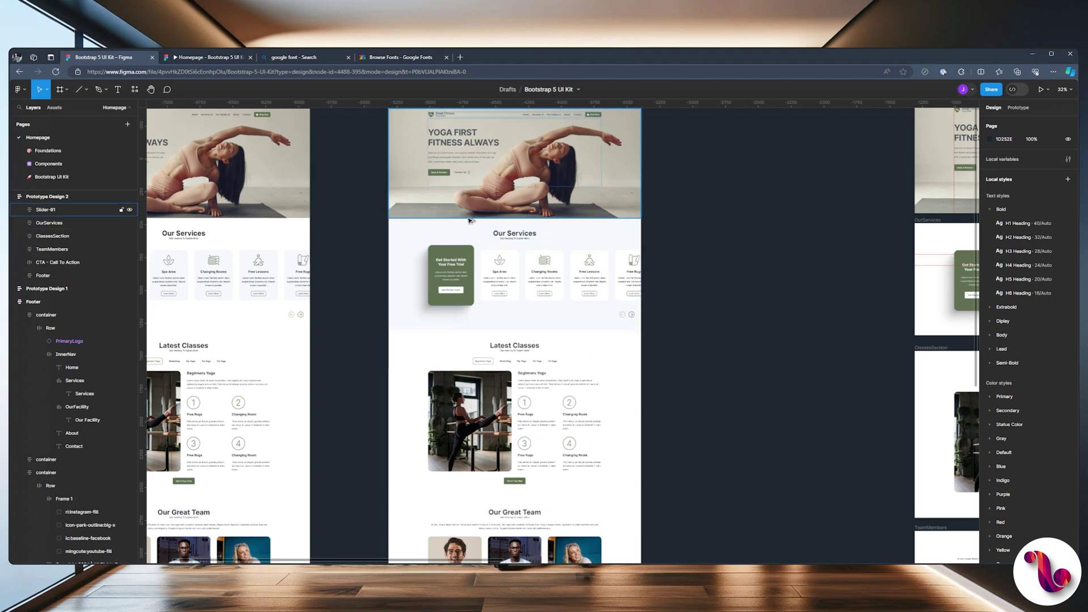
scroll(468, 227, up, 1)
scroll(468, 246, up, 5)
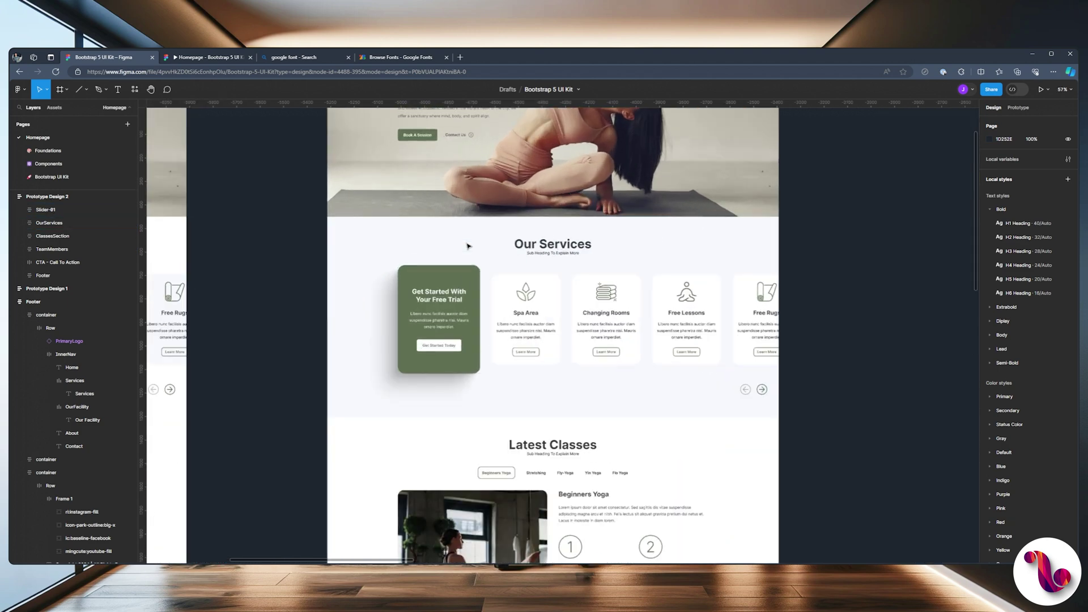
scroll(468, 246, up, 1)
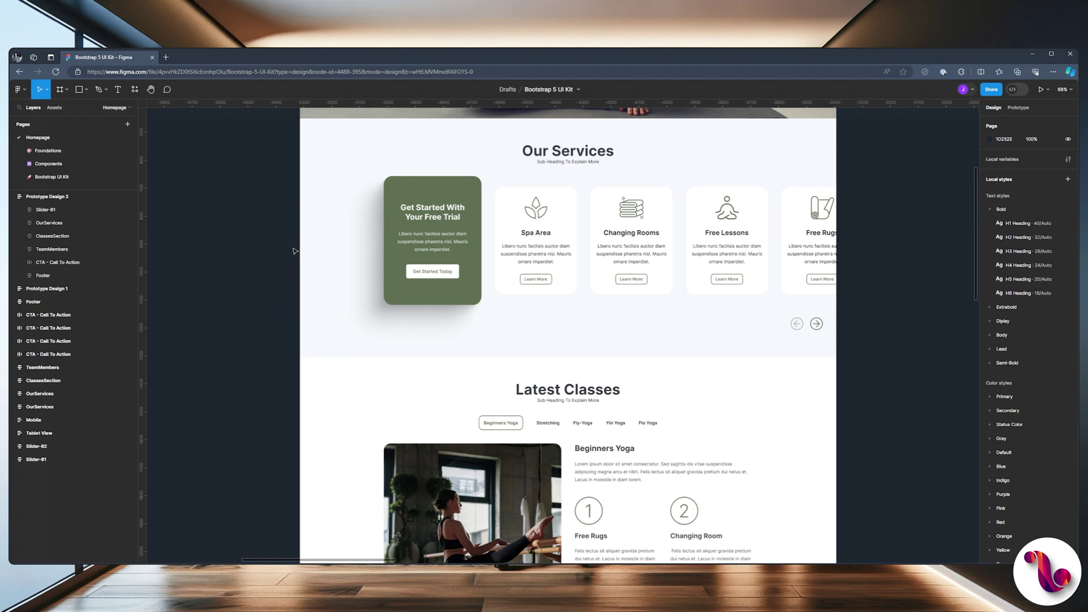
drag(295, 251, 283, 228)
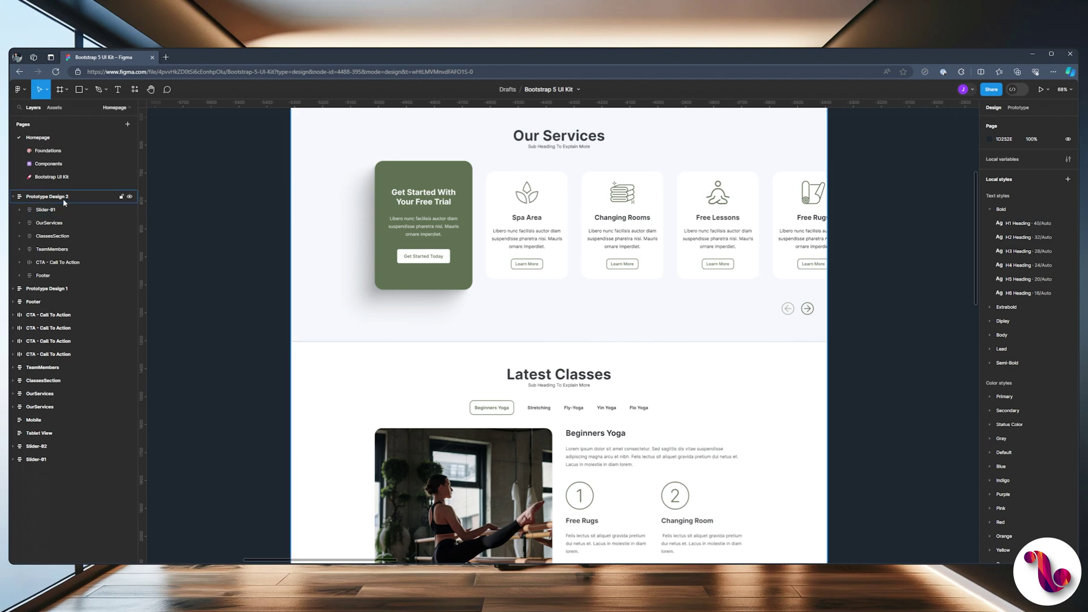
Open the Get Waves plugin with the Prototype Design 2 frame selected and move its window slightly aside.
click(78, 196)
click(135, 89)
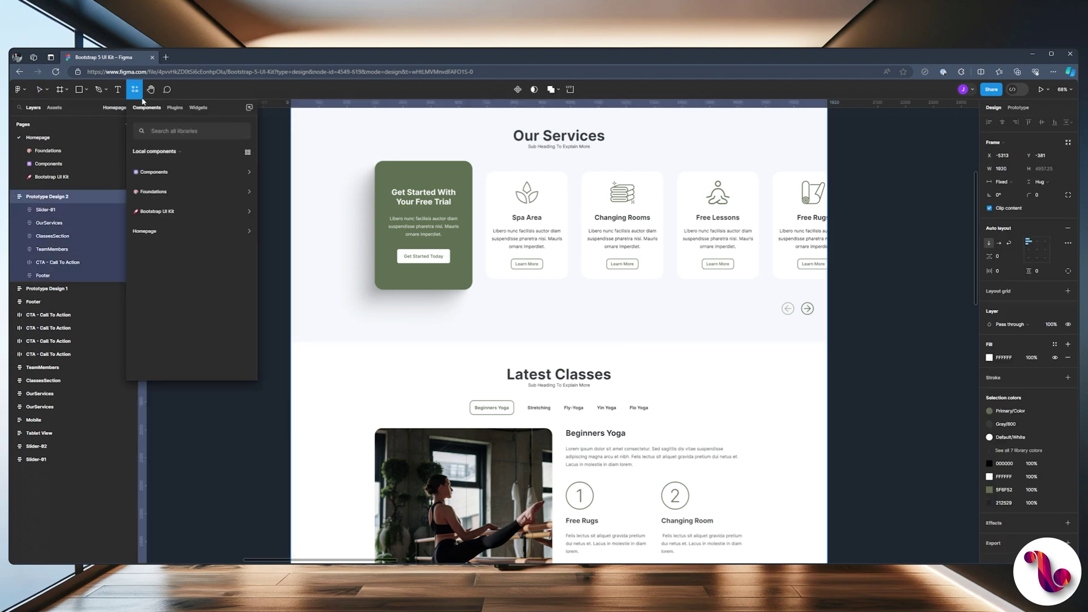
click(172, 108)
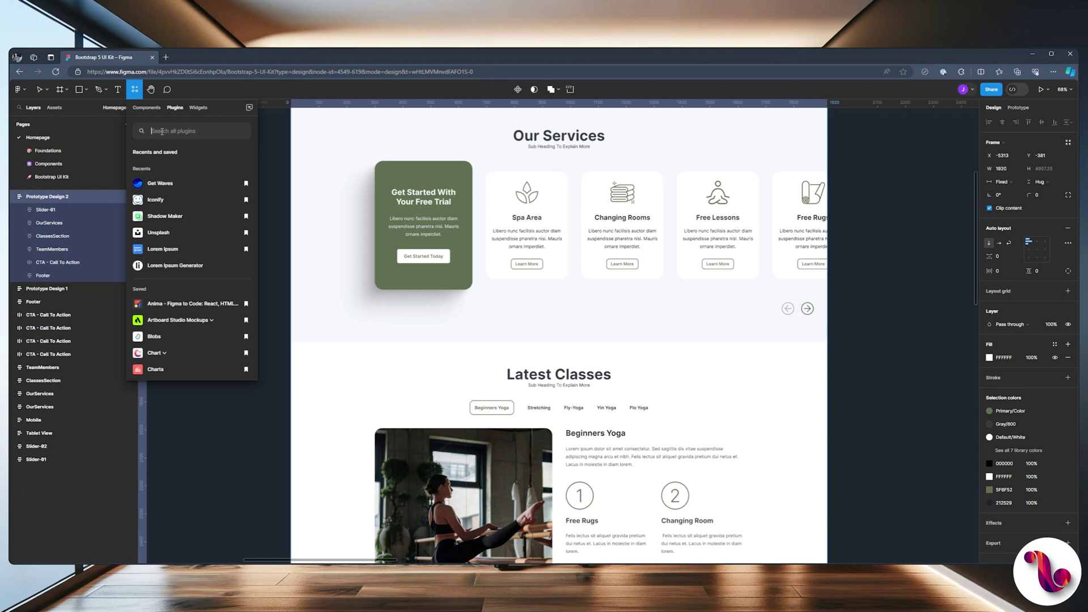
click(160, 183)
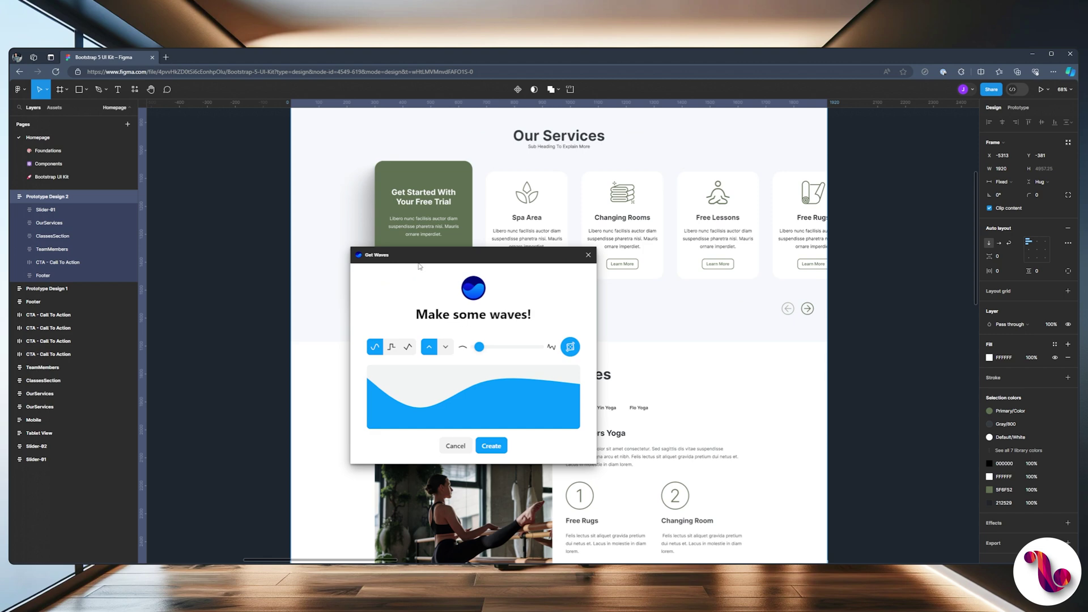
drag(411, 256, 441, 250)
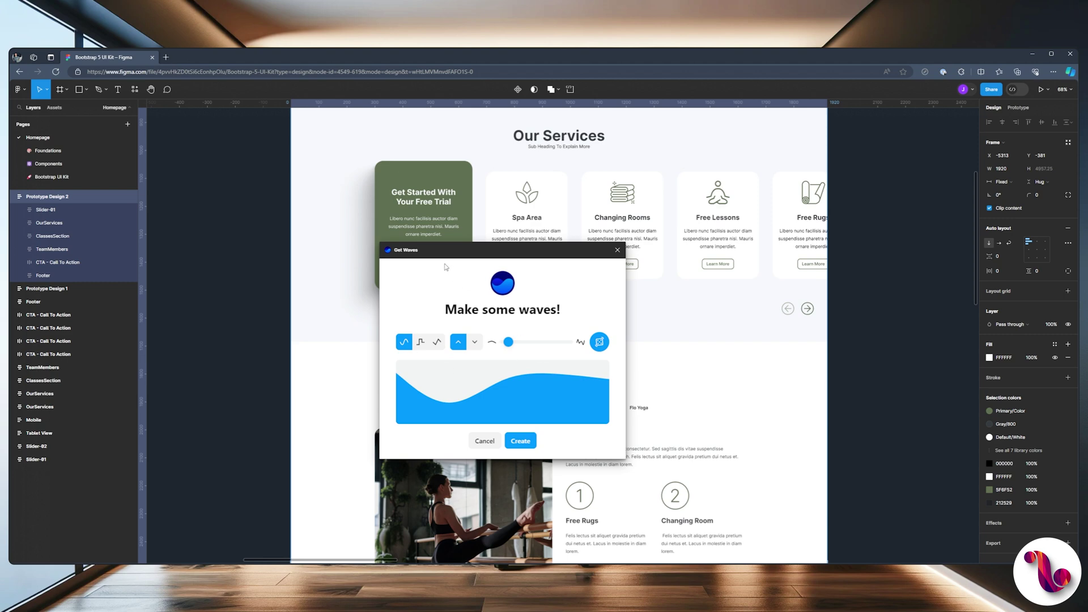
Generate a smooth wave in Get Waves with slightly higher complexity and a randomised curve, and create it on the canvas.
drag(441, 257, 448, 255)
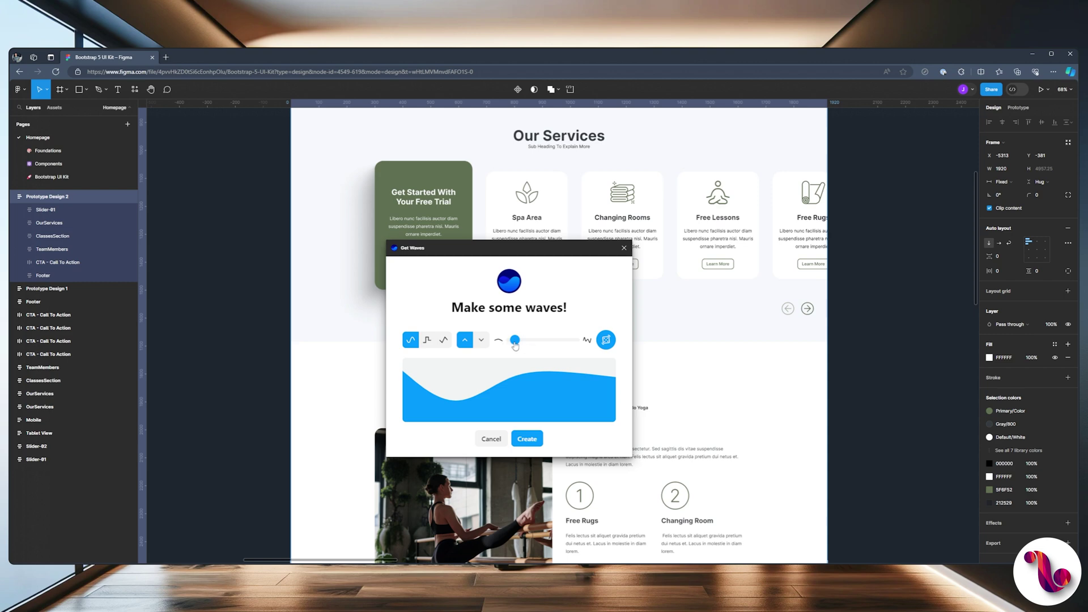
mouse_move(516, 344)
mouse_down()
mouse_move(573, 347)
mouse_move(520, 348)
mouse_up()
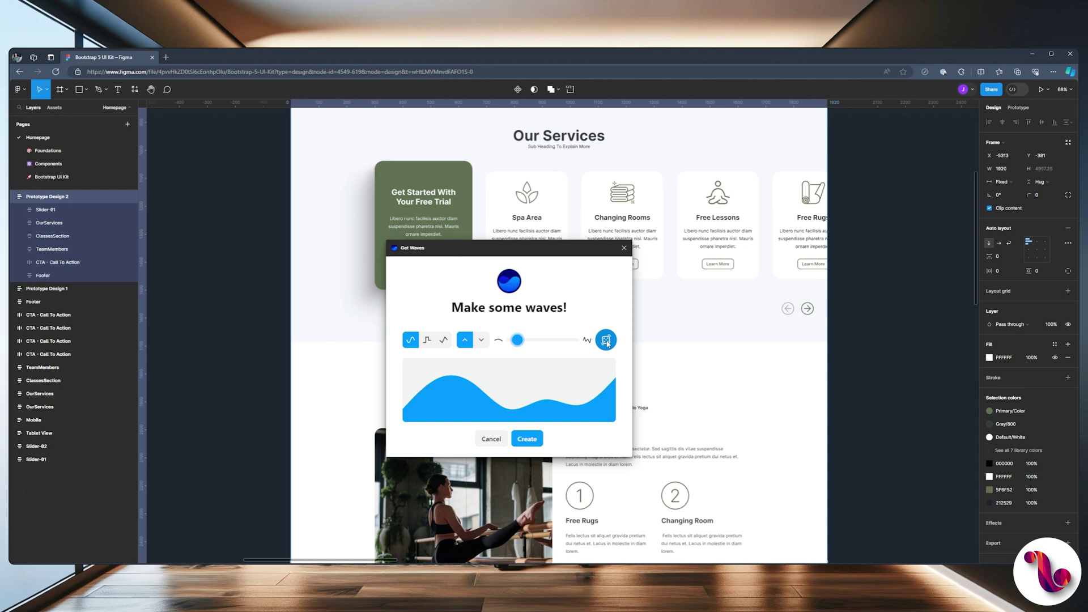
click(526, 440)
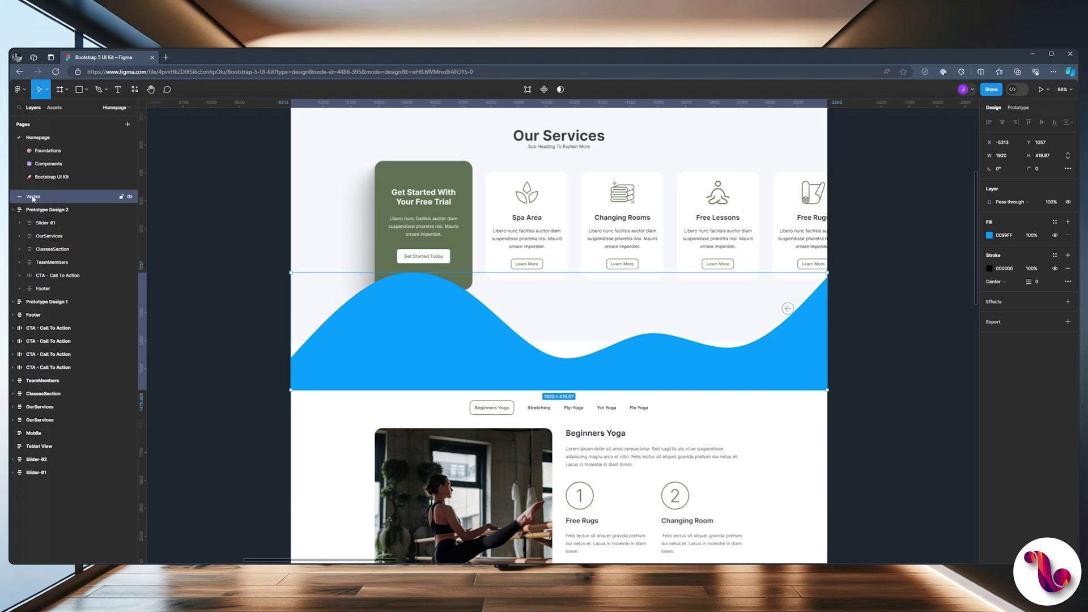
Place the wave layer between OurServices and ClassesSection in Prototype Design 2 and fill it with the Primary/Light style.
drag(32, 201, 60, 244)
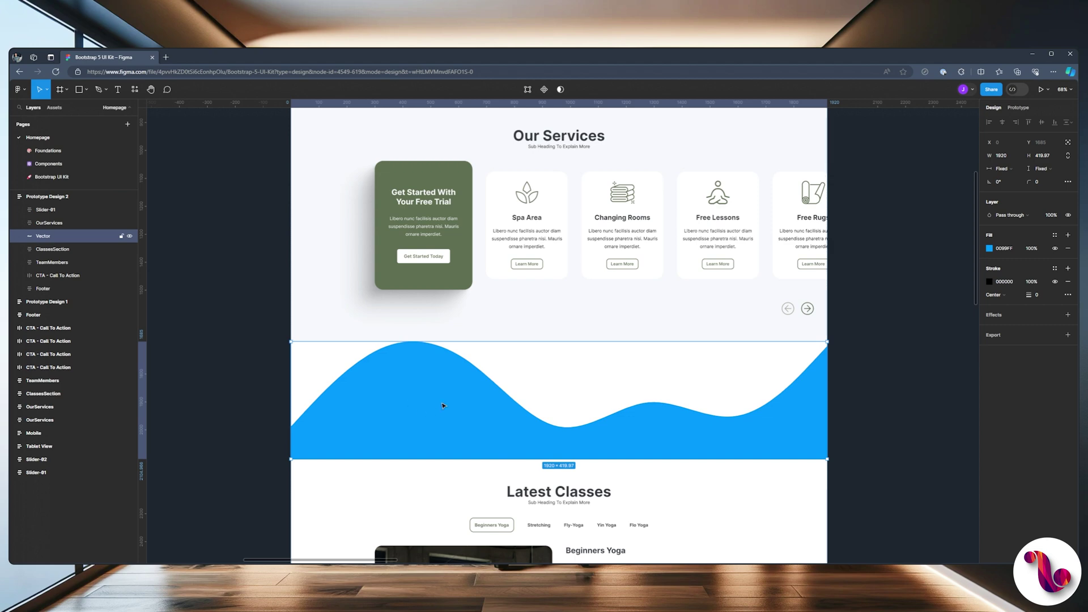
click(1055, 236)
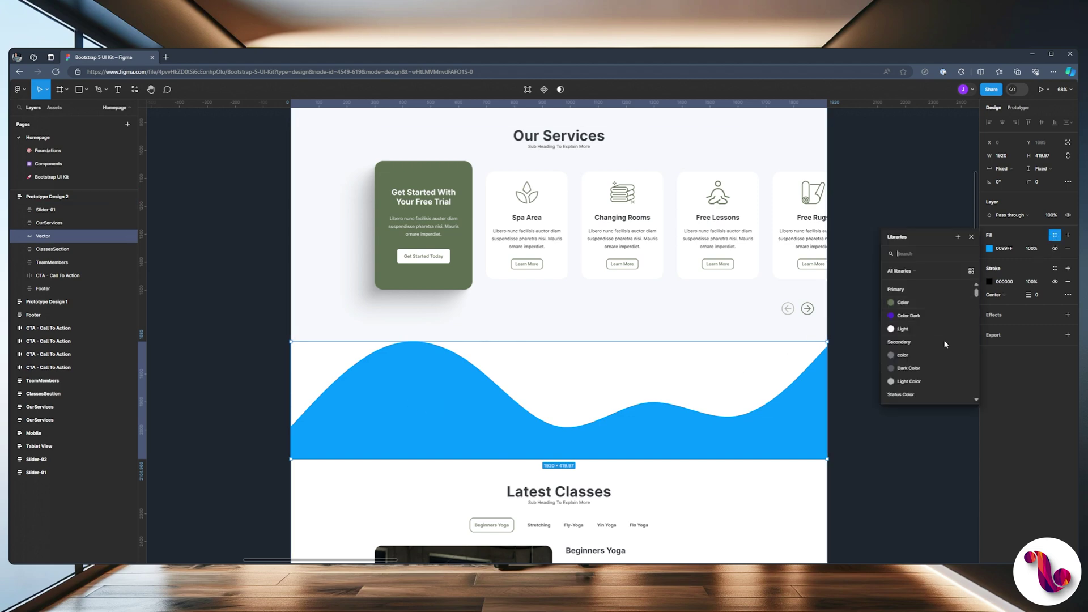
click(917, 332)
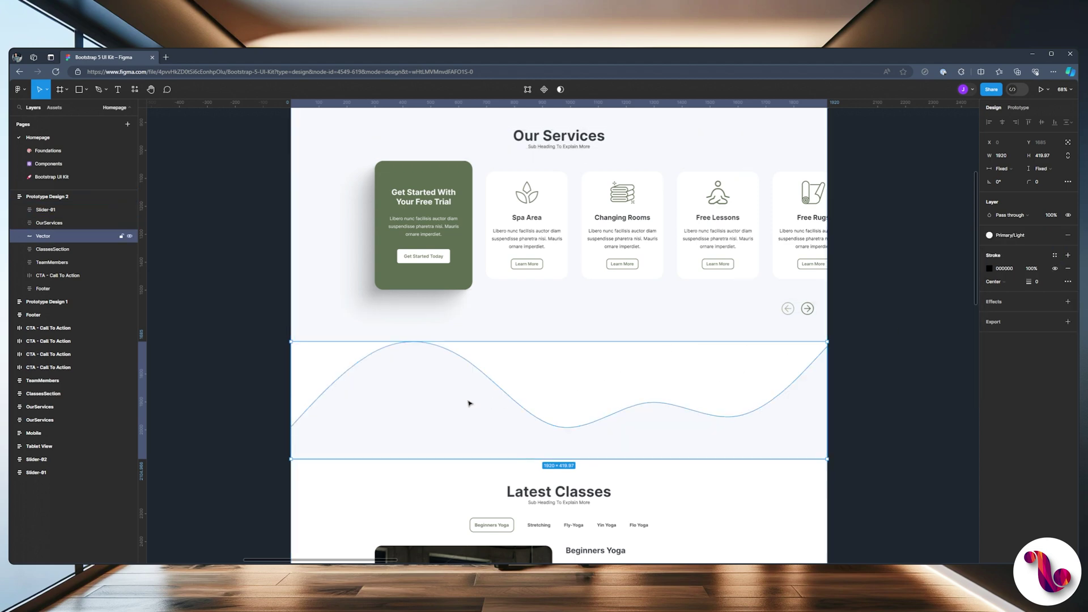
Flip the wave shape vertically so it continues the Our Services background downward, and clear the selection.
right_click(421, 381)
mouse_move(423, 379)
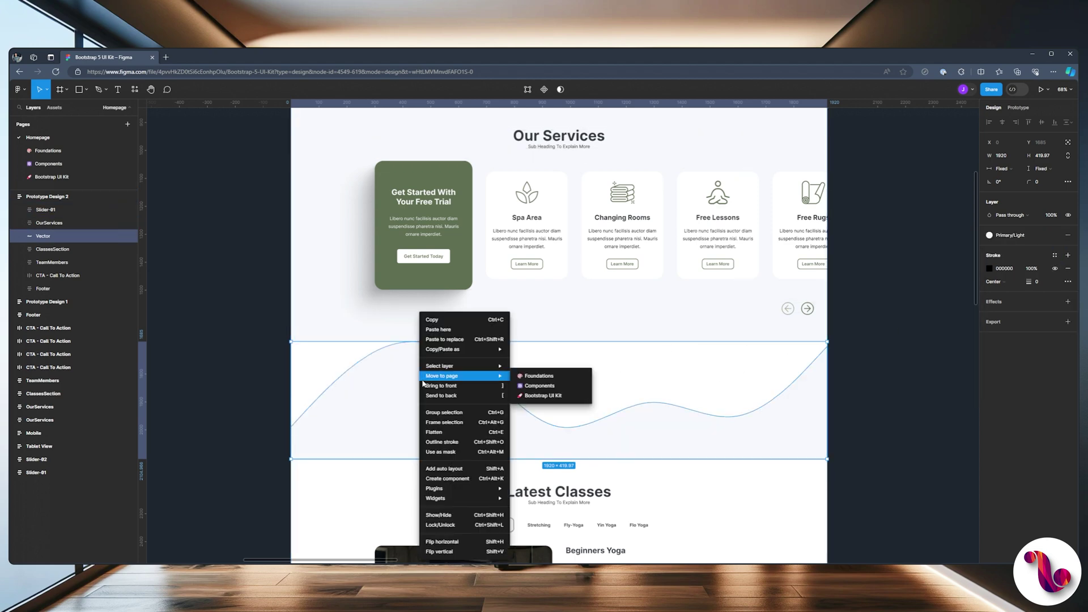
click(456, 552)
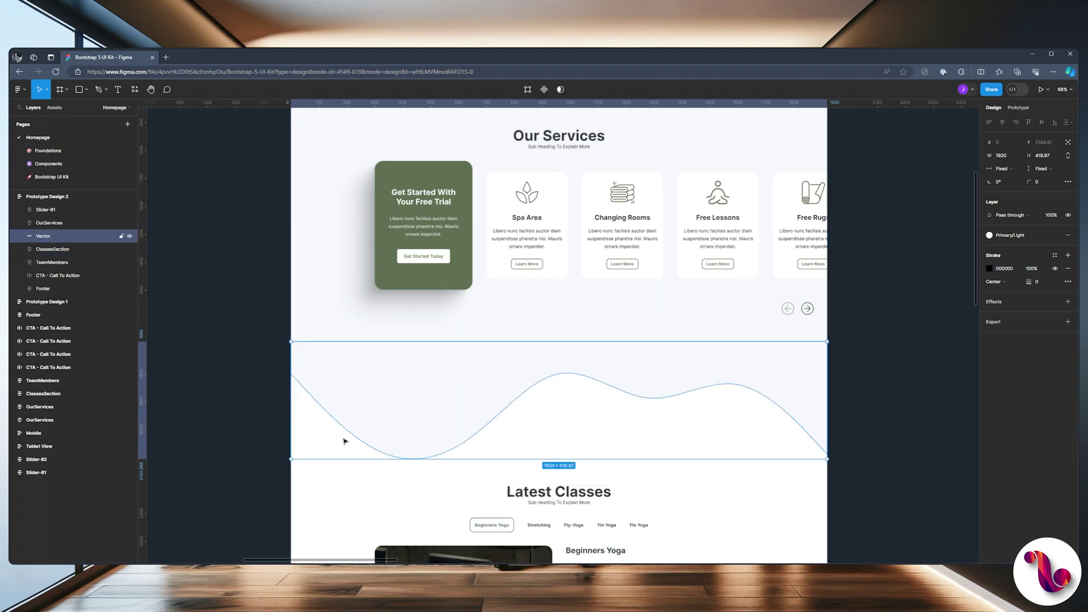
click(239, 417)
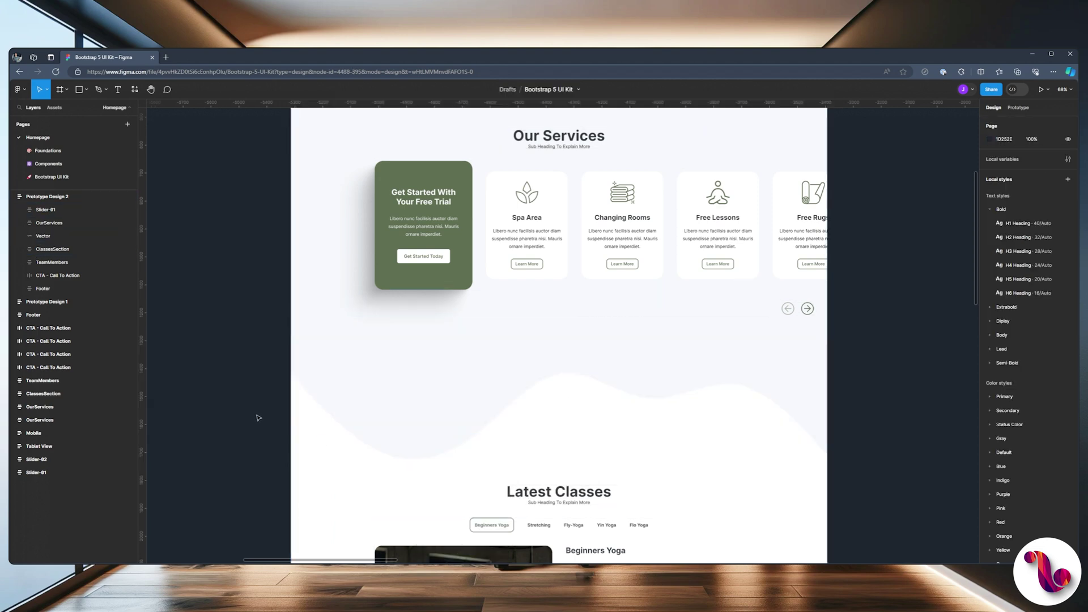
click(334, 264)
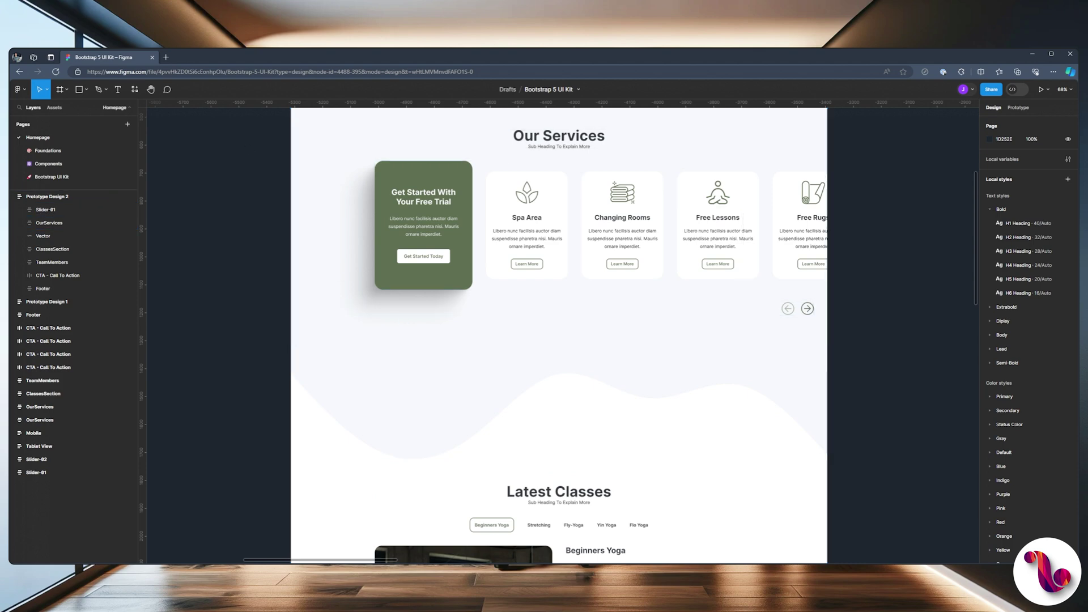
Launch the prototype preview in a separate tab and review the wave transition in the editor.
click(1040, 90)
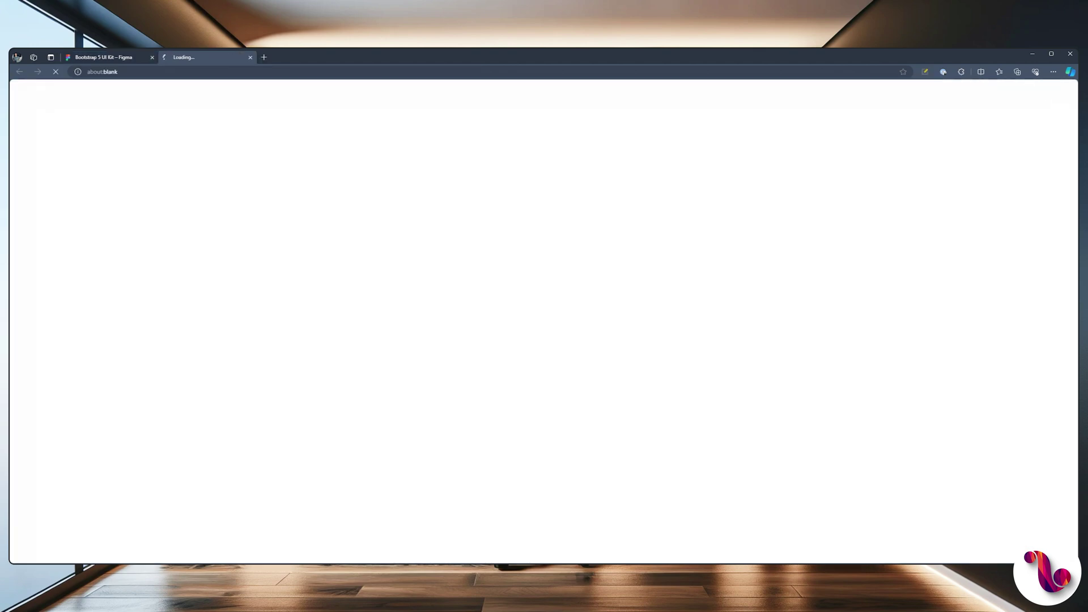
key(ctrl+1)
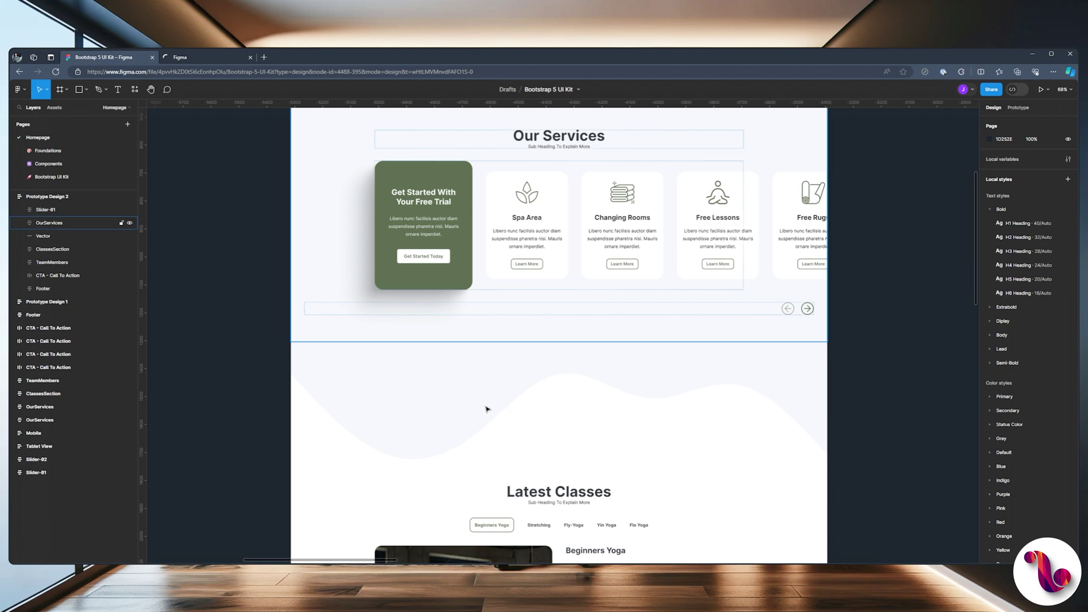
scroll(502, 405, down, 1)
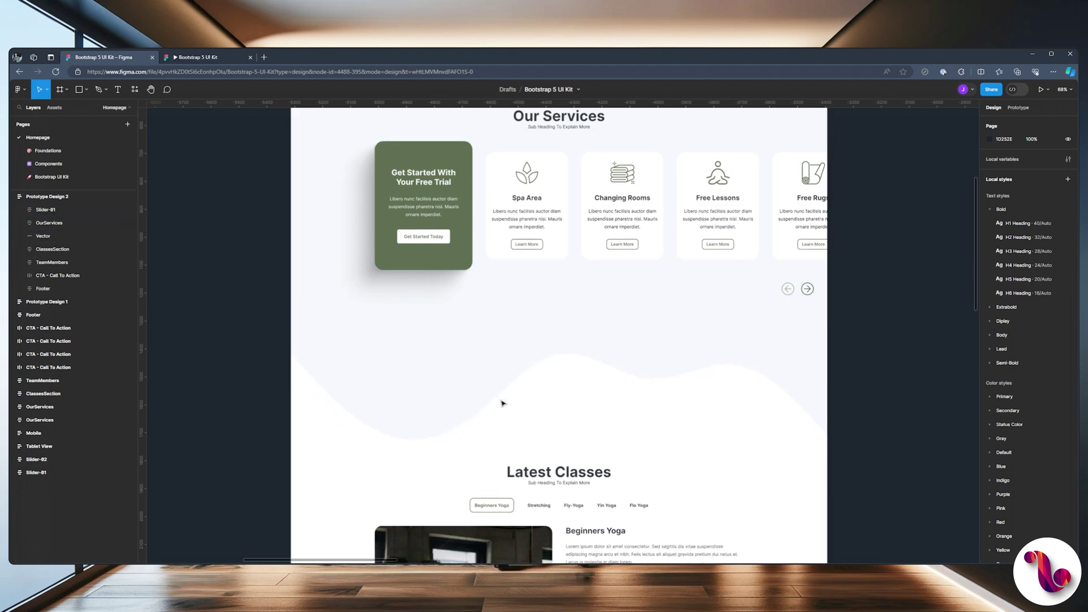
scroll(502, 403, down, 1)
scroll(502, 404, down, 1)
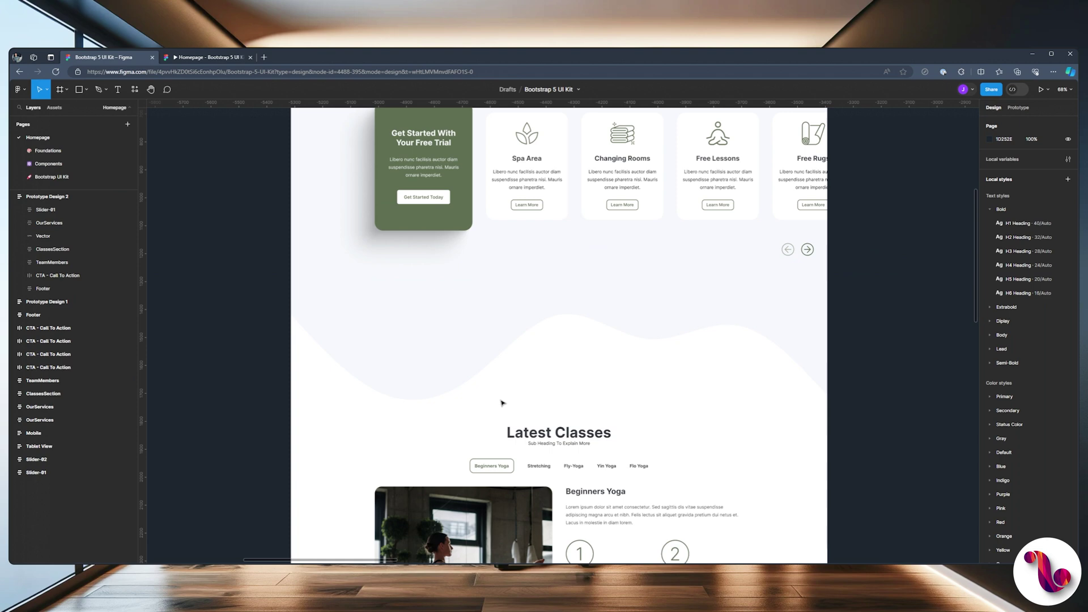
scroll(502, 404, up, 6)
scroll(502, 404, down, 5)
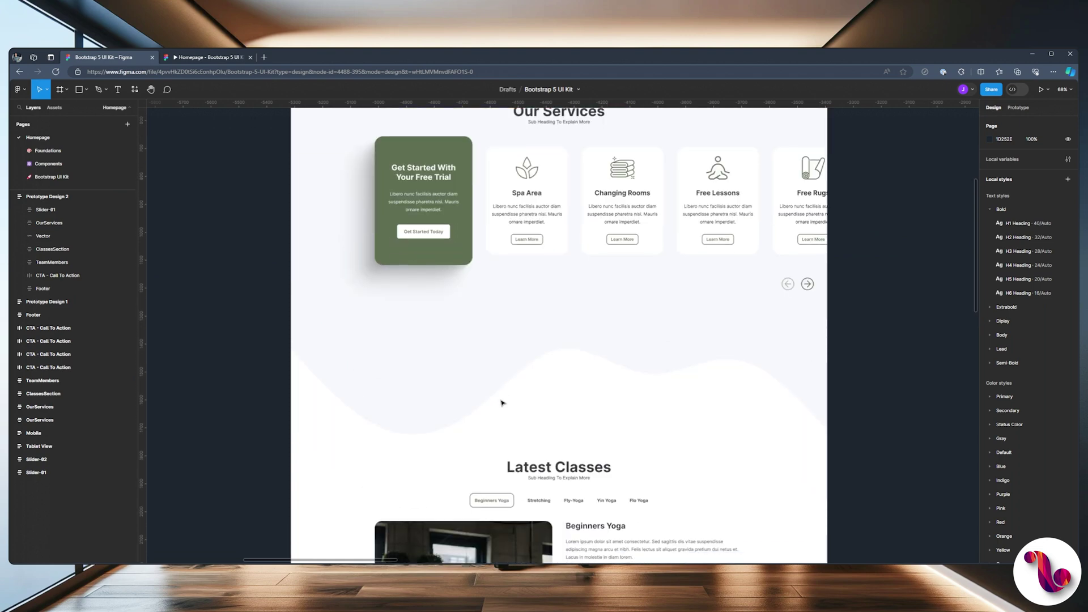
Examine the homepage designs in the prototype preview, advancing to Prototype Design 2 to inspect its wave divider above Latest Classes.
click(179, 55)
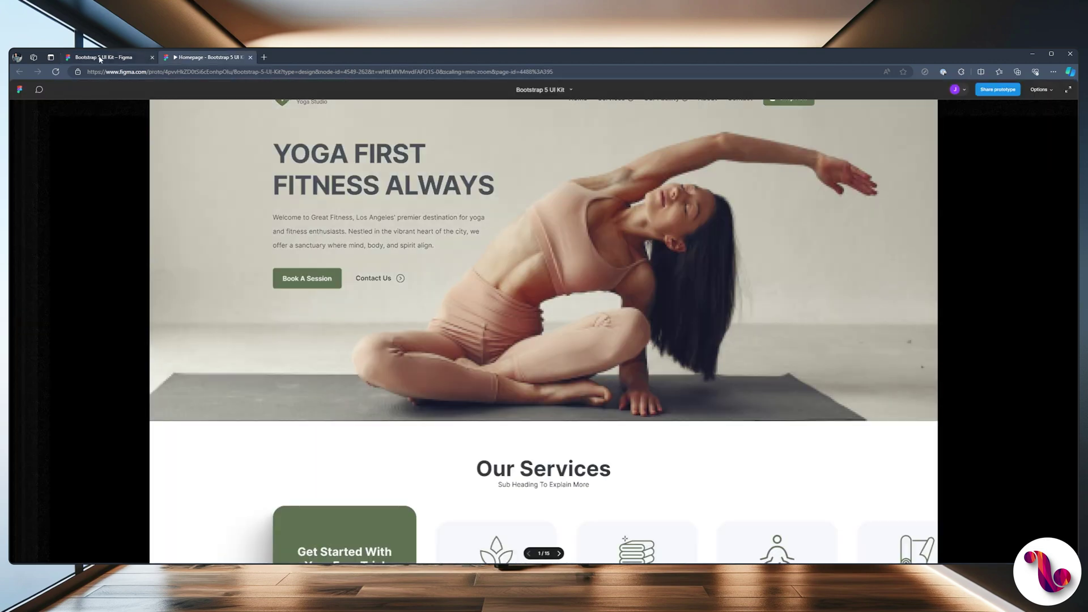
scroll(523, 348, down, 4)
scroll(522, 347, down, 8)
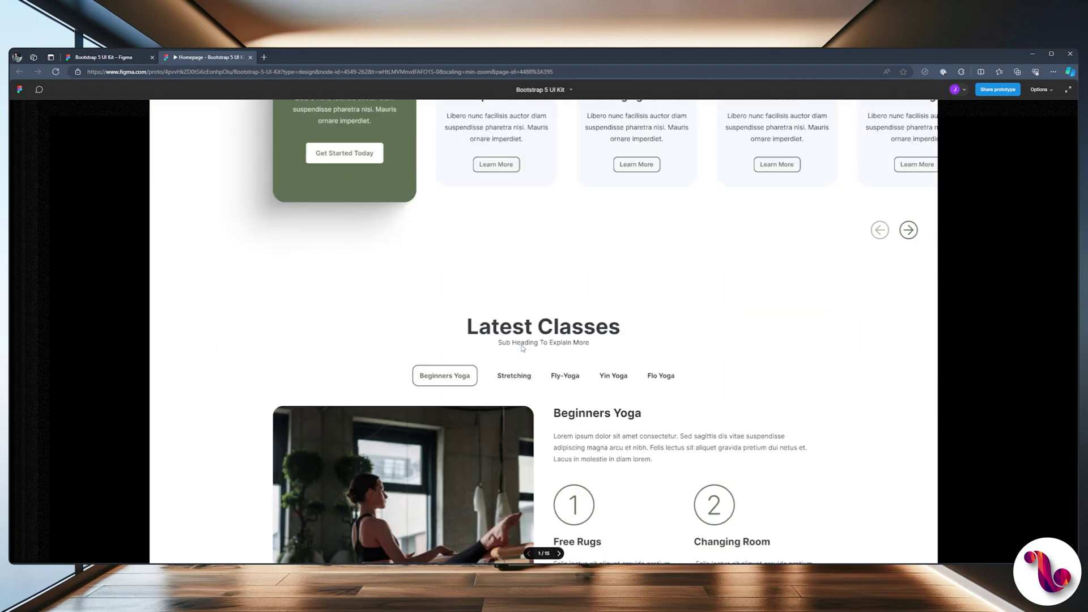
scroll(522, 348, up, 12)
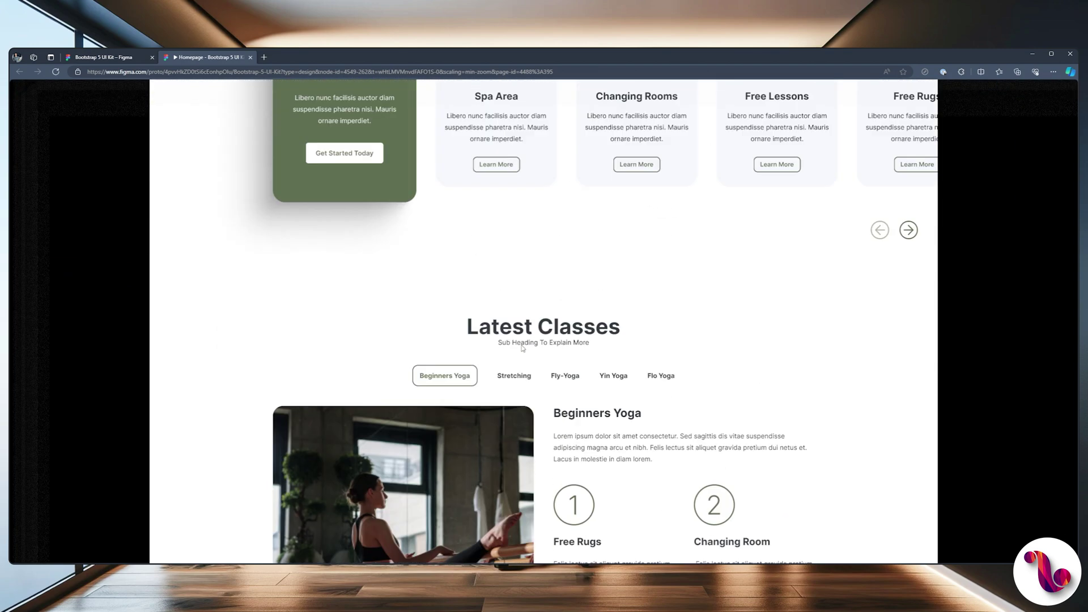
scroll(523, 348, down, 10)
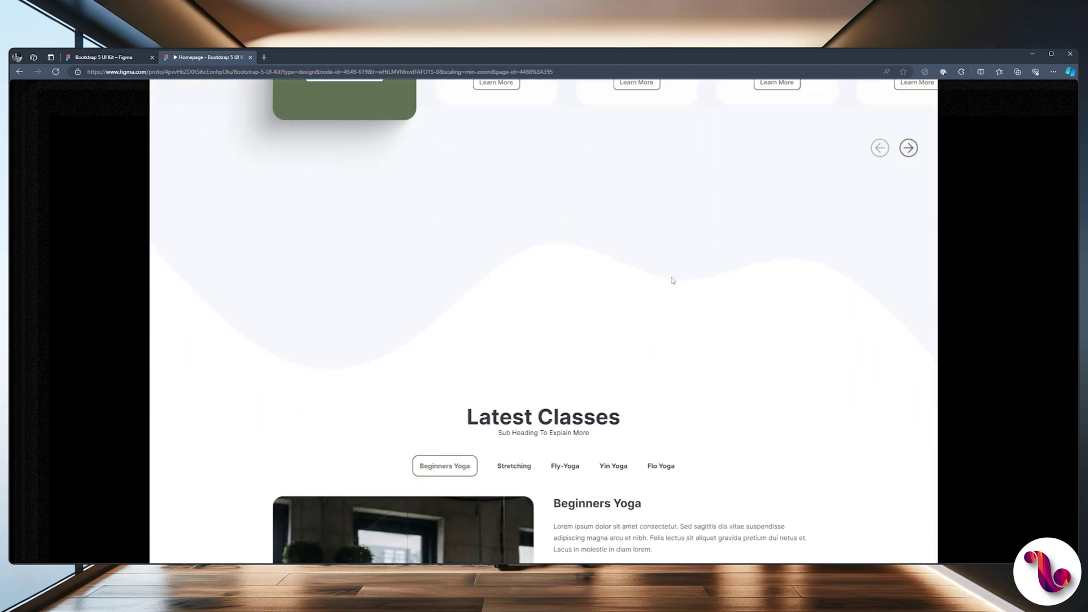
scroll(705, 296, up, 4)
scroll(704, 296, down, 2)
scroll(704, 296, down, 1)
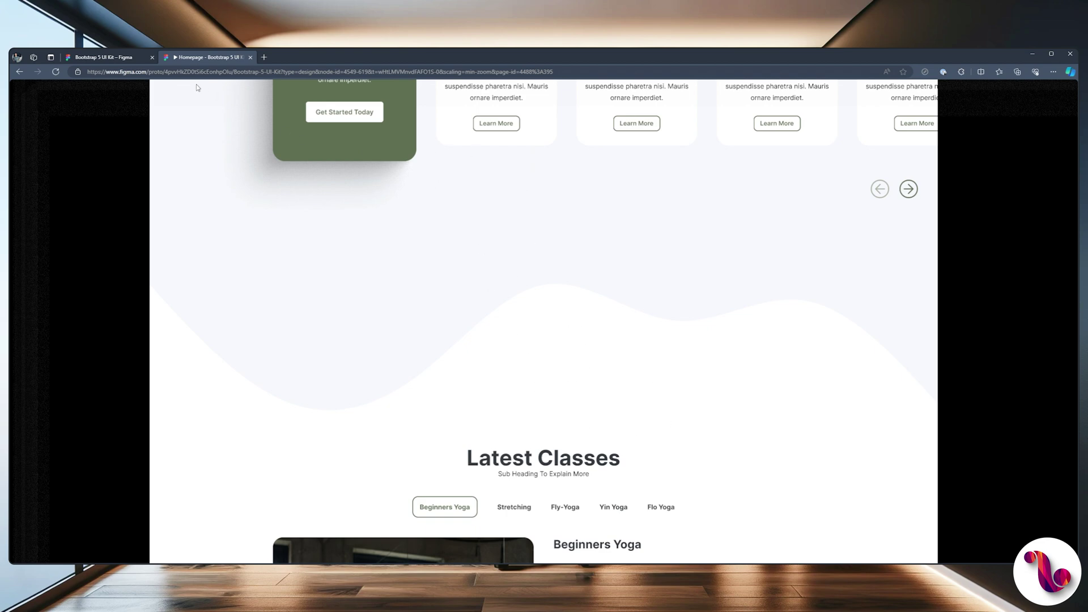
Reduce the wave's height to about 246 px in the editor and check the shallower divider in the prototype preview.
click(110, 59)
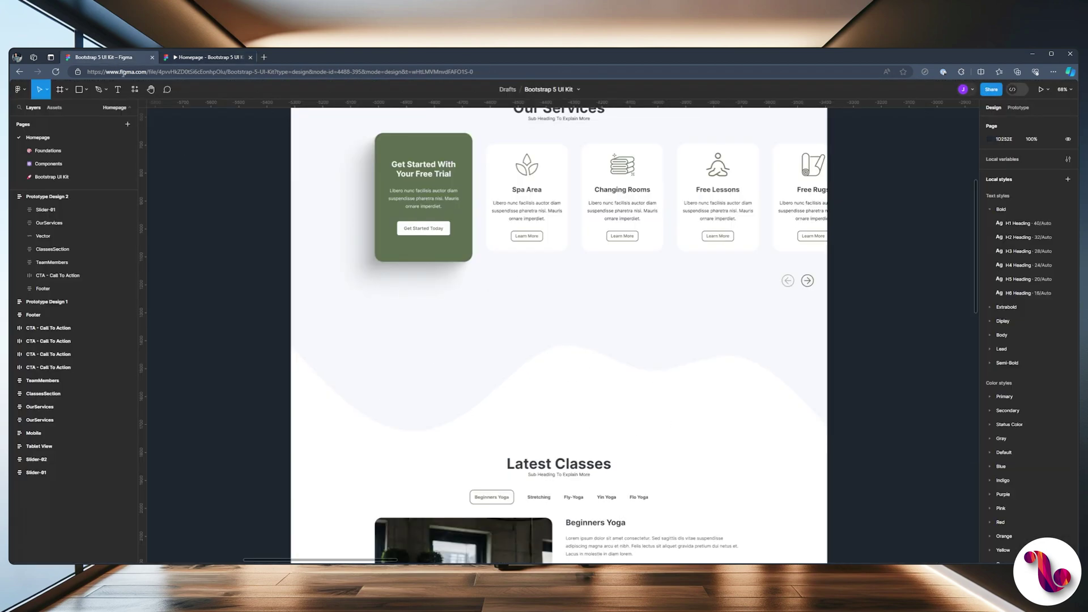
click(444, 356)
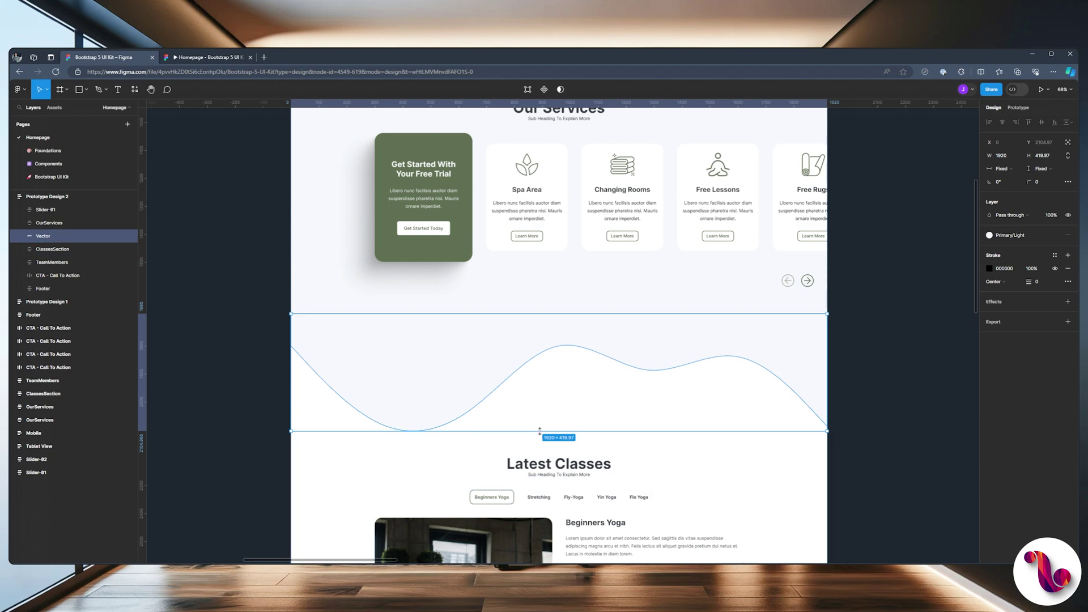
drag(539, 431, 544, 380)
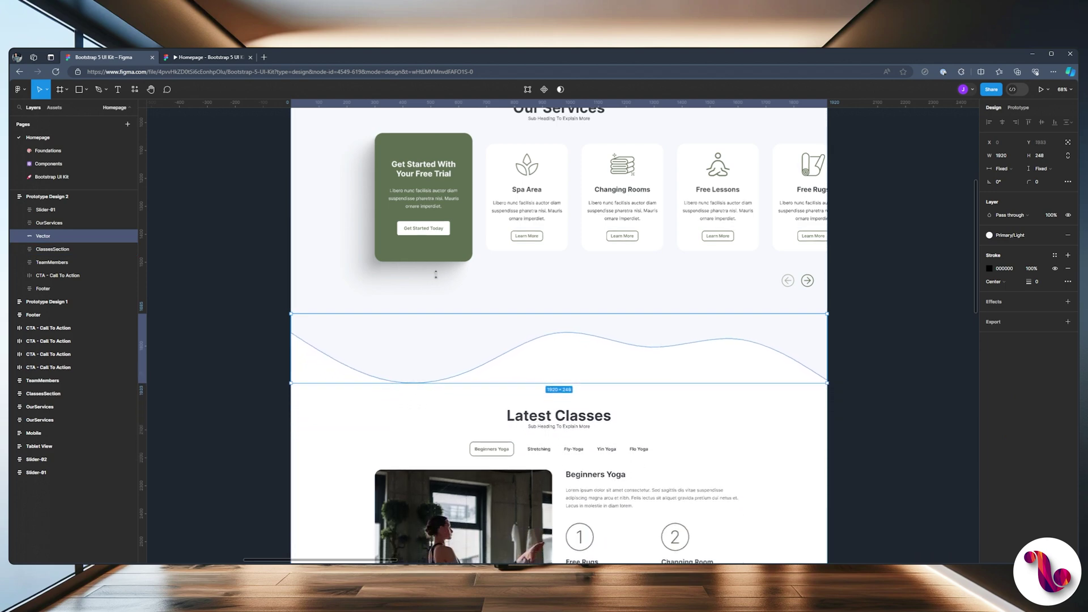
click(188, 61)
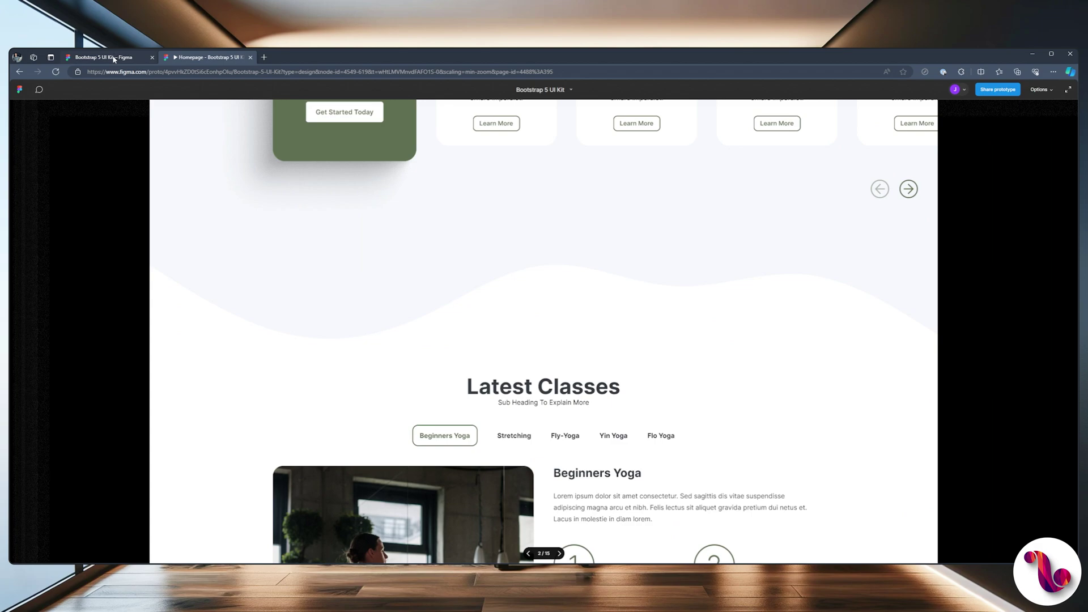
click(114, 59)
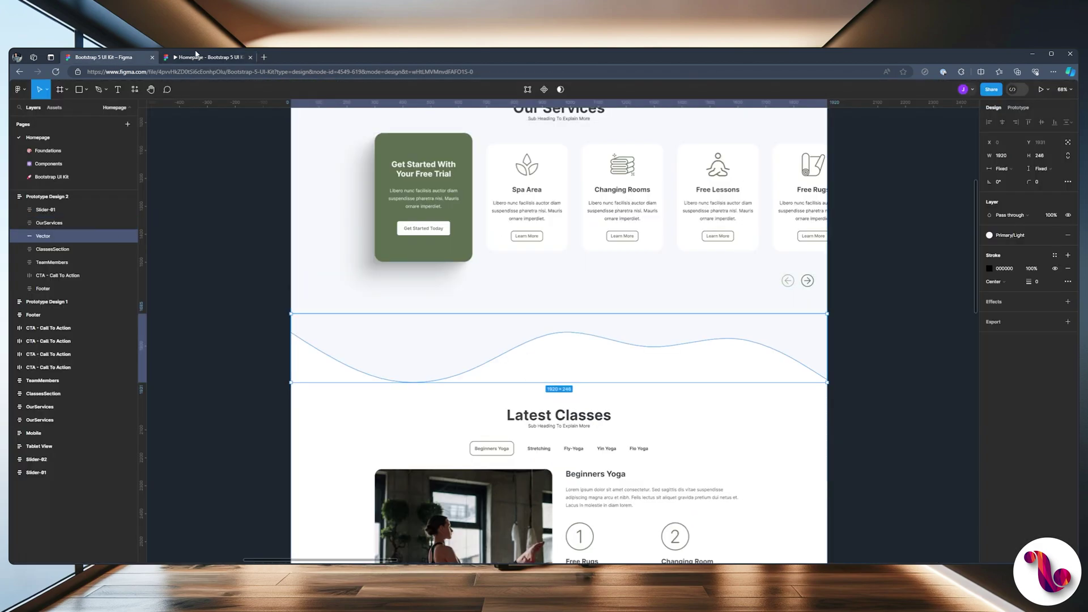
click(187, 57)
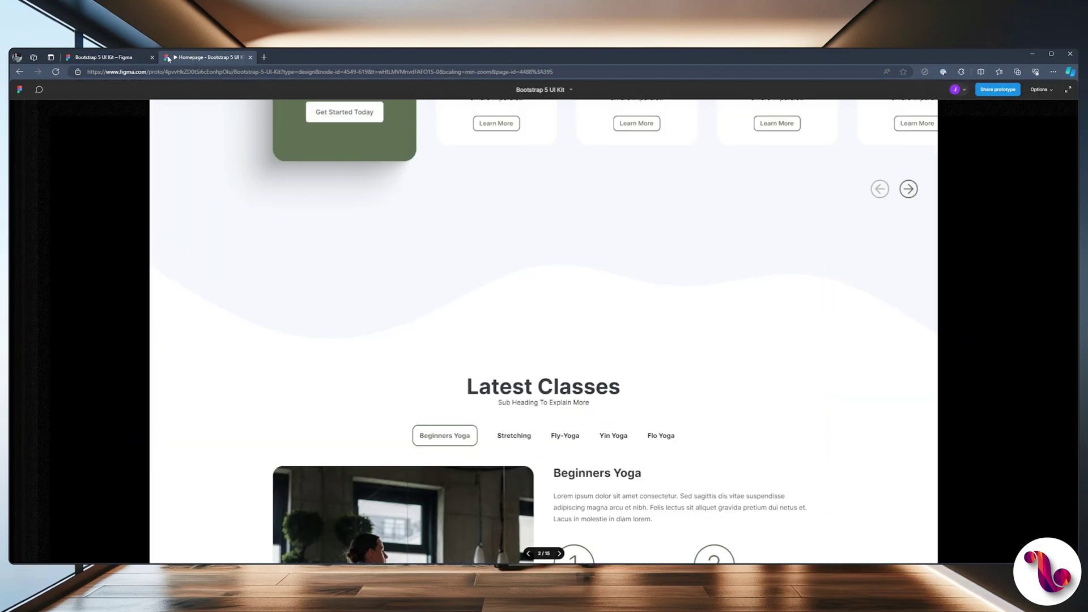
Edit the wave's vector points in the editor, select the whole top row and nudge it down to trim the flat strip.
click(104, 59)
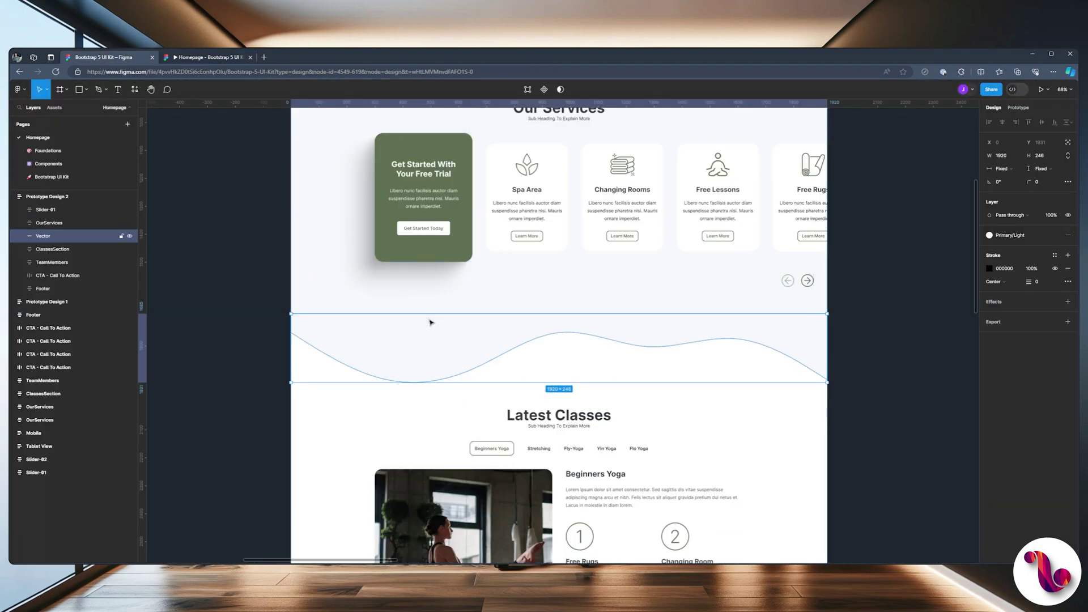
double_click(425, 337)
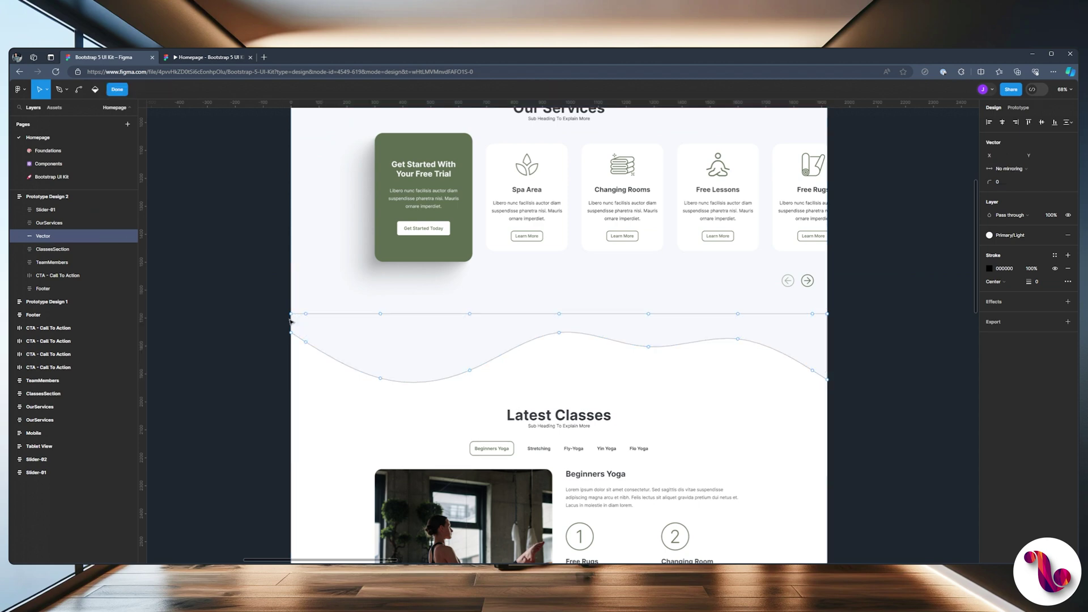
drag(285, 304, 839, 320)
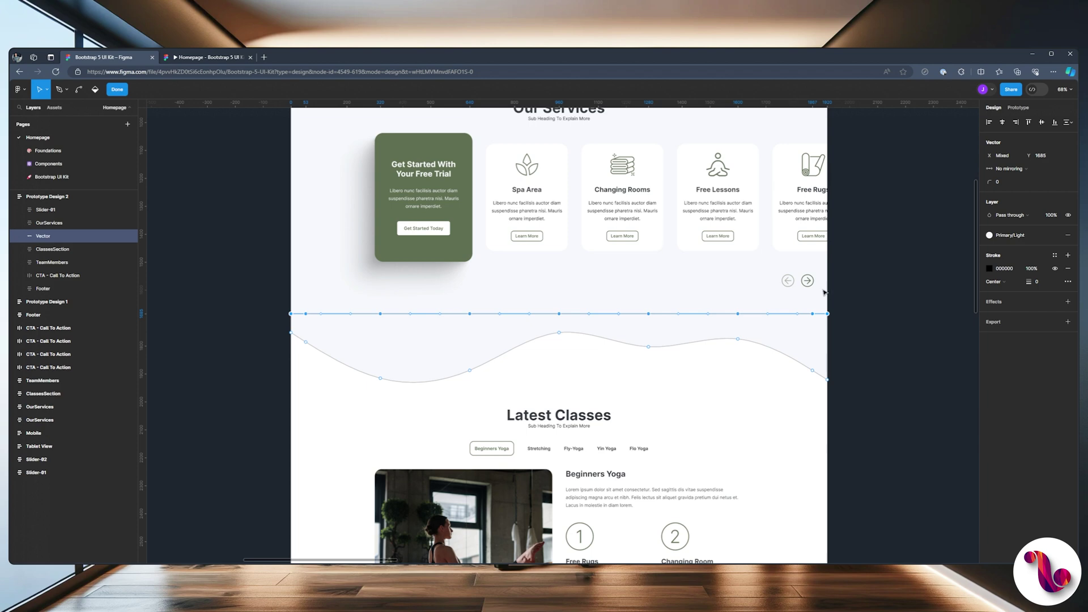
key(Down)
key(Down)
key(Down)
key(Down)
key(Down)
key(Down)
key(Down)
key(Down)
key(Down)
key(Down)
key(Down)
key(Down)
key(Down)
key(Down)
key(Down)
key(Down)
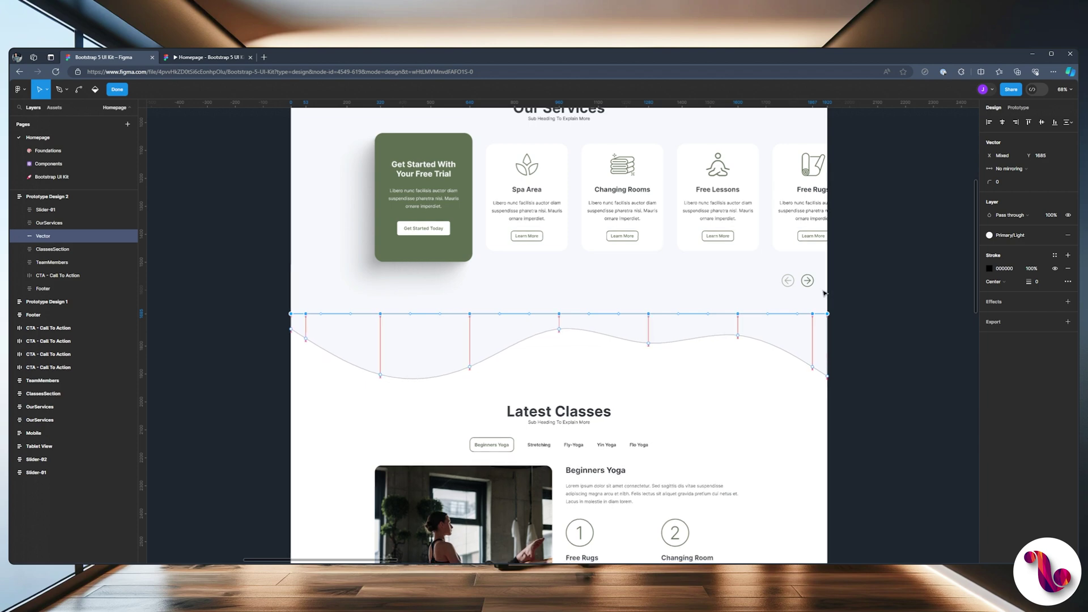
key(Down)
key(Down)
key(Down)
key(Down)
key(Down)
key(Down)
key(Down)
key(Down)
key(Down)
key(Down)
key(Down)
key(Down)
key(Down)
key(Down)
key(Down)
key(Down)
key(Down)
key(Down)
key(Down)
key(Down)
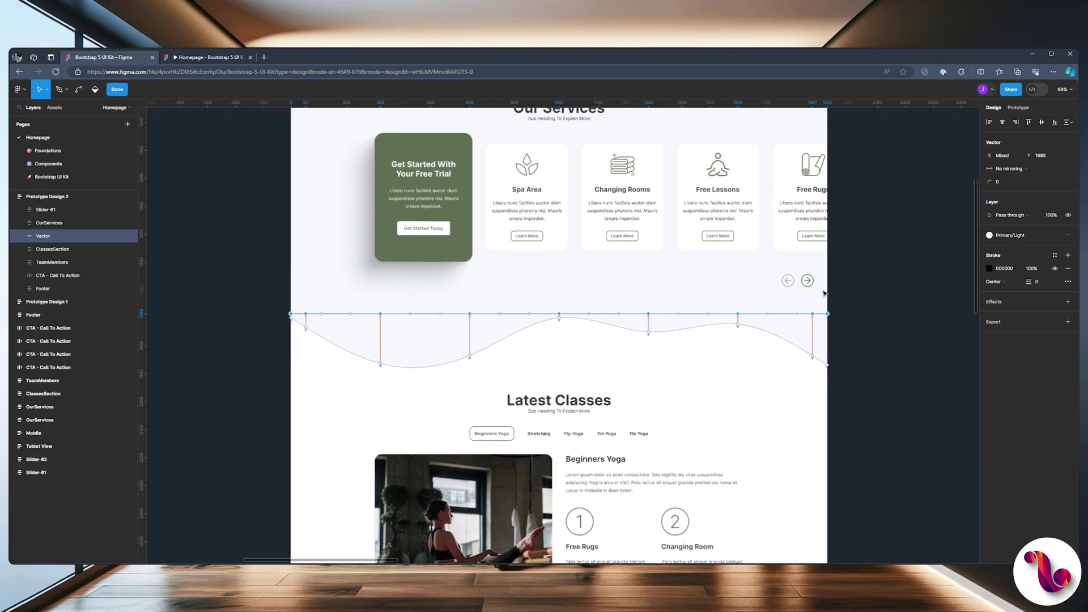
Fine-tune the wave's top row of points downward until it meets the highest crest, and deselect the points.
scroll(799, 303, up, 3)
scroll(771, 334, down, 4)
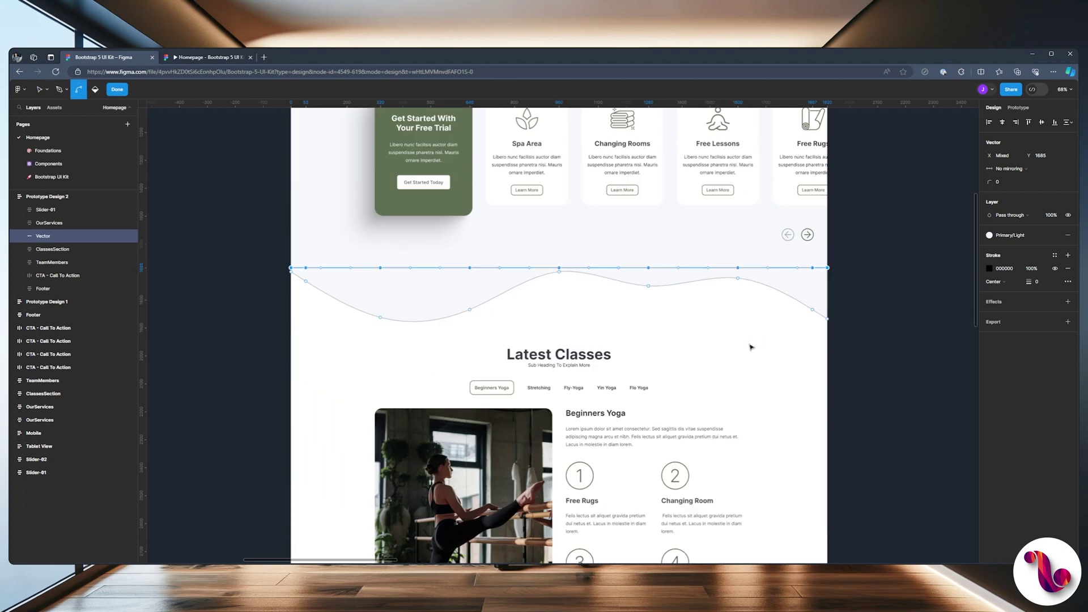
scroll(751, 343, up, 5)
key(Down)
key(Down)
key(Down)
key(Down)
key(Down)
key(Down)
key(Down)
key(Down)
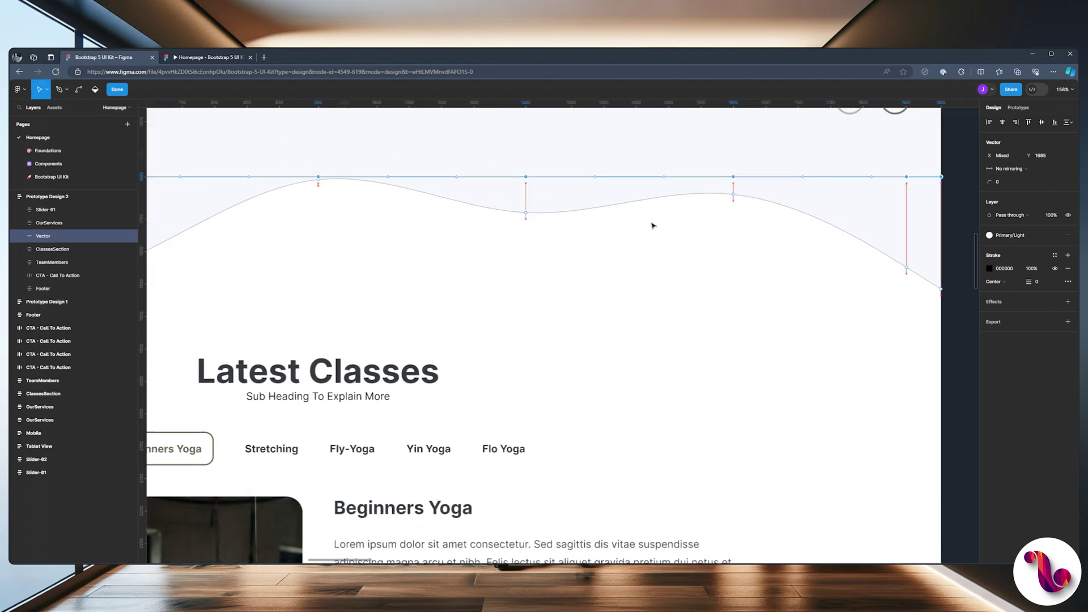
key(Down)
key(Down)
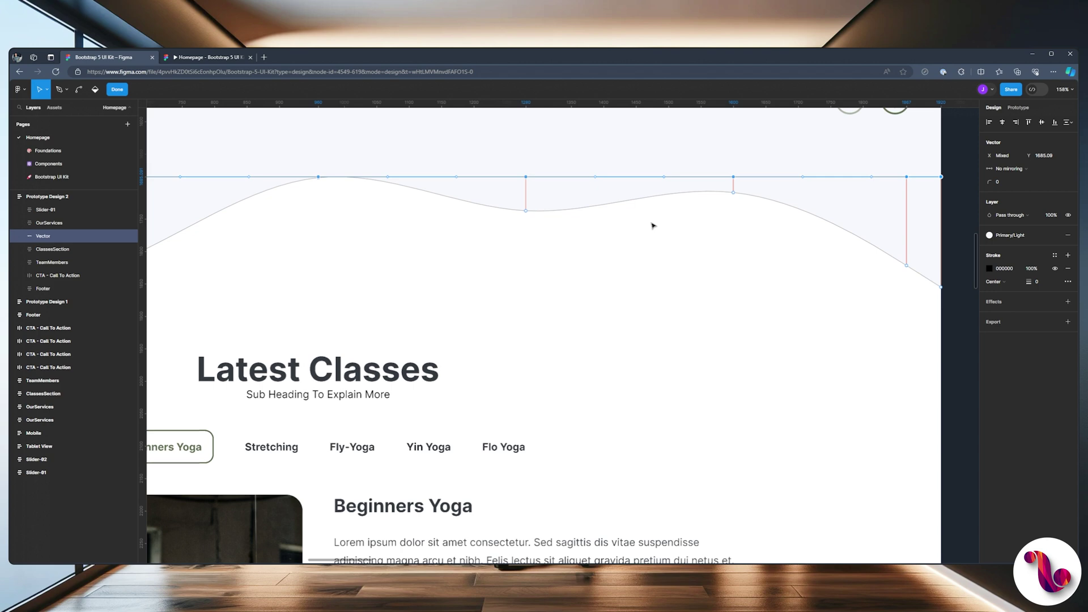
click(652, 225)
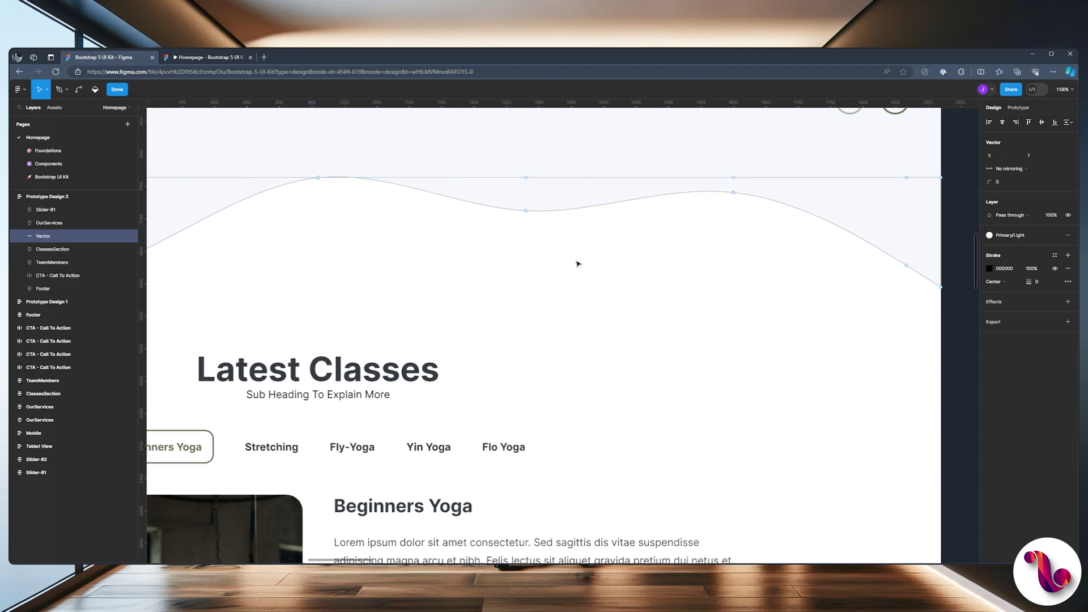
Compare the trimmed wave divider in the prototype preview with its top row of vector points in the editor.
click(207, 57)
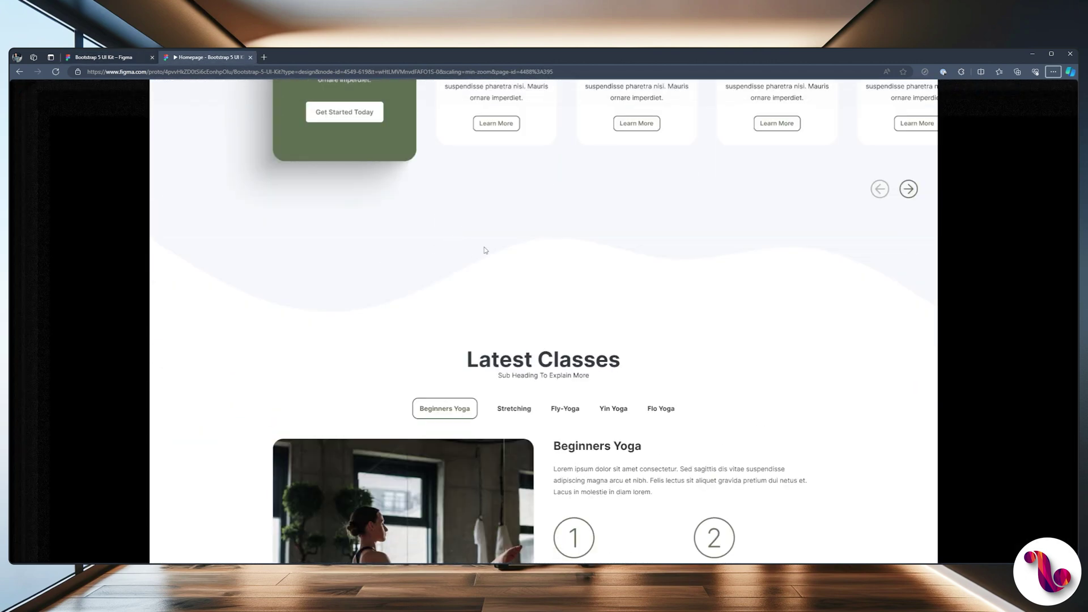
click(105, 57)
scroll(627, 287, up, 1)
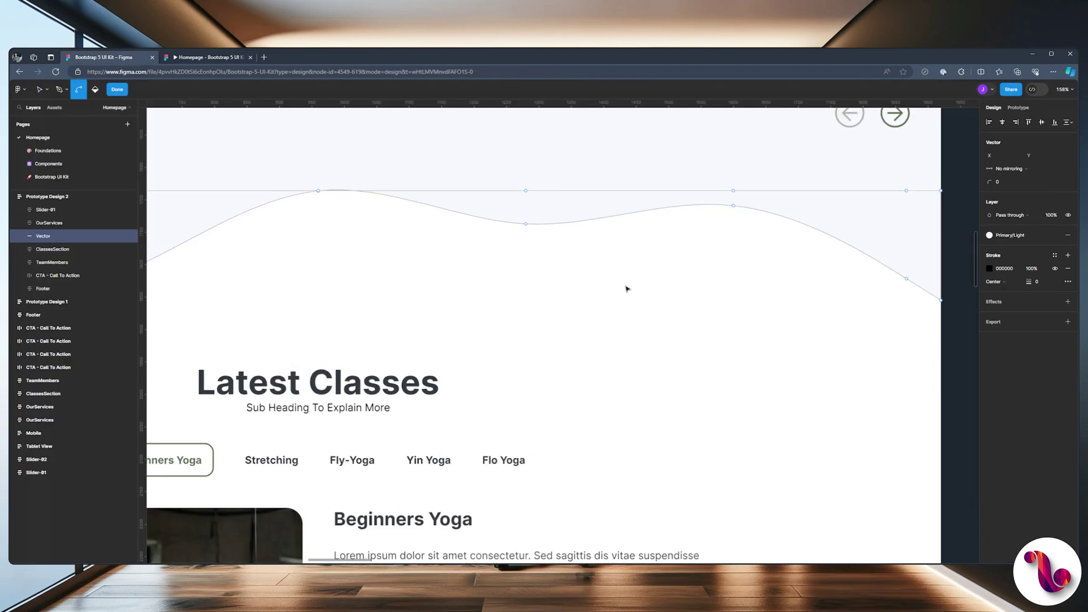
scroll(626, 288, down, 2)
key(ctrl+a)
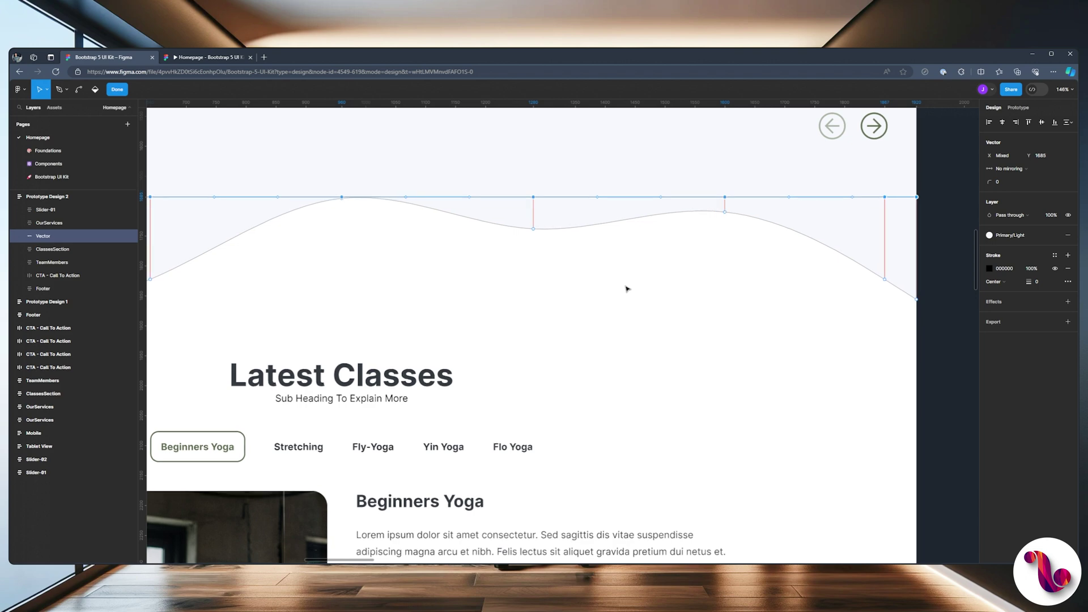
click(371, 170)
key(ctrl+Tab)
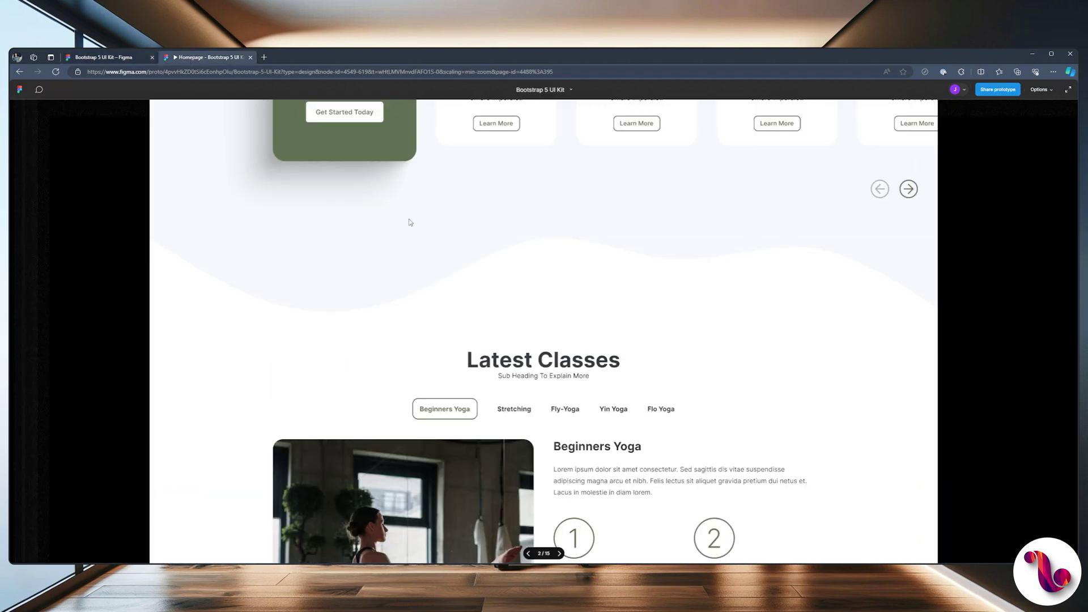
Finish editing the wave's vector points in the editor and review the Our Services to Latest Classes transition in the prototype preview.
click(123, 55)
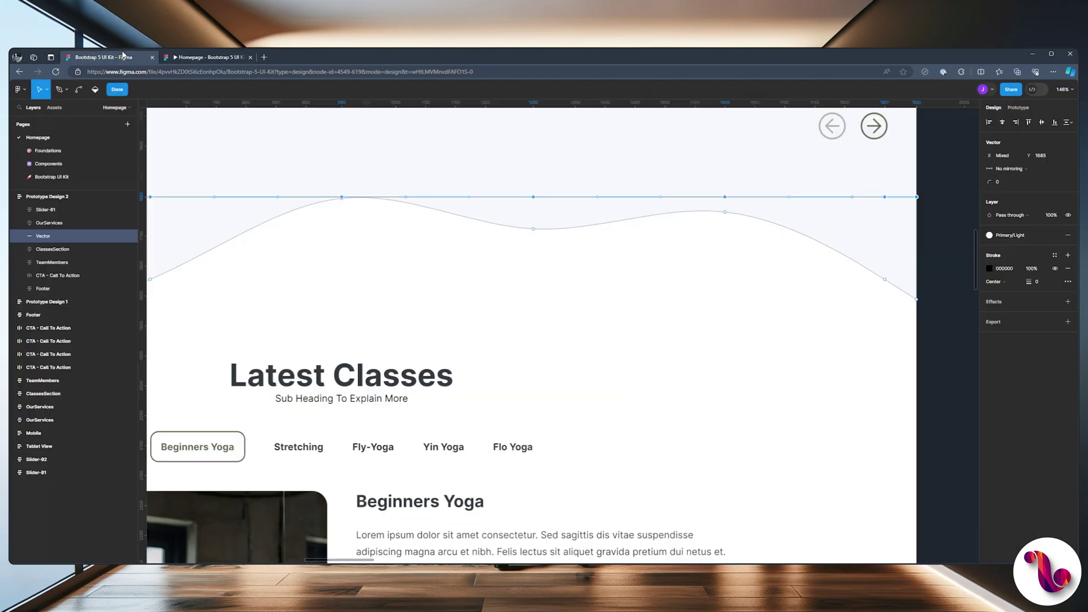
scroll(615, 328, down, 1)
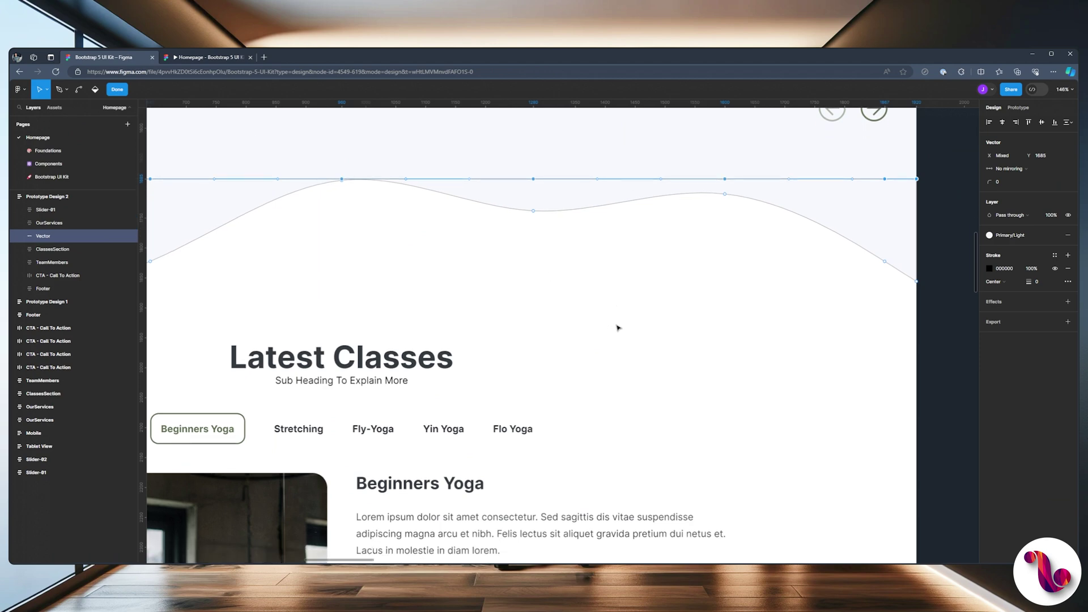
scroll(618, 328, down, 1)
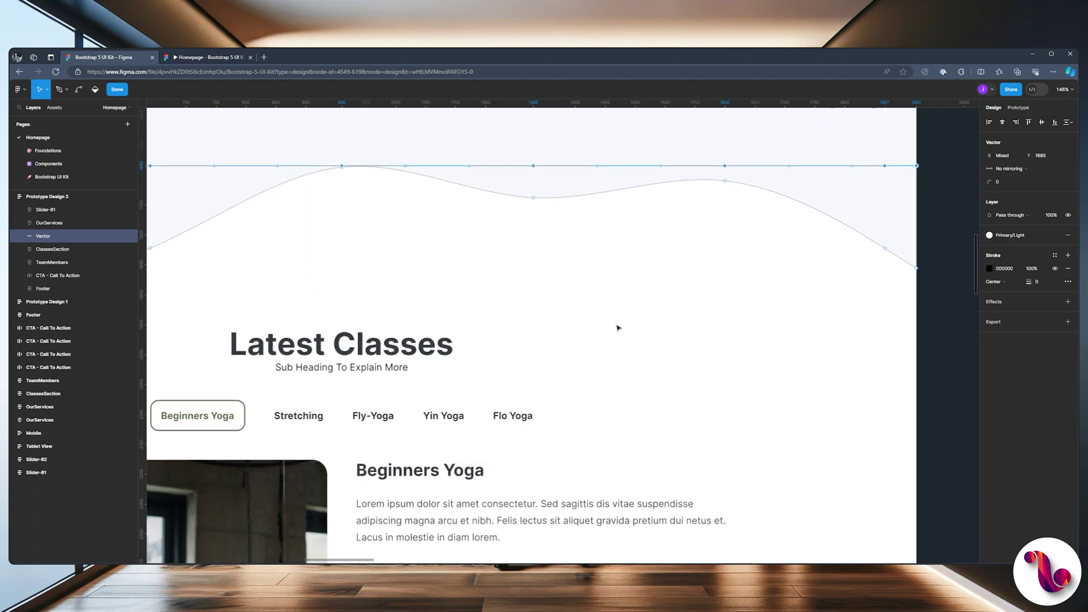
scroll(618, 328, down, 5)
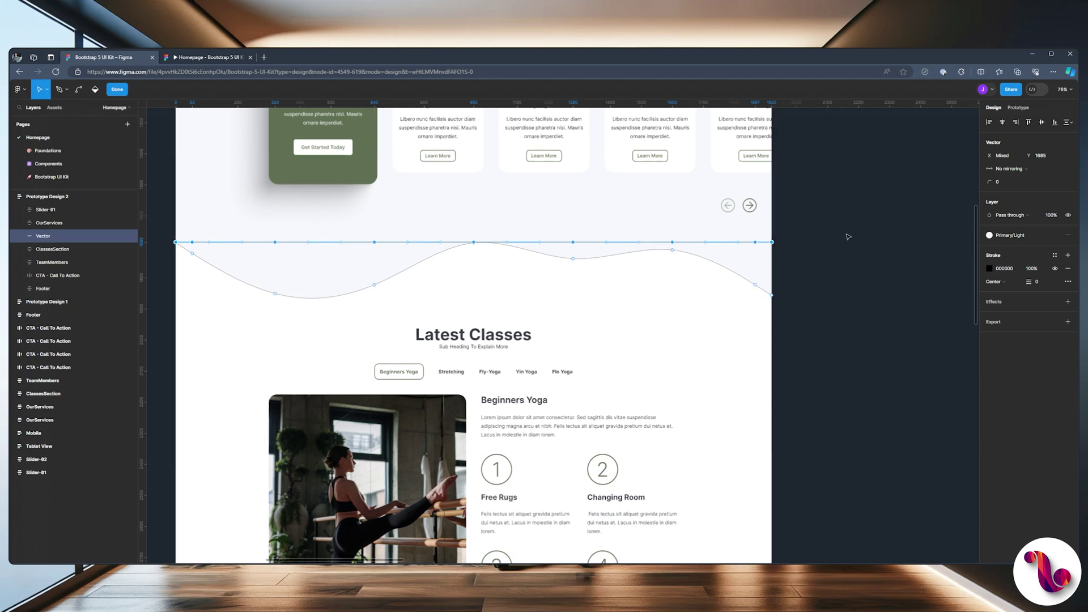
key(Escape)
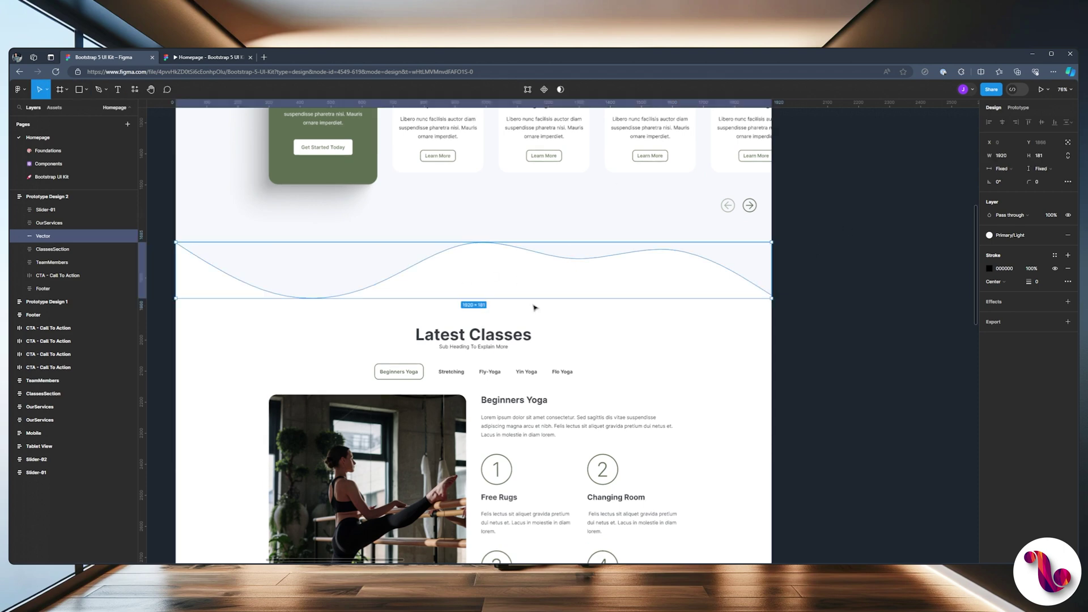
click(207, 57)
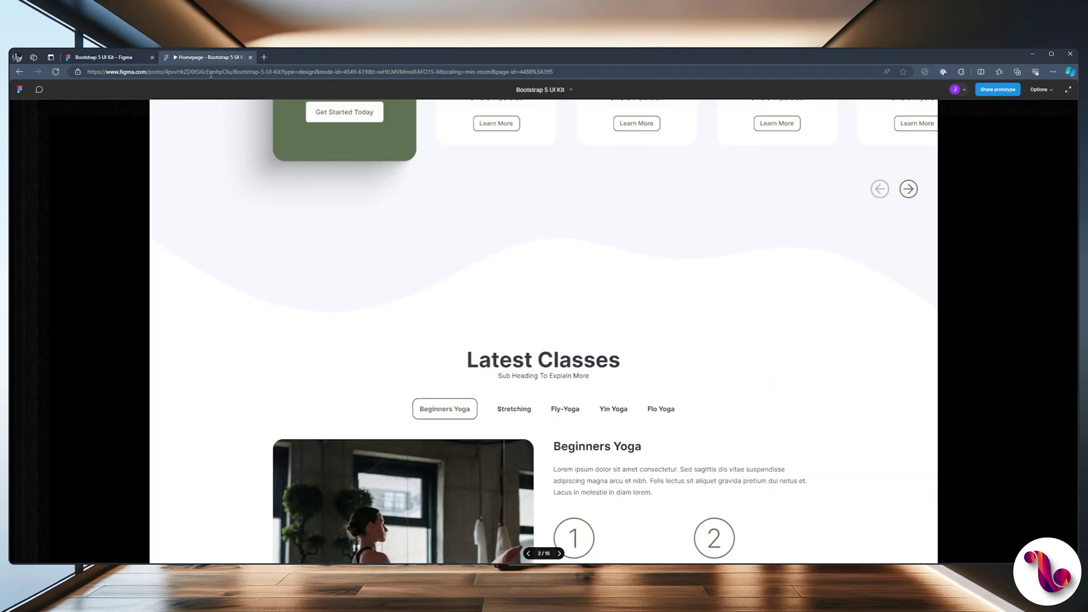
scroll(512, 330, up, 6)
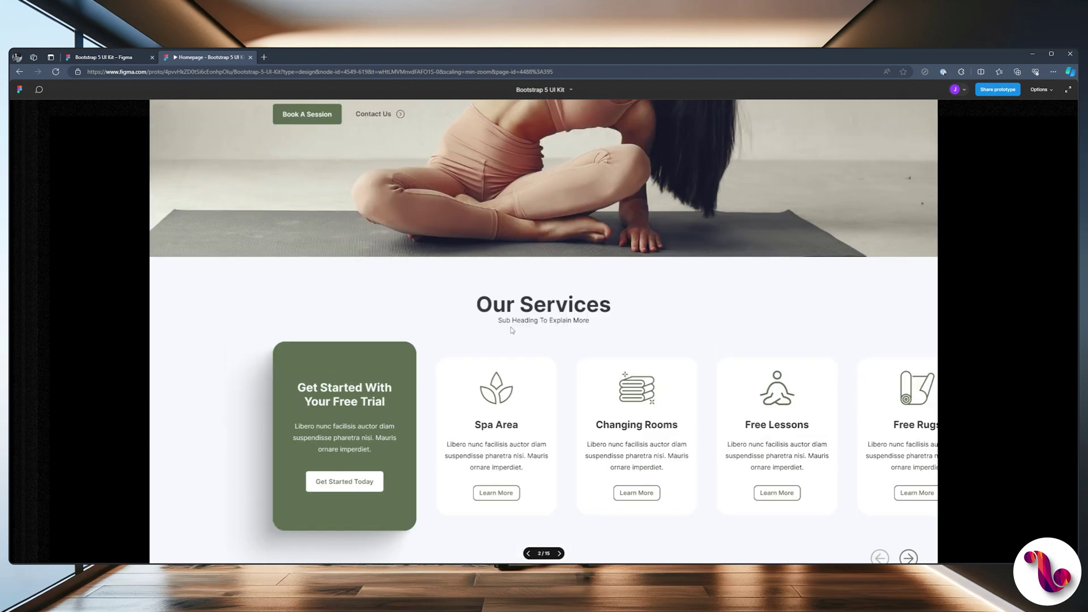
scroll(512, 330, down, 5)
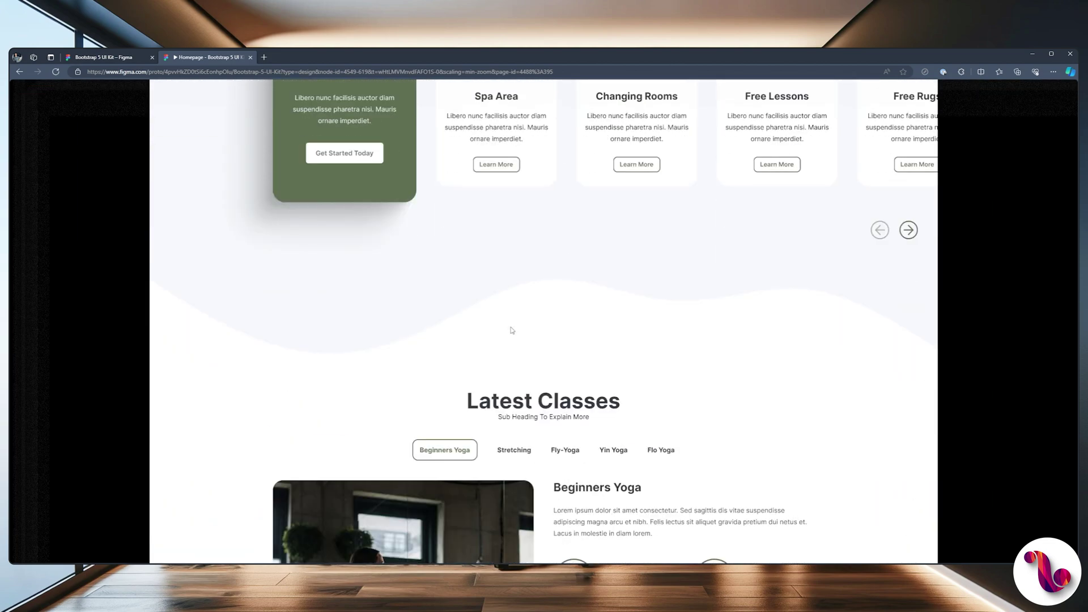
scroll(512, 330, down, 1)
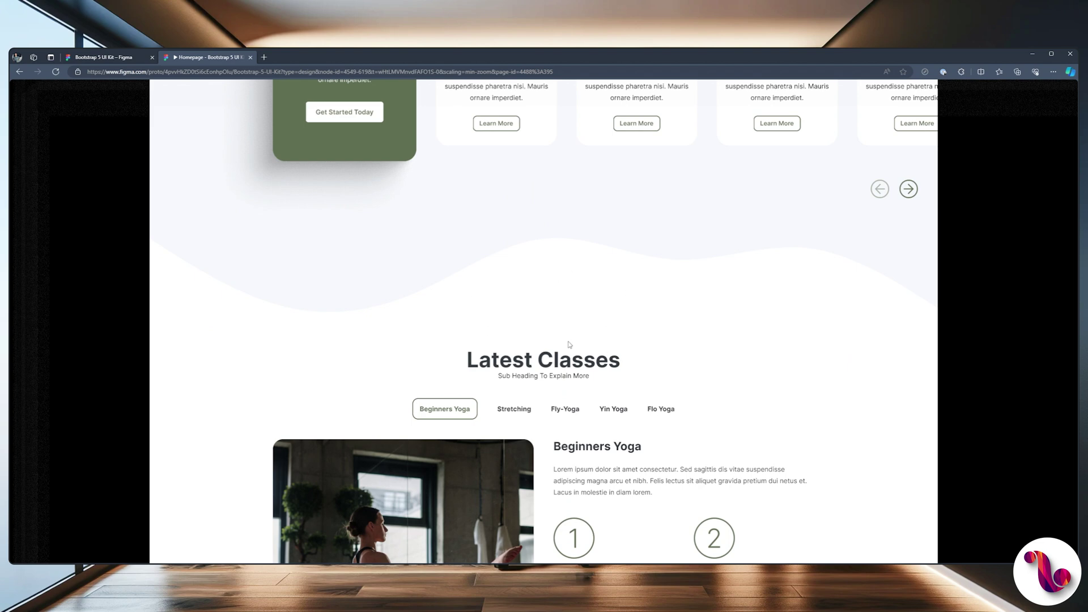
Set only the top padding of the Latest Classes section to 48 and check the spacing below the wave in the prototype preview.
click(110, 58)
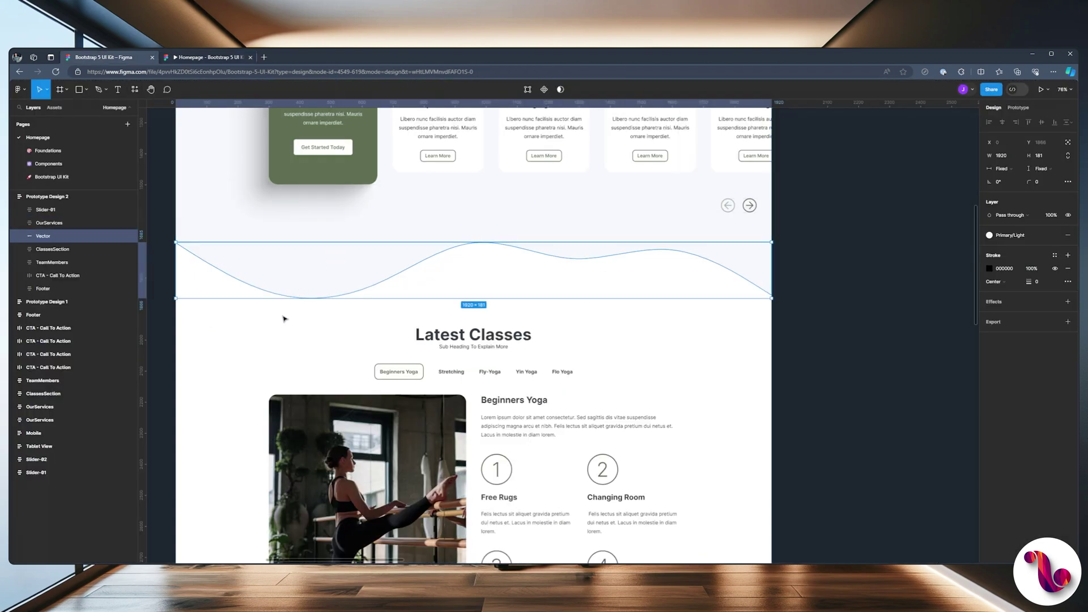
click(459, 332)
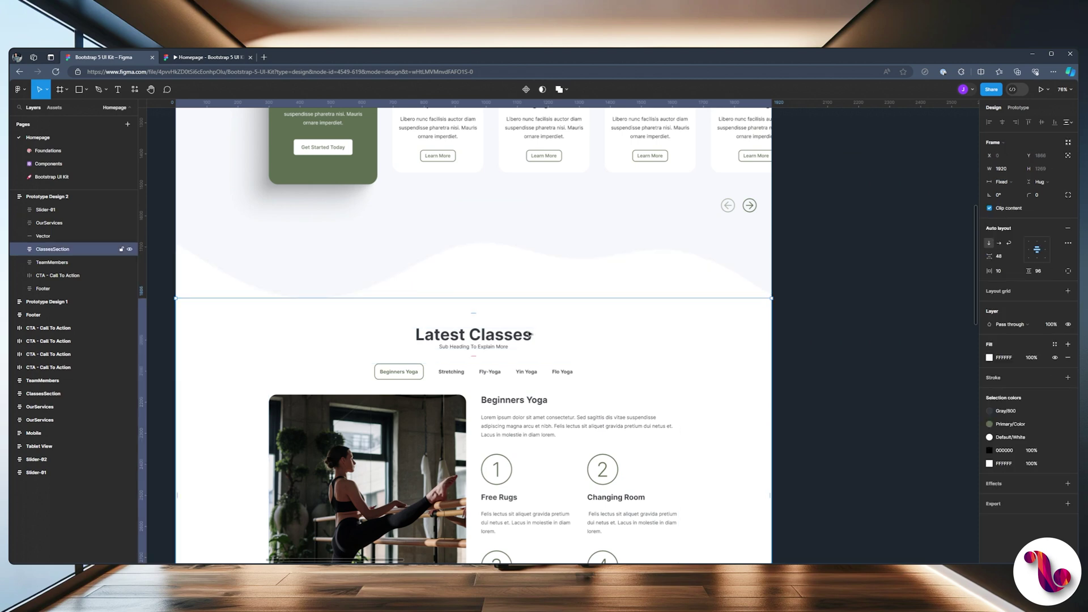
click(1068, 271)
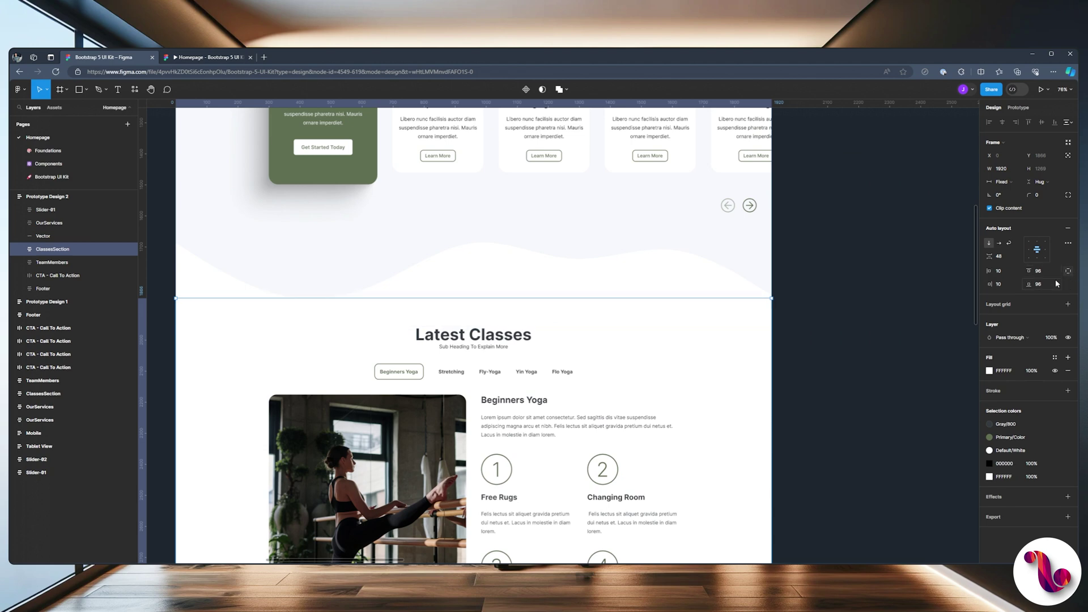
click(1048, 271)
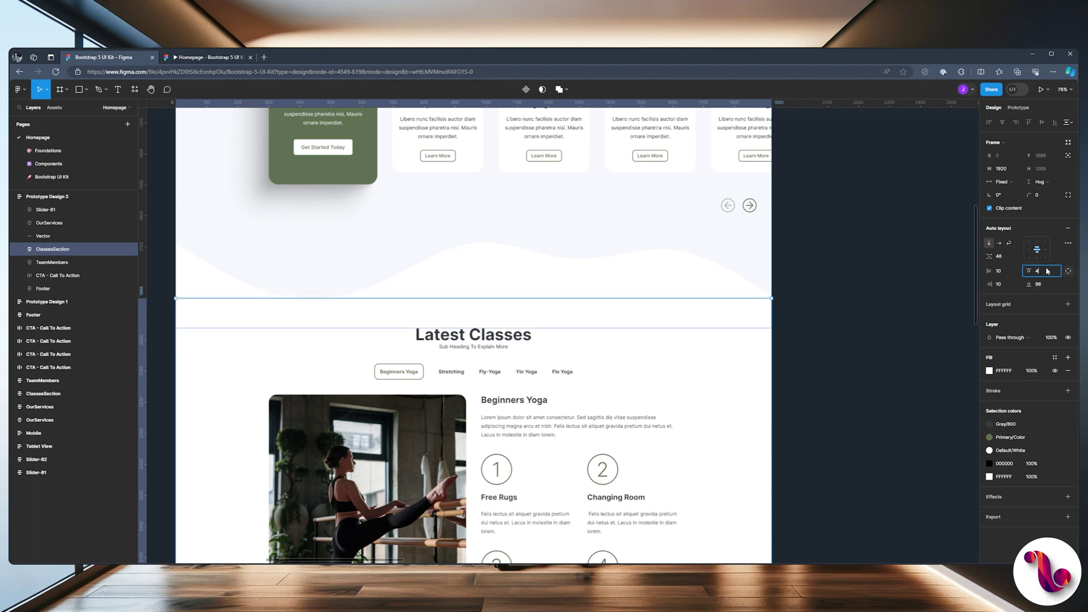
text(48)
key(Return)
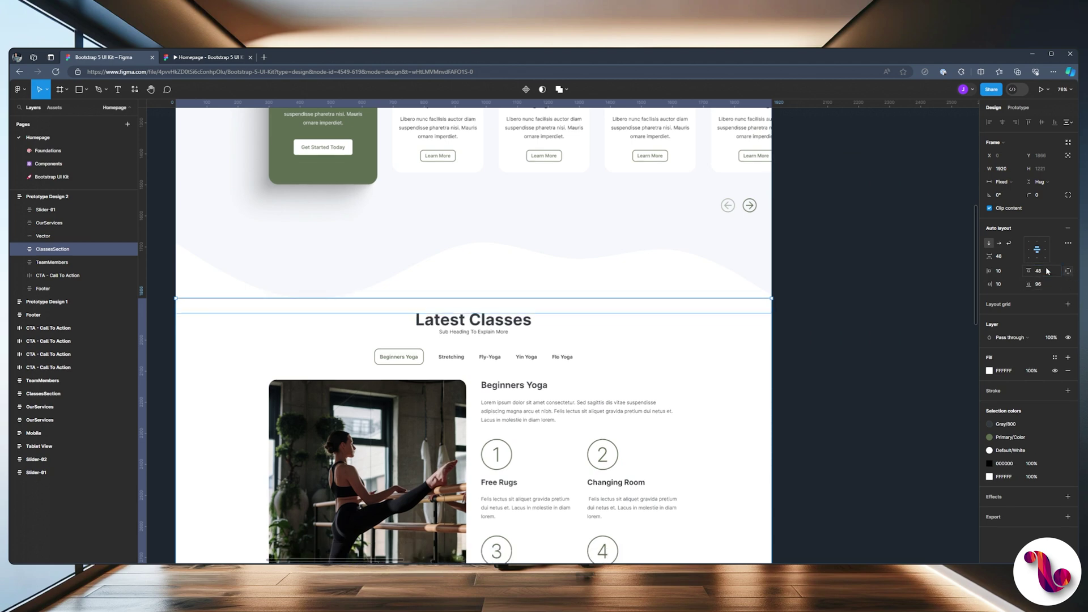
click(215, 62)
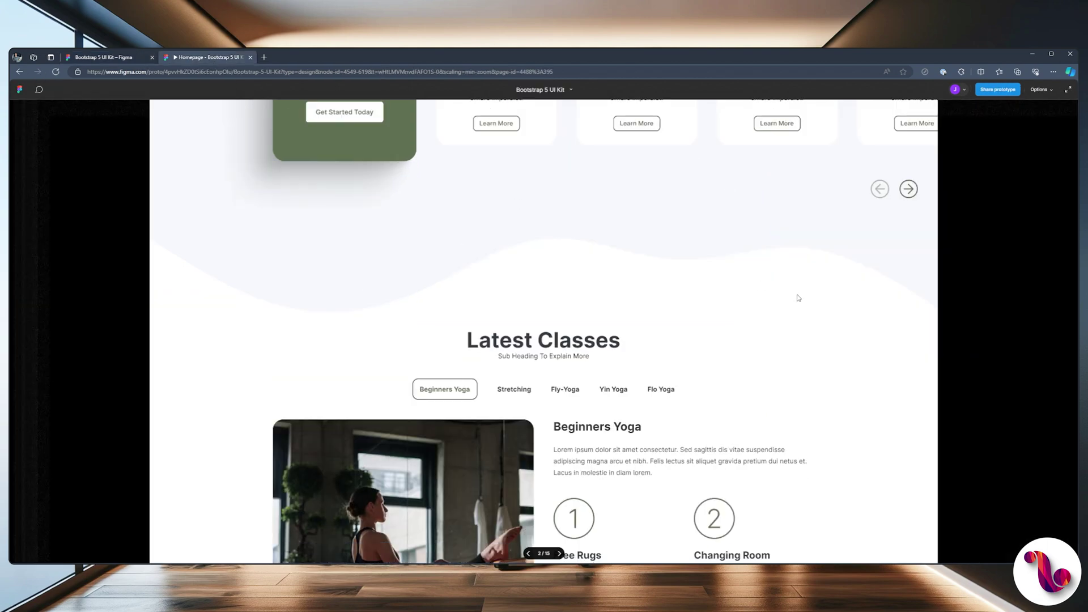
scroll(674, 306, up, 1)
scroll(675, 306, up, 2)
scroll(676, 301, down, 2)
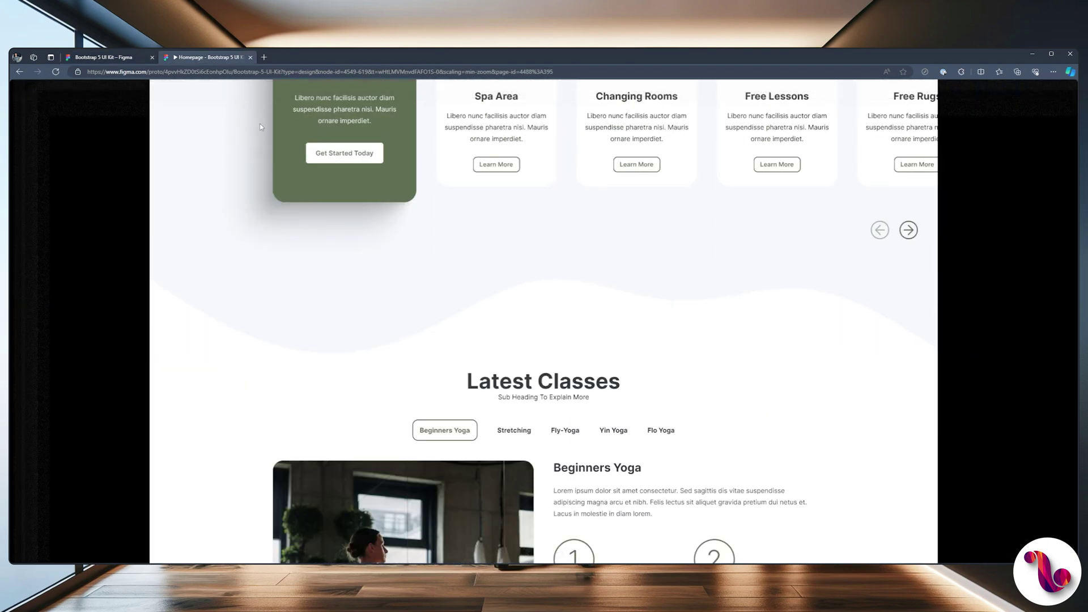
Set only the bottom padding of the Our Services section to 48 and check the spacing above the wave in the prototype preview.
click(103, 57)
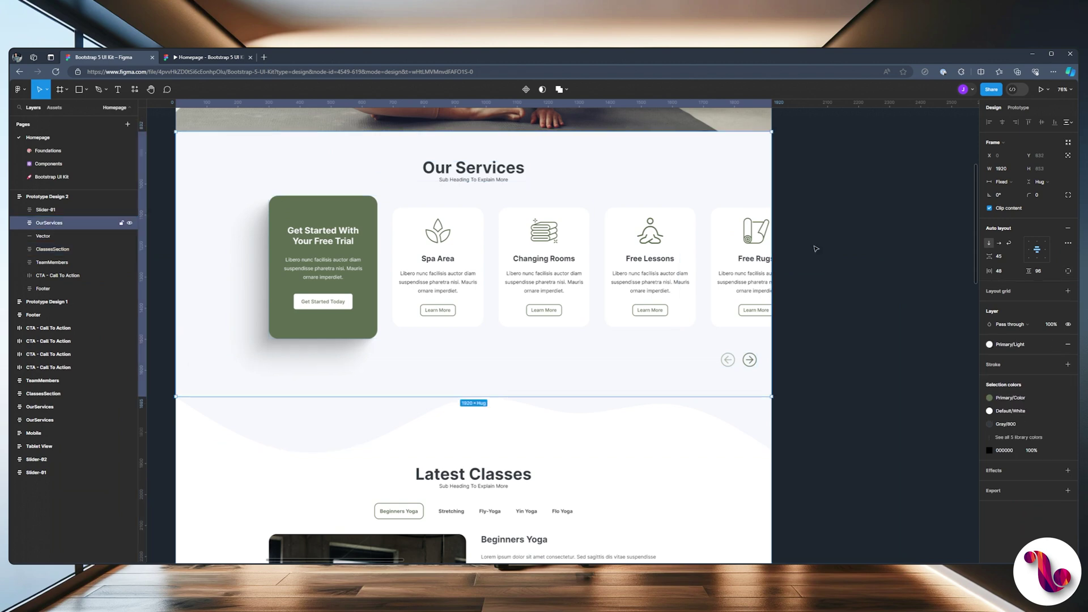
click(1047, 272)
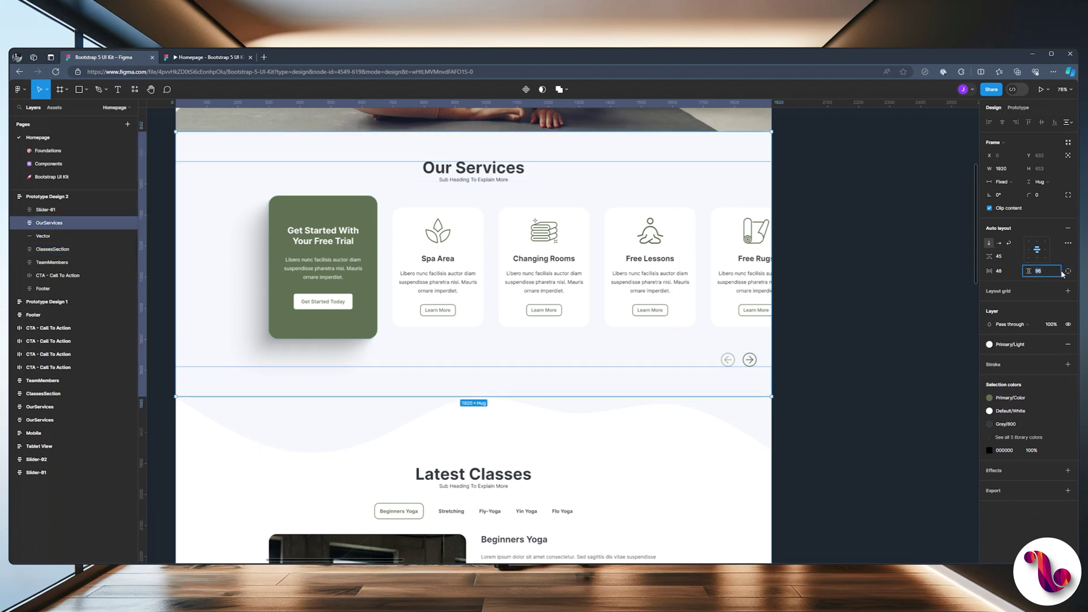
click(1068, 271)
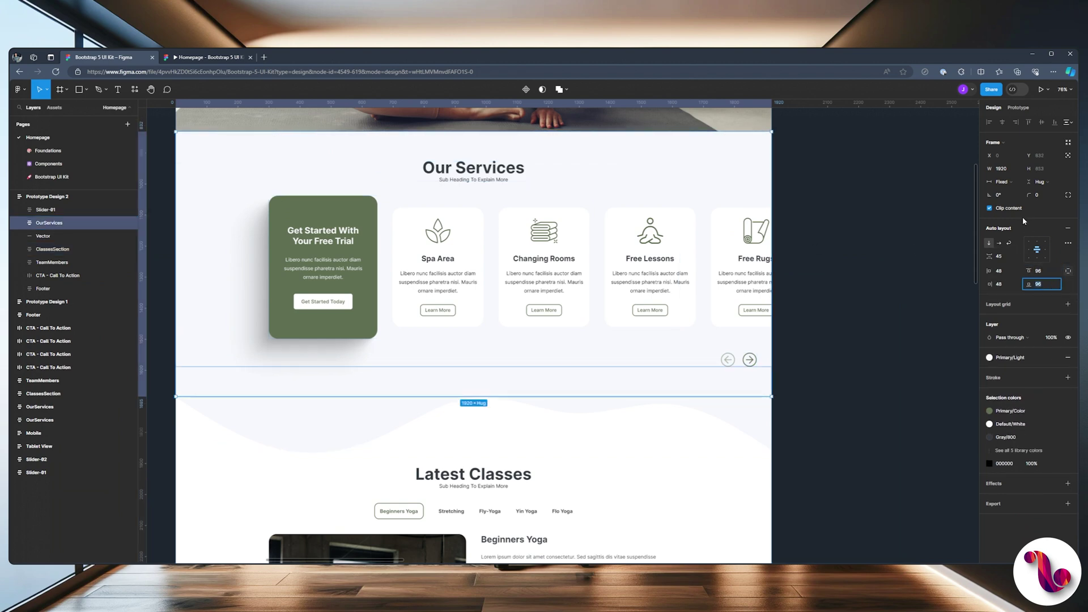
text(48)
key(Return)
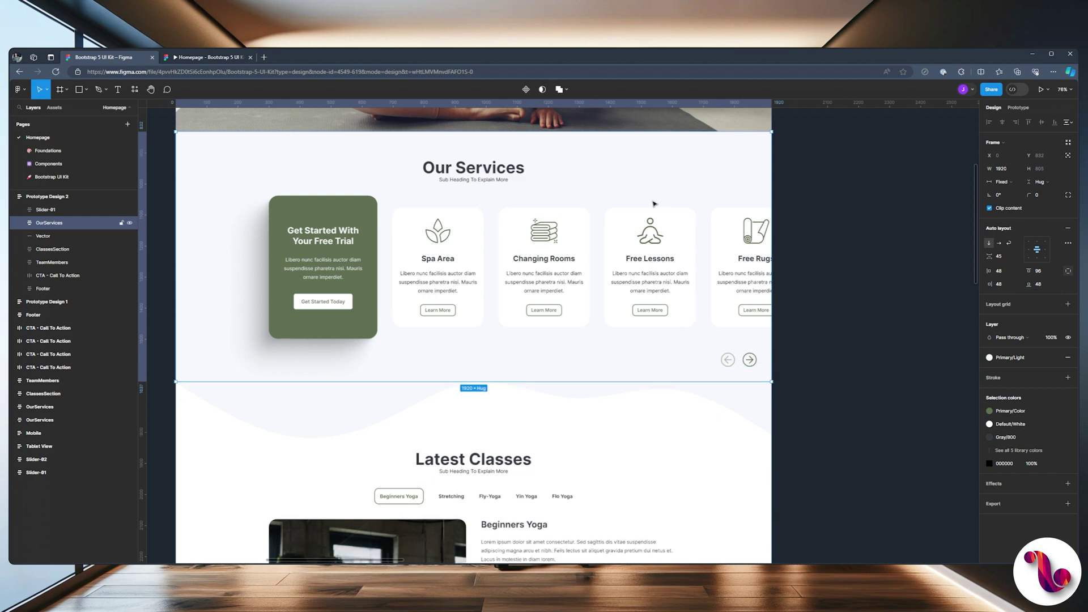
click(200, 58)
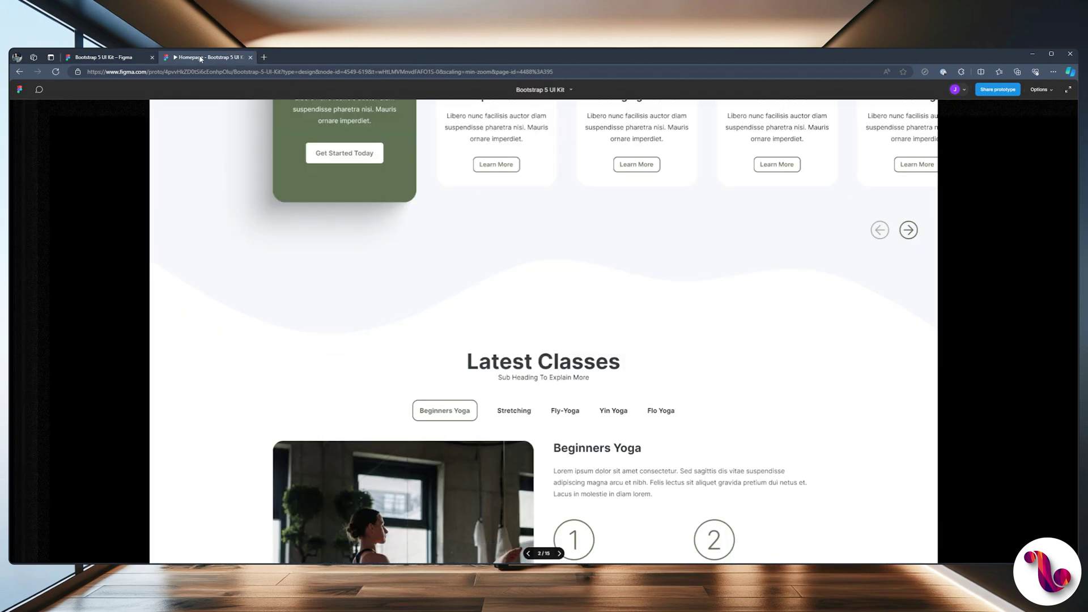
scroll(484, 283, up, 3)
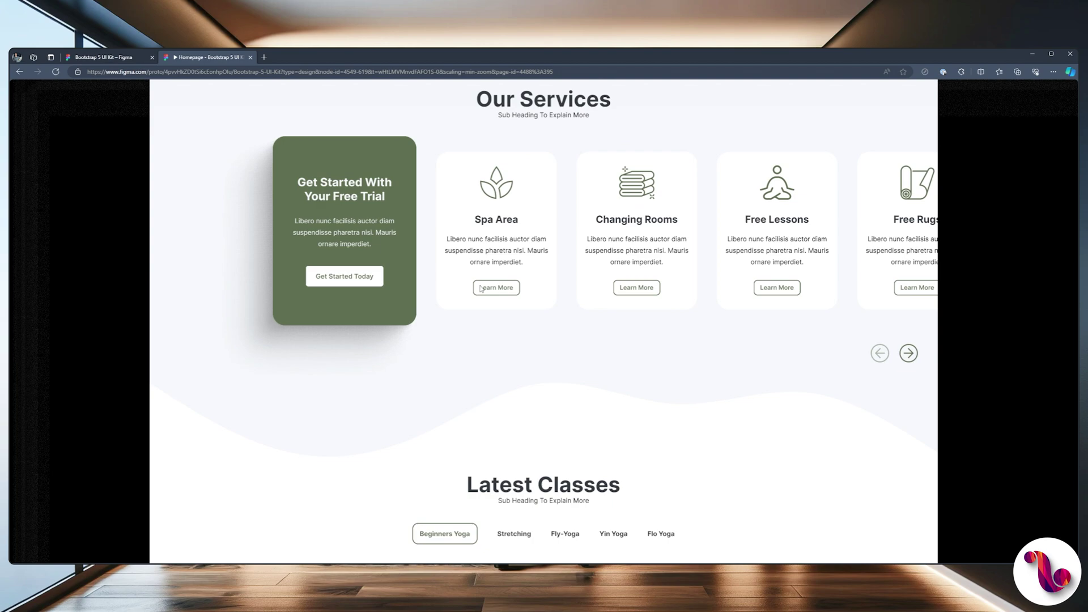
scroll(480, 289, down, 2)
scroll(480, 289, up, 1)
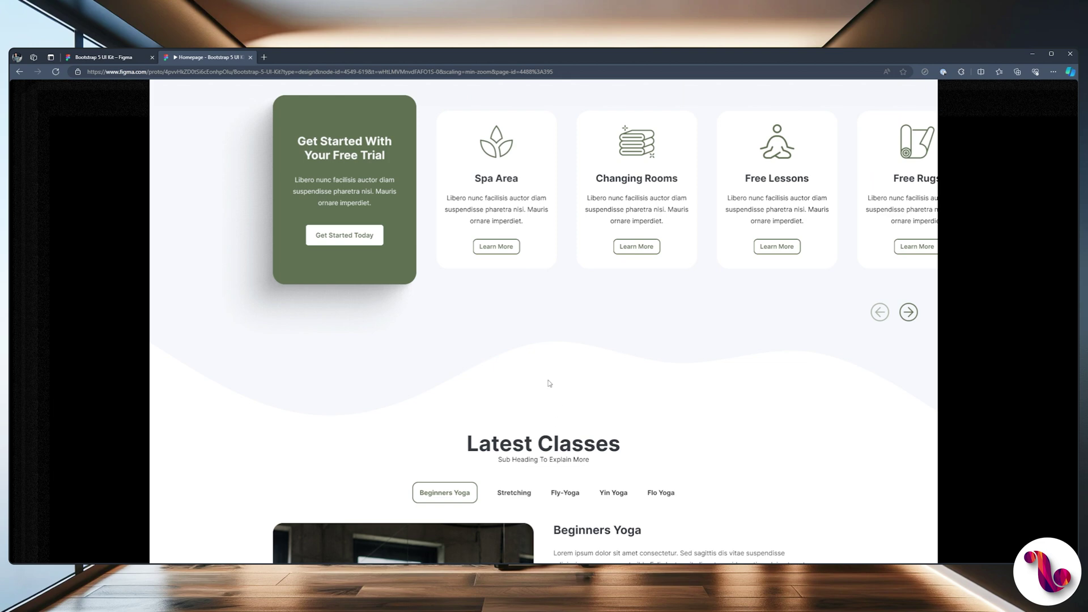
Set the Latest Classes section's top padding to 0 and review the page from hero to classes in the prototype preview.
click(104, 58)
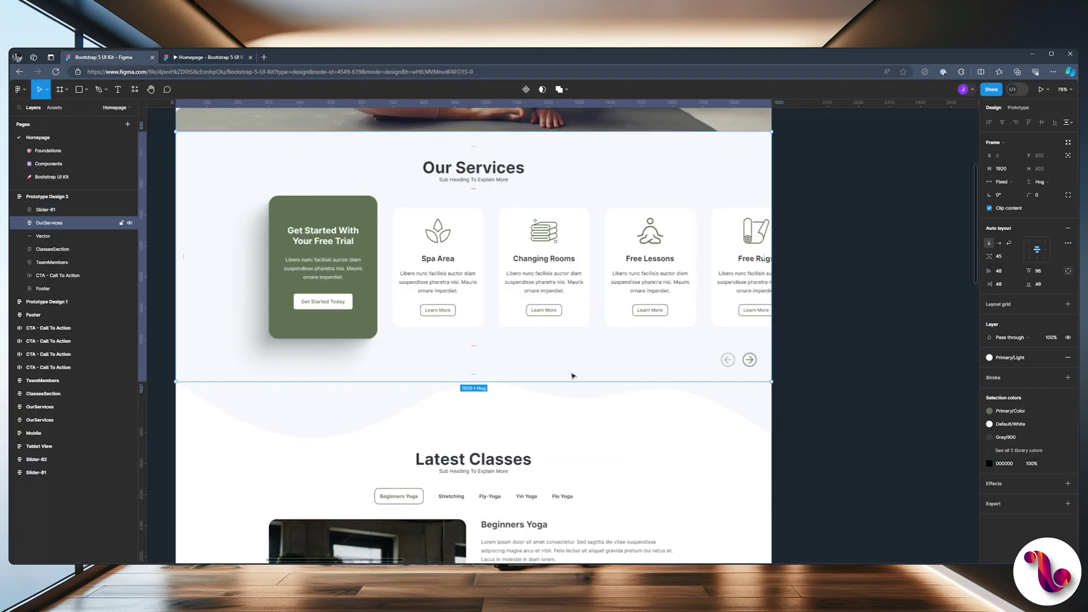
click(523, 441)
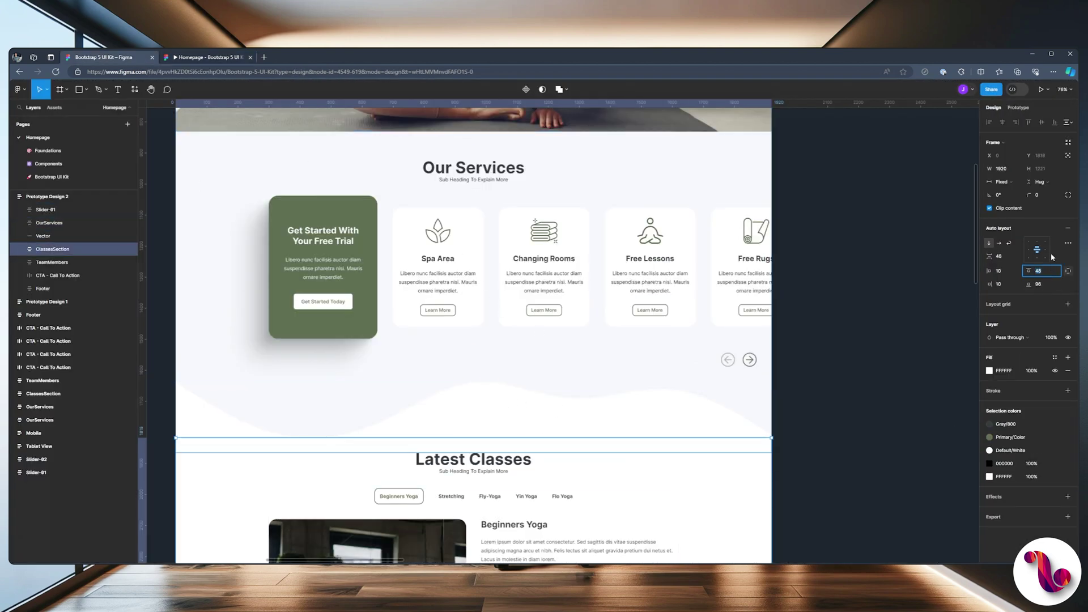
text(0)
key(Return)
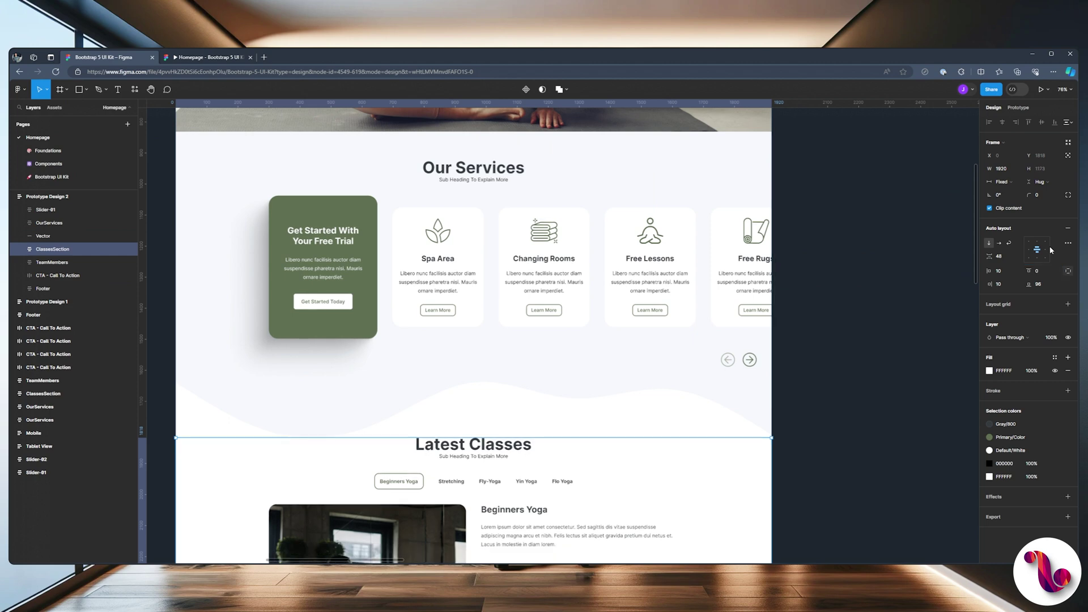
click(215, 57)
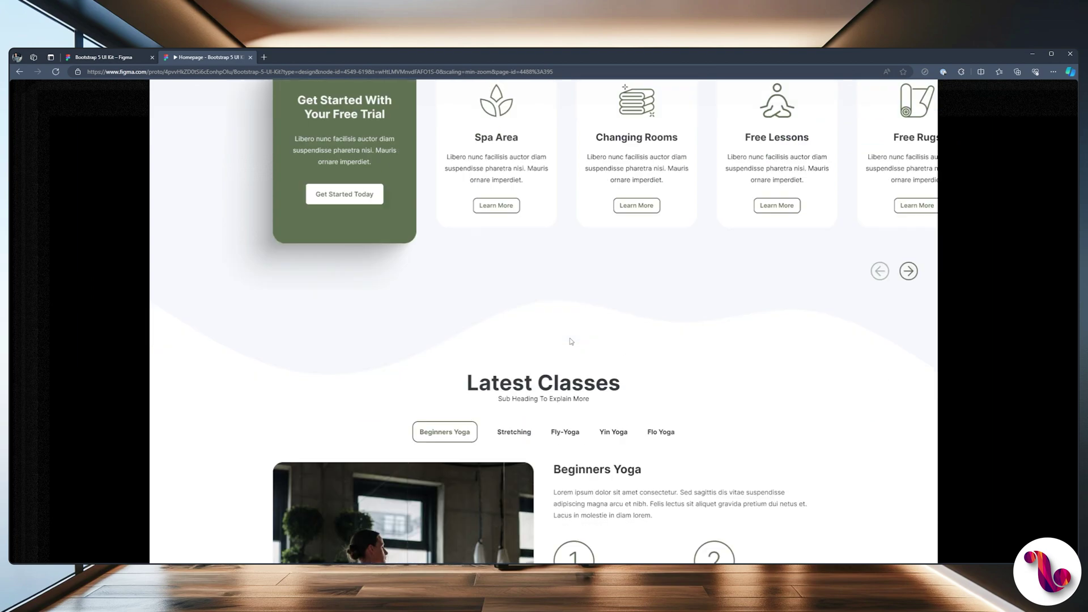
scroll(570, 343, up, 4)
scroll(569, 345, up, 3)
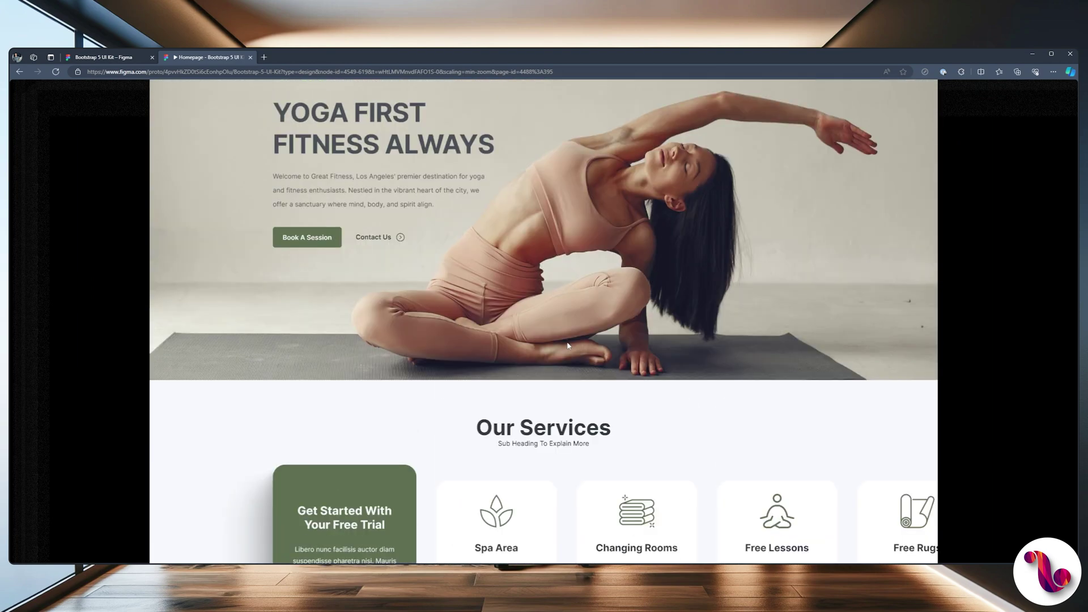
scroll(569, 346, down, 6)
scroll(569, 346, down, 4)
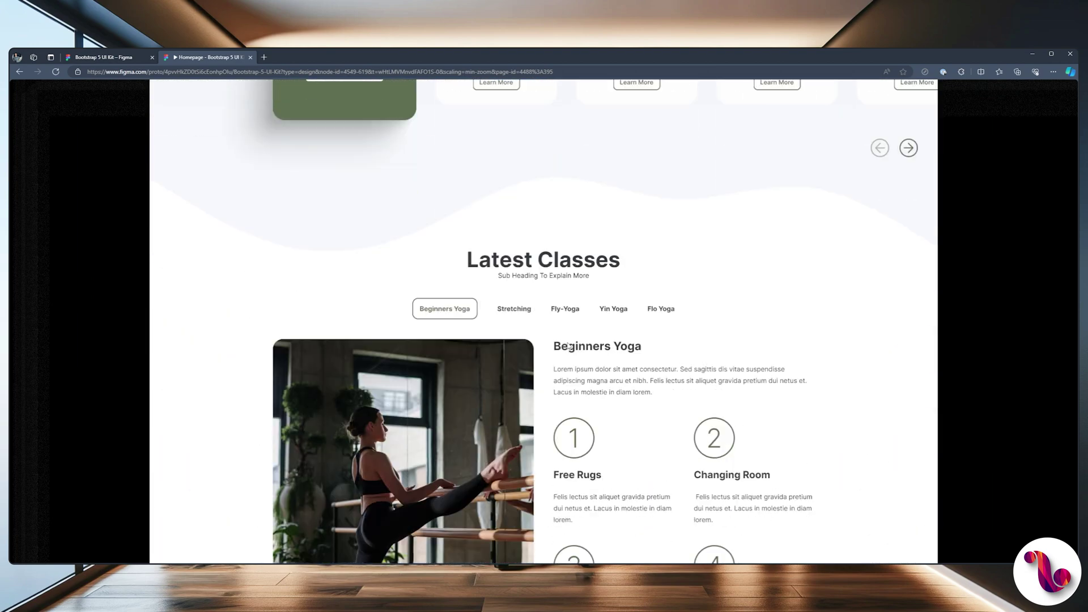
scroll(568, 345, up, 2)
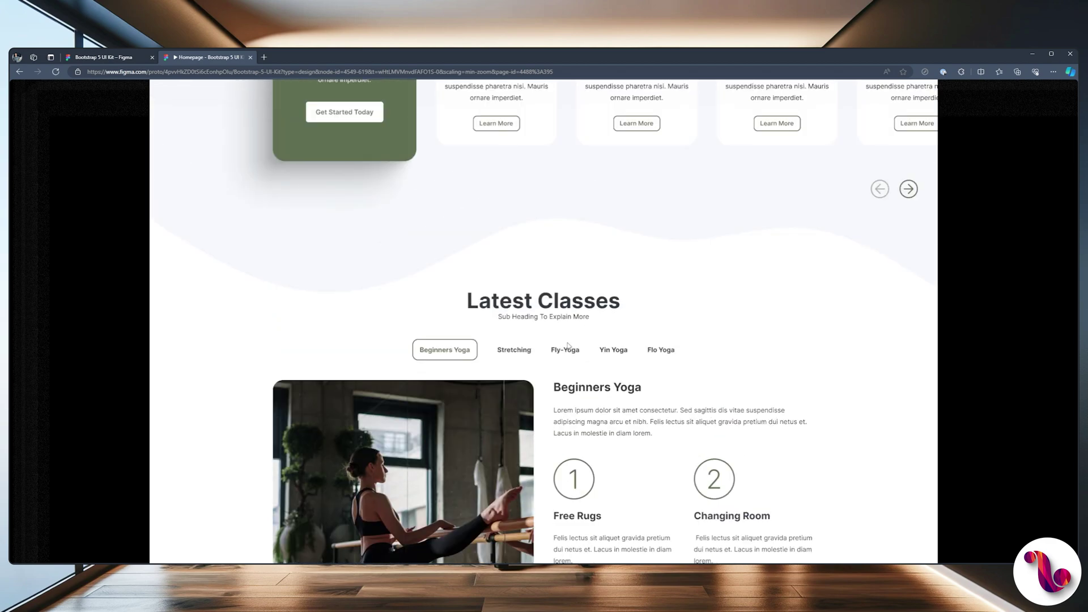
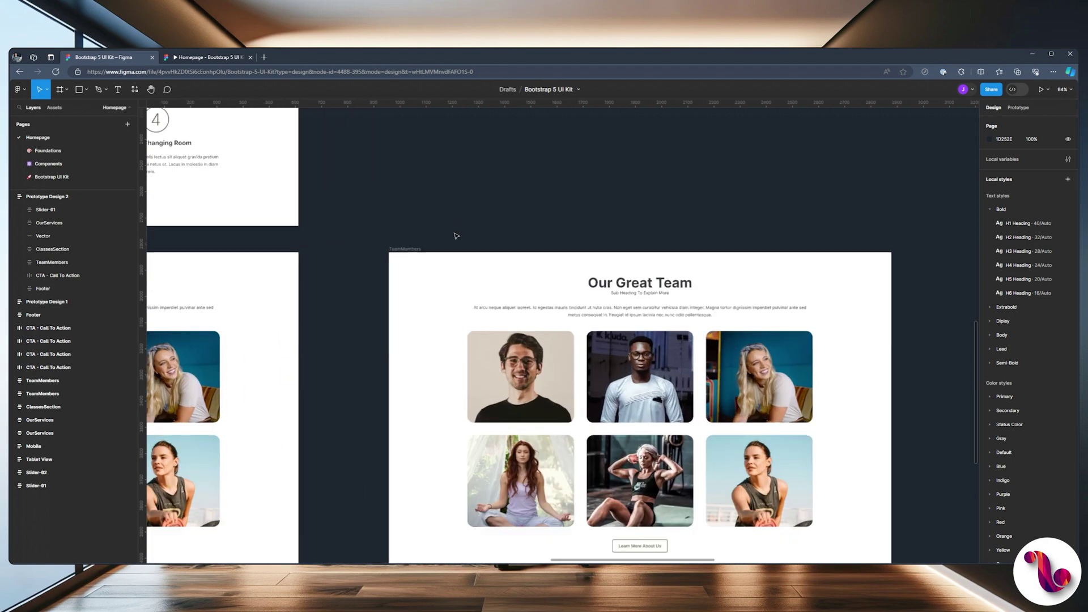
Set the background fill of the standalone Our Great Team section to the Gray/900 color style, trying Gray/700 first.
click(374, 250)
drag(374, 253, 356, 251)
scroll(420, 209, down, 1)
key(Escape)
scroll(514, 267, up, 1)
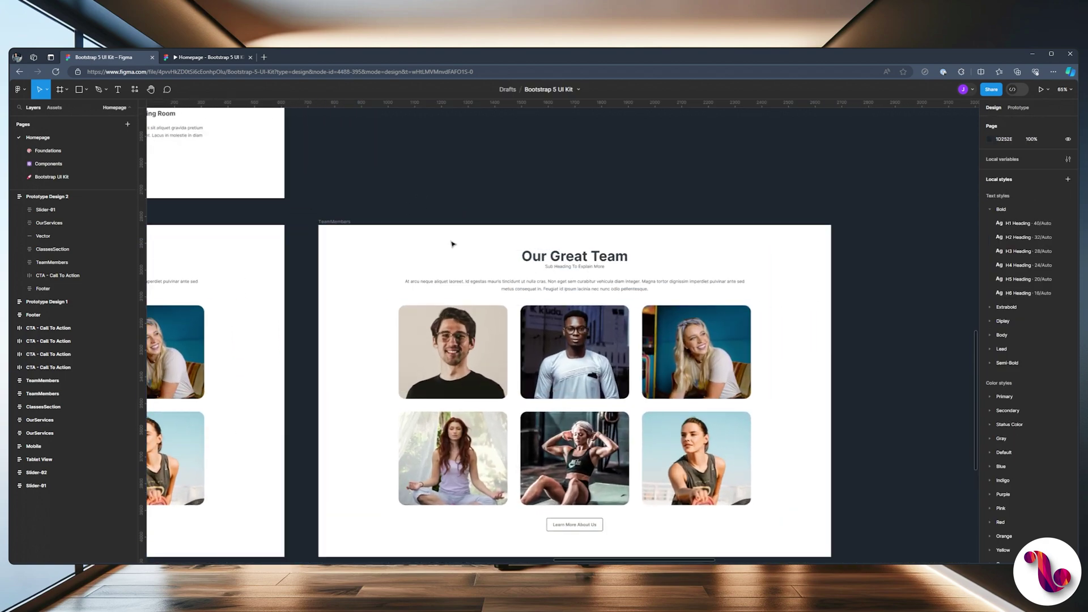
click(368, 227)
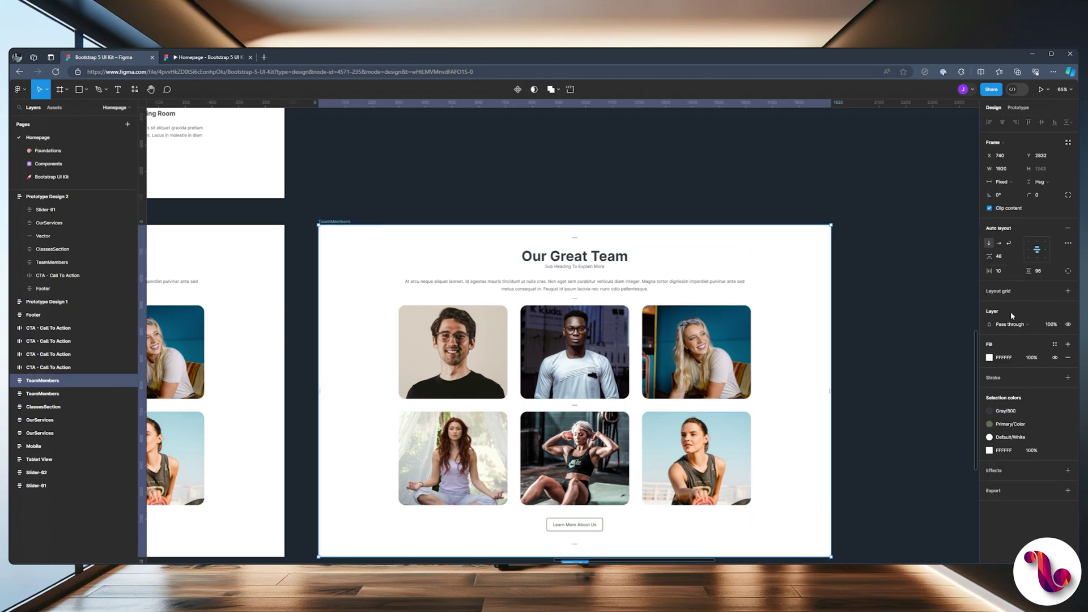
click(1054, 346)
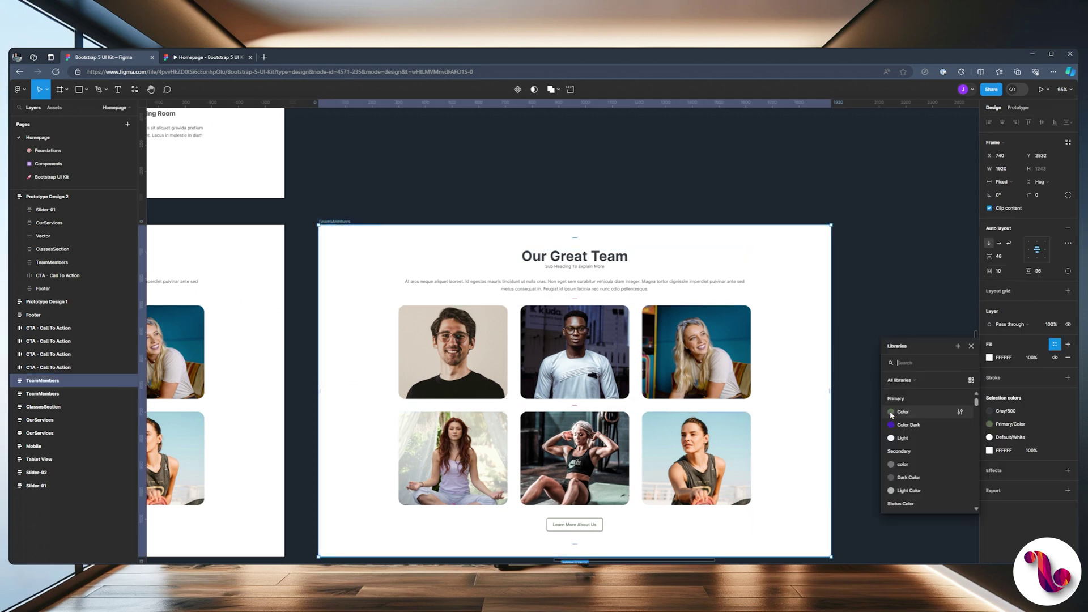
scroll(892, 423, down, 3)
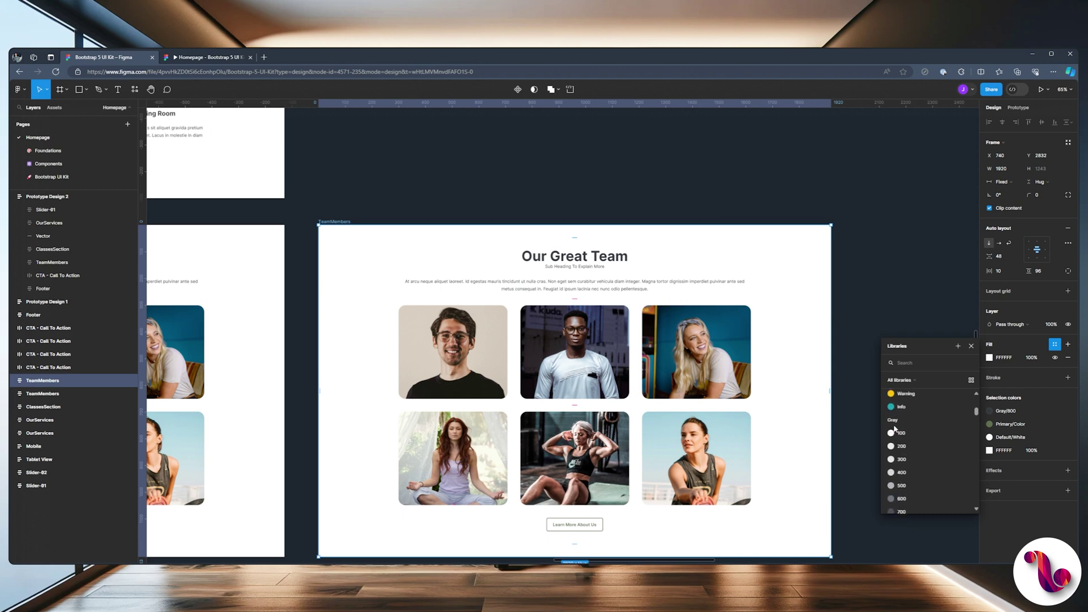
click(901, 436)
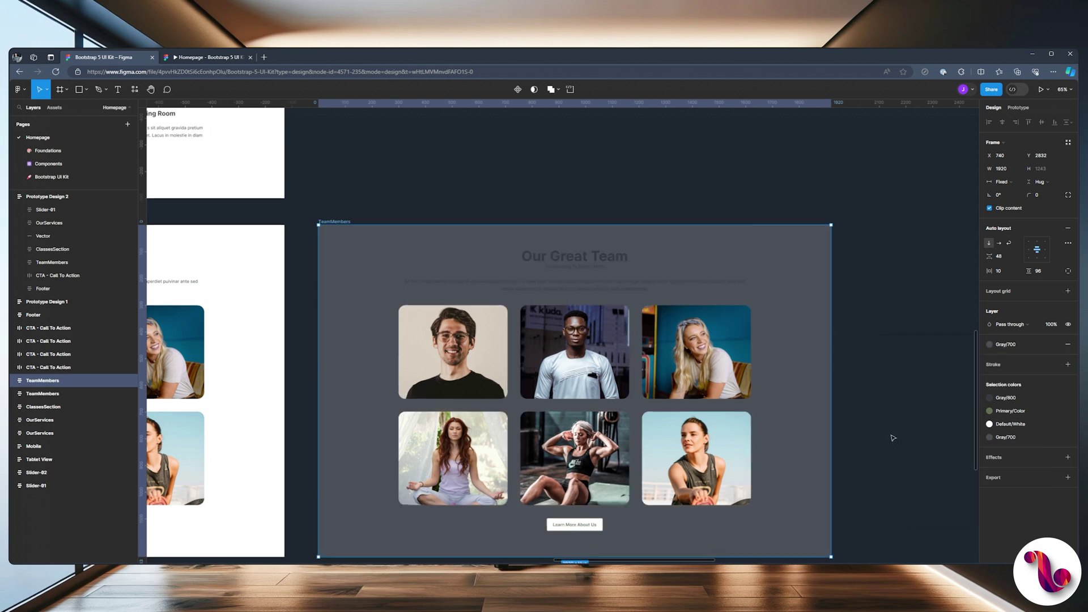
click(990, 345)
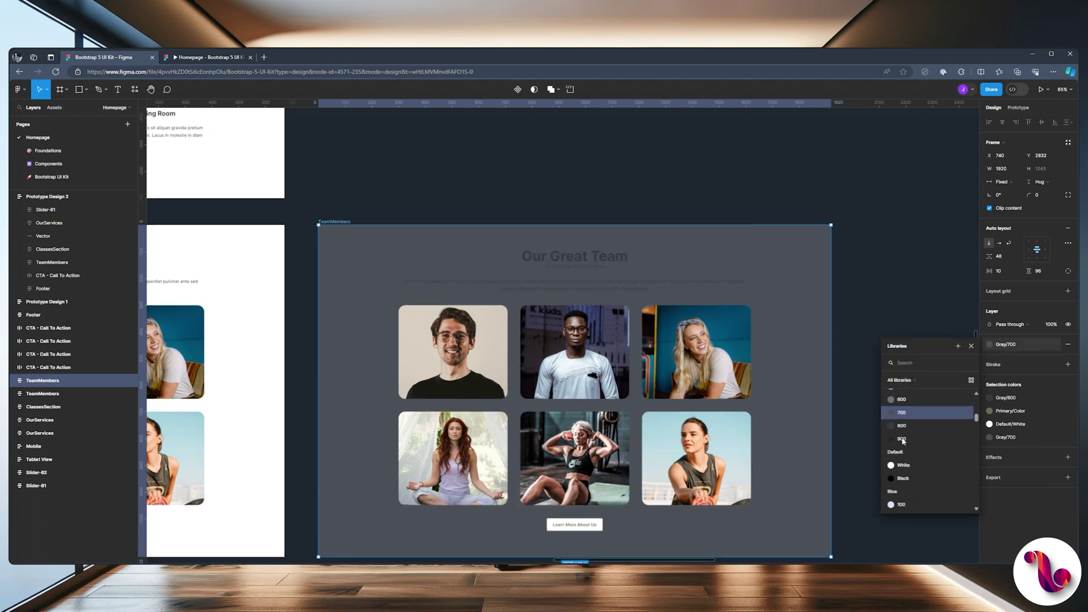
click(893, 434)
click(865, 321)
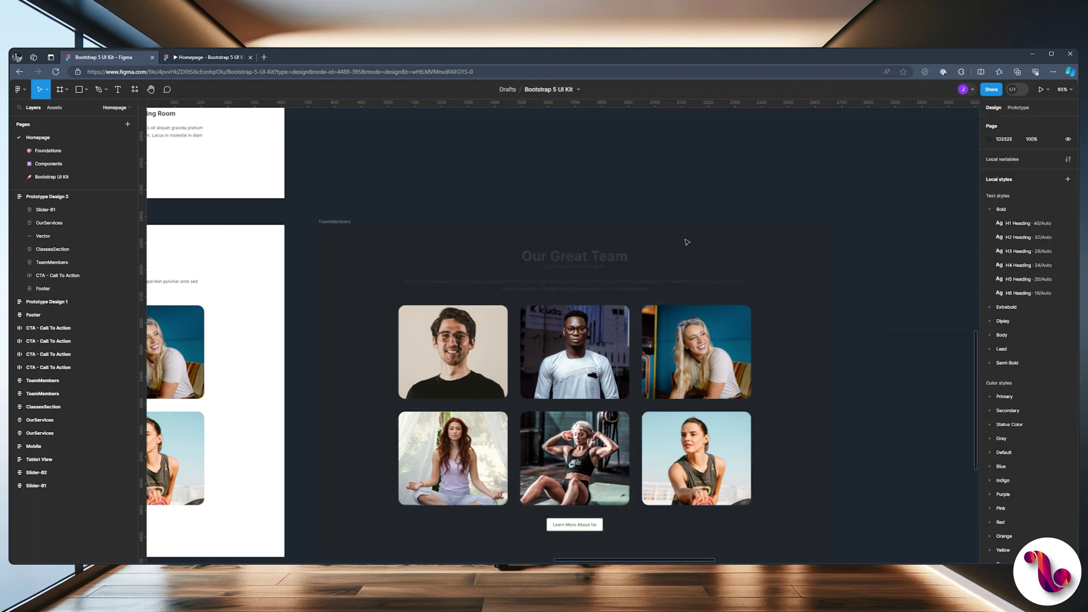
Apply the Default/White color style to the dark team section's heading, subheading and intro paragraph.
scroll(503, 274, up, 3)
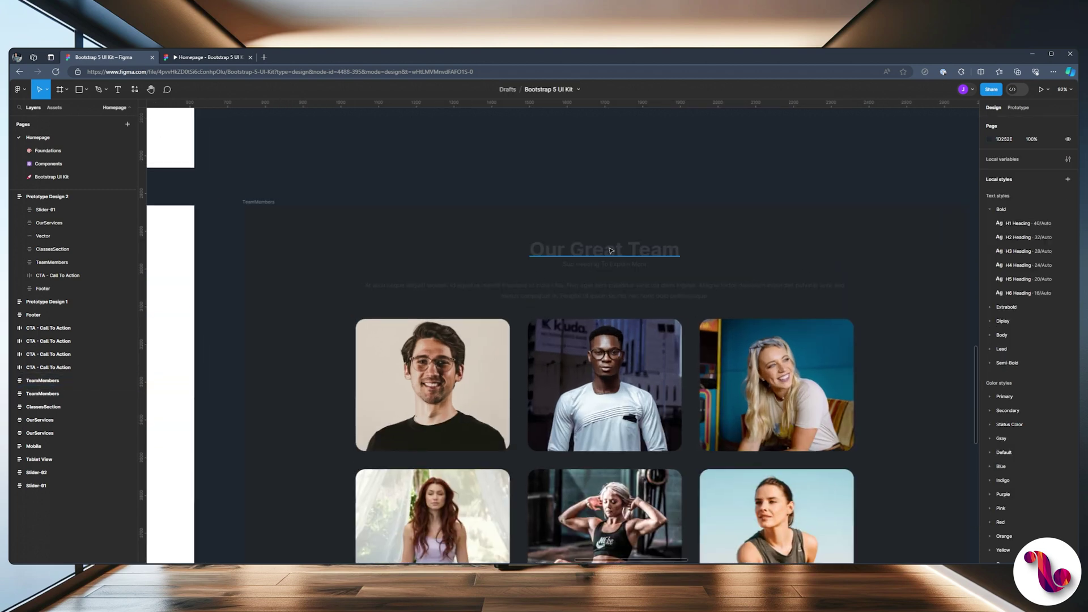
click(611, 250)
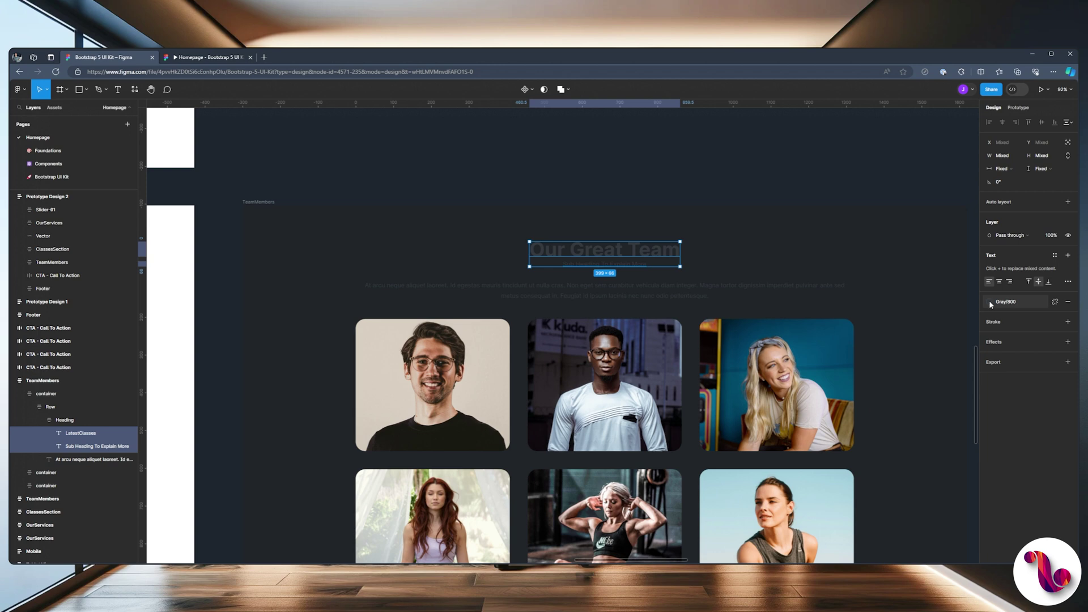
click(990, 302)
click(903, 456)
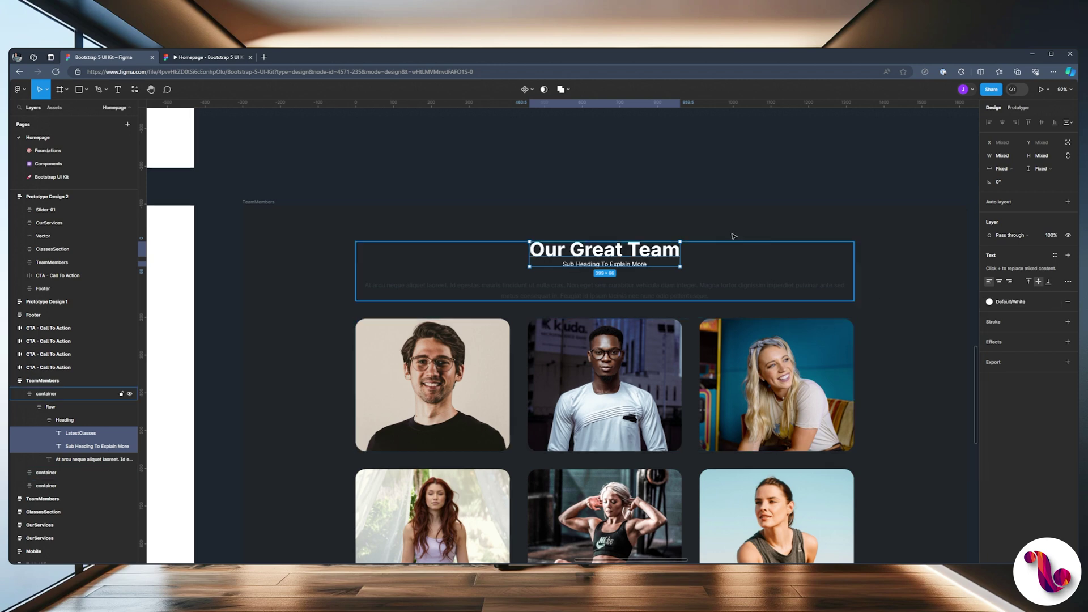
key(Tab)
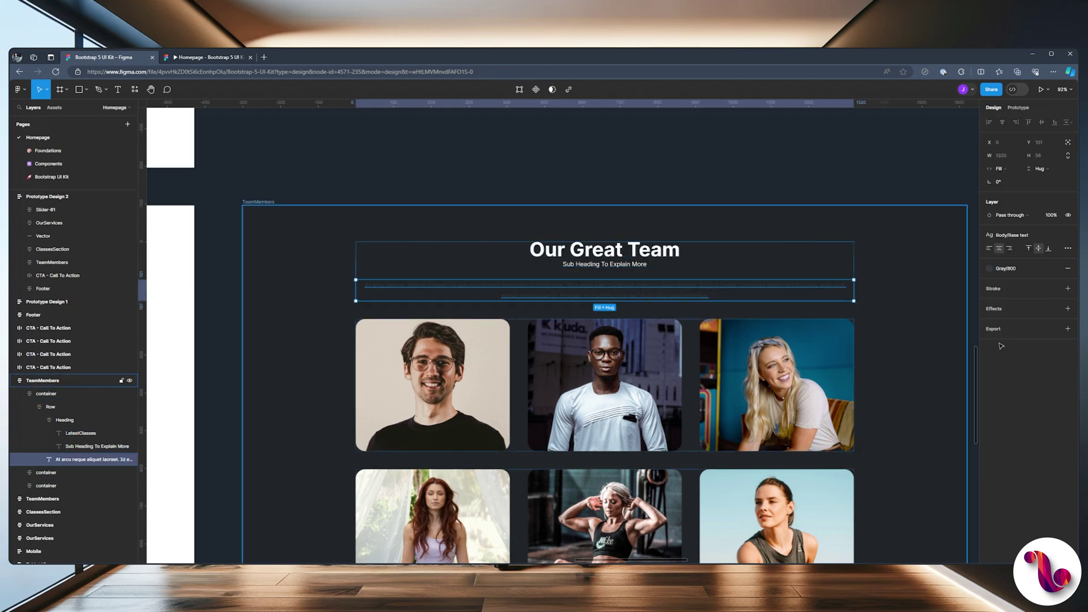
click(990, 268)
click(902, 418)
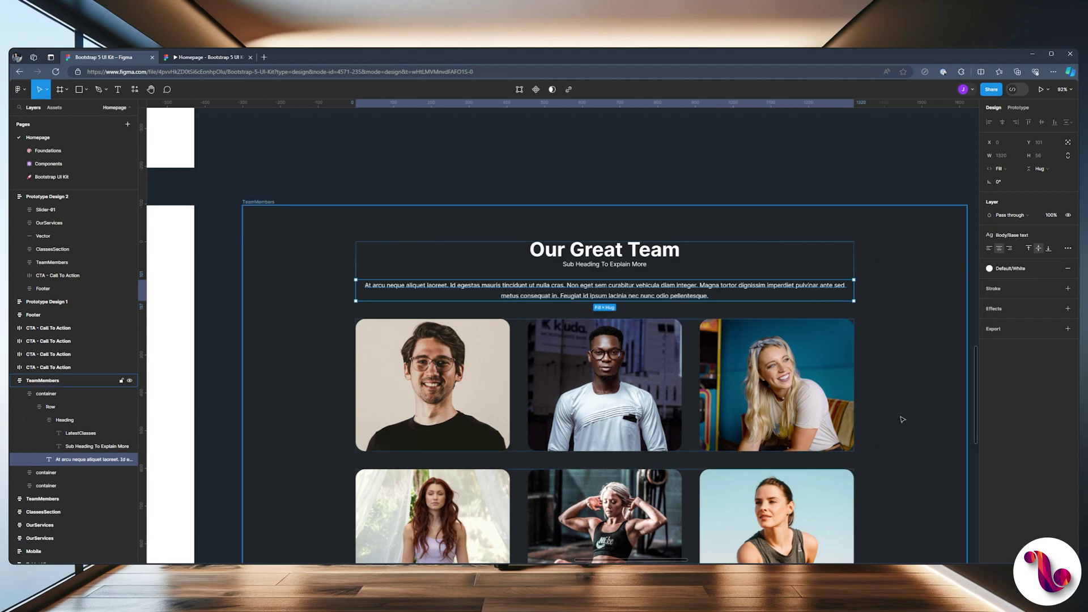
click(605, 192)
scroll(607, 195, down, 3)
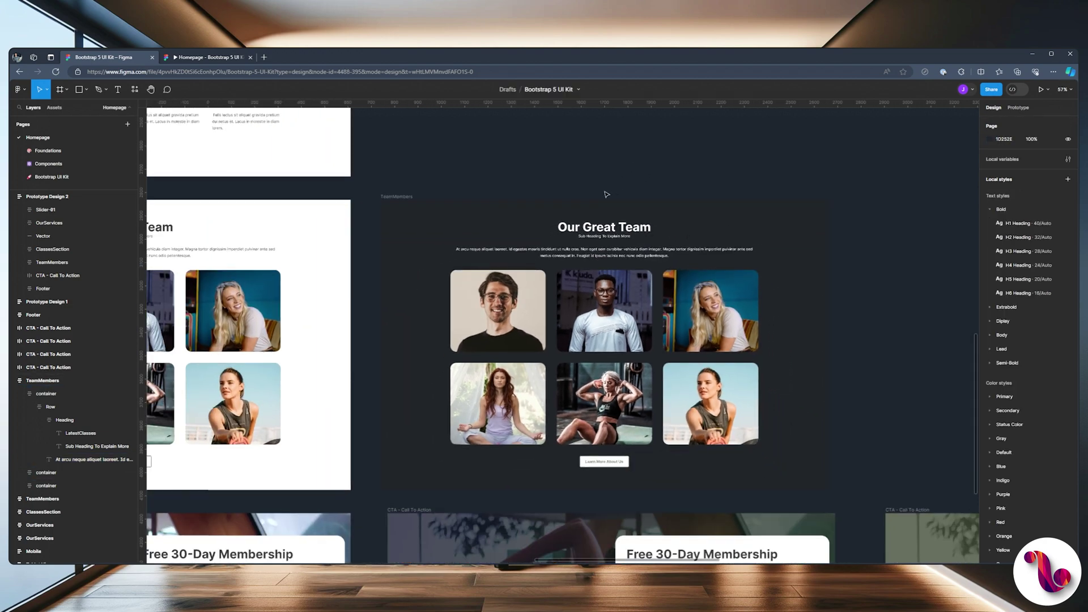
Try Gray/200 and Gray/400 on the dark team section's intro paragraph, settling on the Gray/500 color style.
scroll(605, 194, up, 3)
click(623, 326)
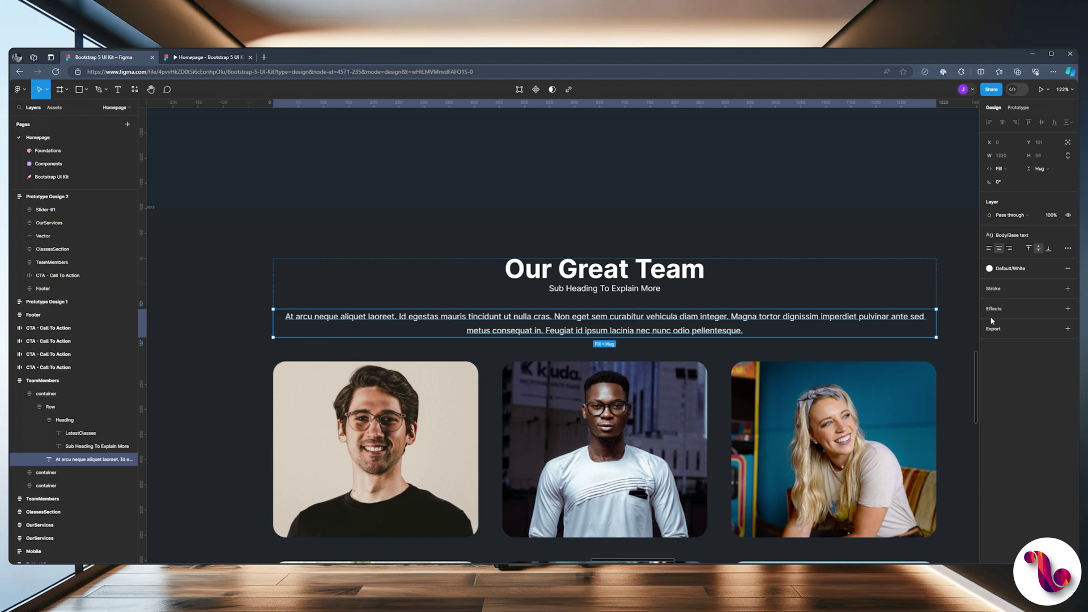
click(990, 269)
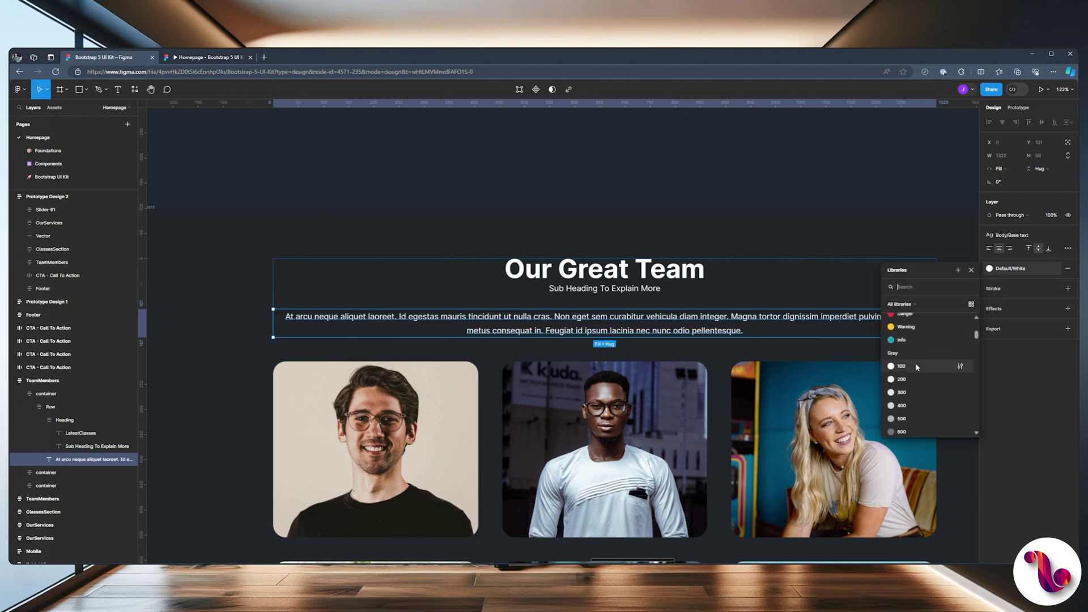
click(902, 380)
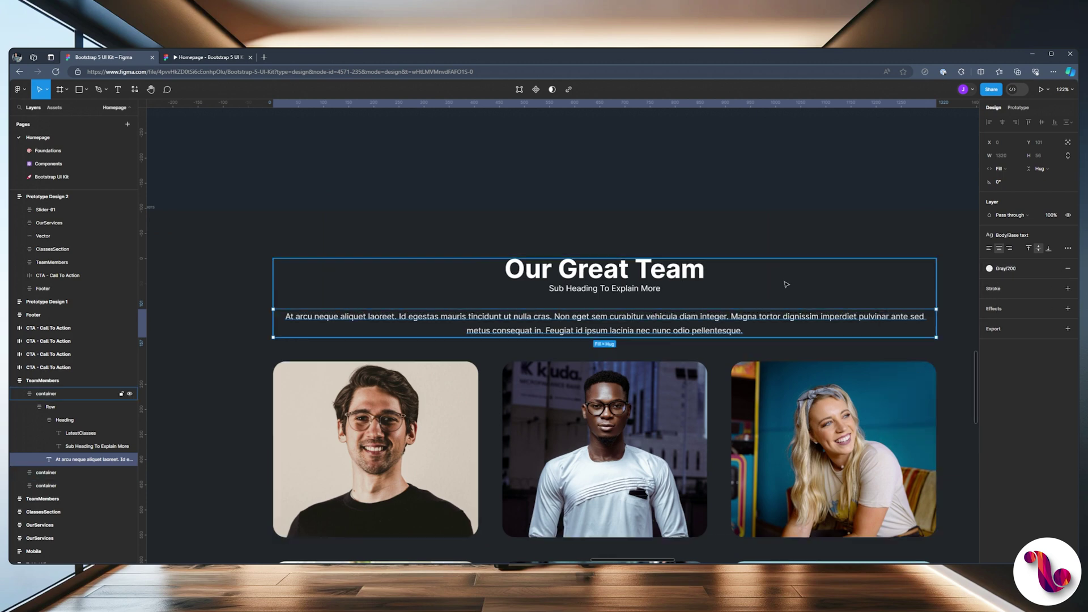
click(990, 269)
click(906, 407)
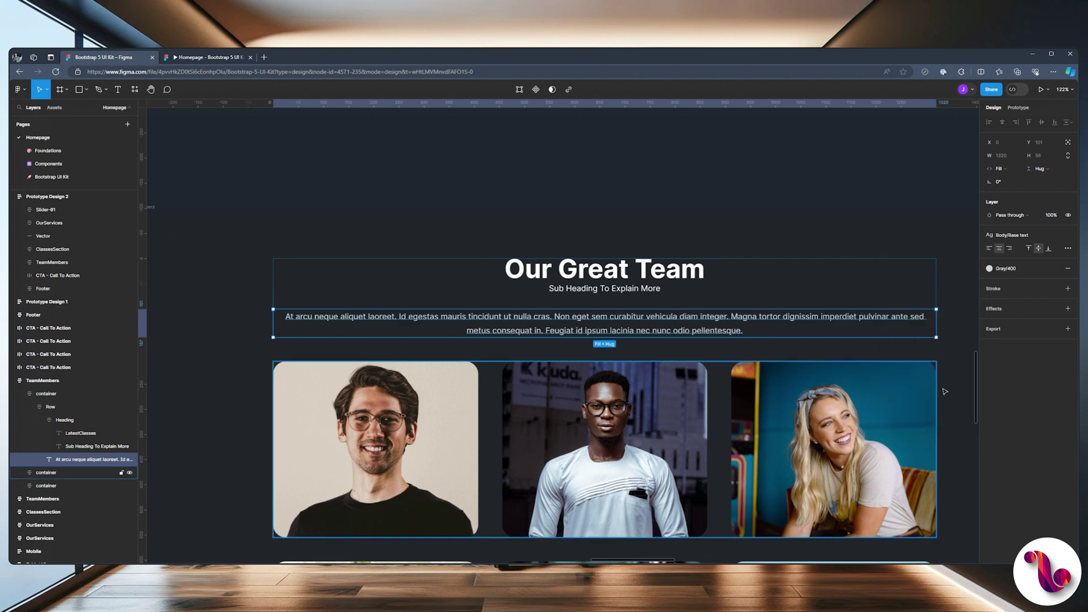
click(990, 269)
click(907, 420)
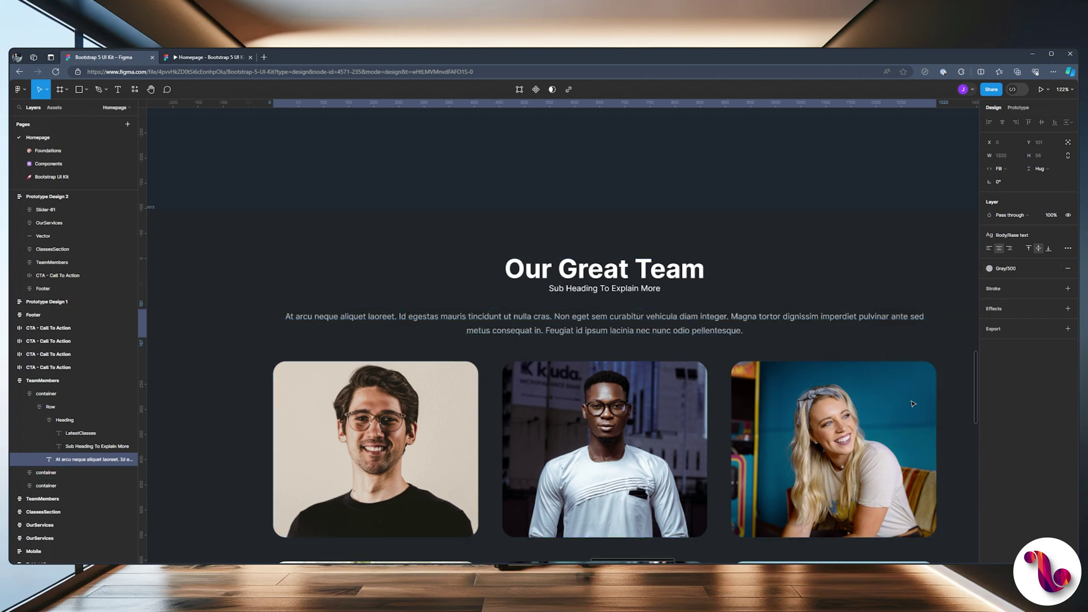
click(438, 189)
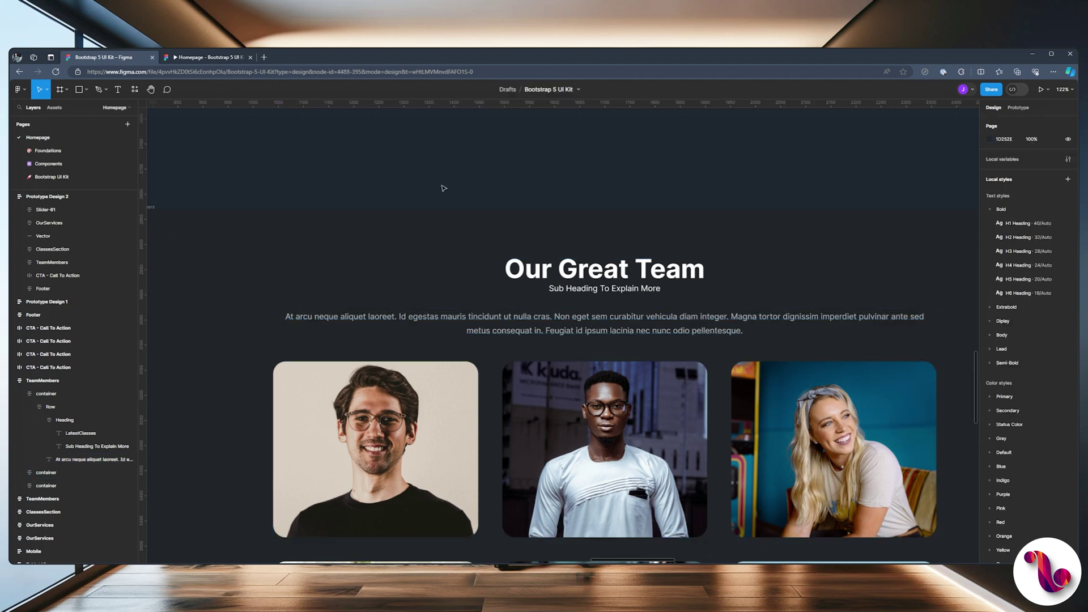
Set the "Sub Heading To Explain More" text in the dark team section to the Gray/500 color style.
click(589, 295)
click(990, 269)
scroll(920, 371, down, 3)
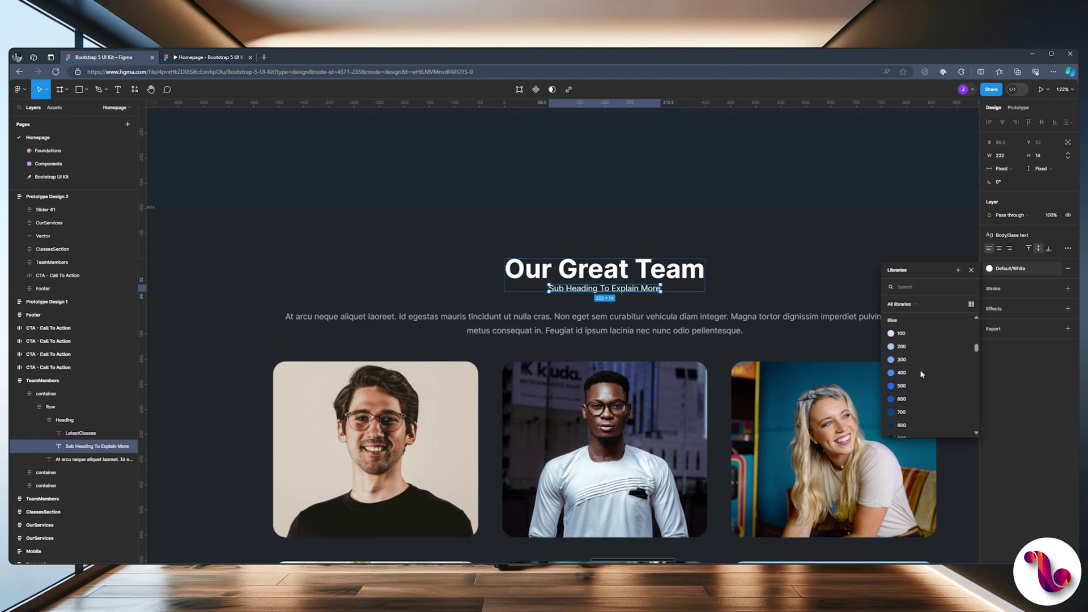
scroll(910, 365, up, 3)
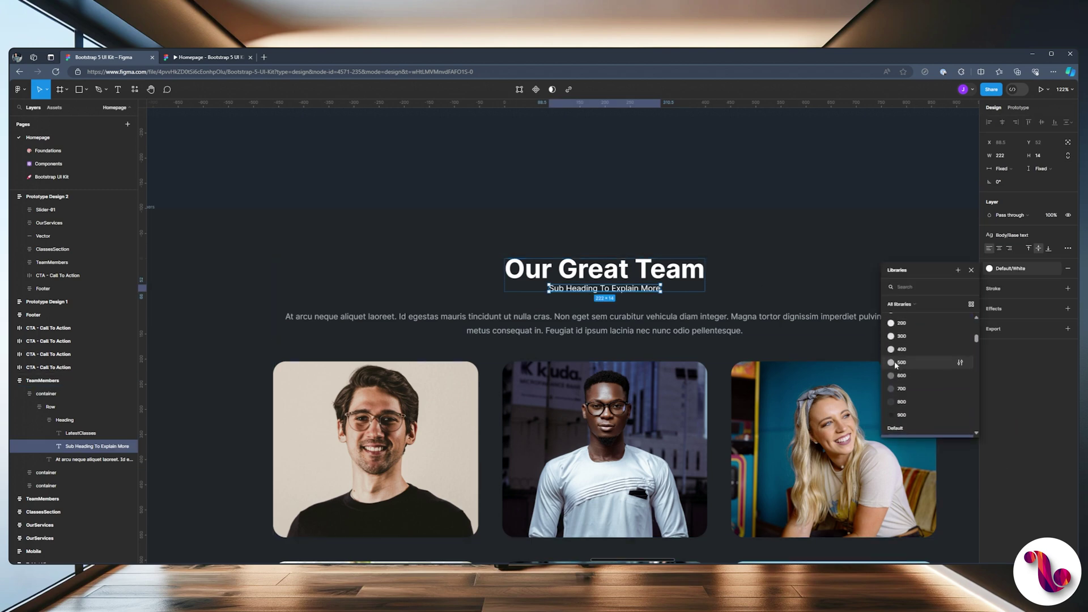
click(910, 366)
click(612, 224)
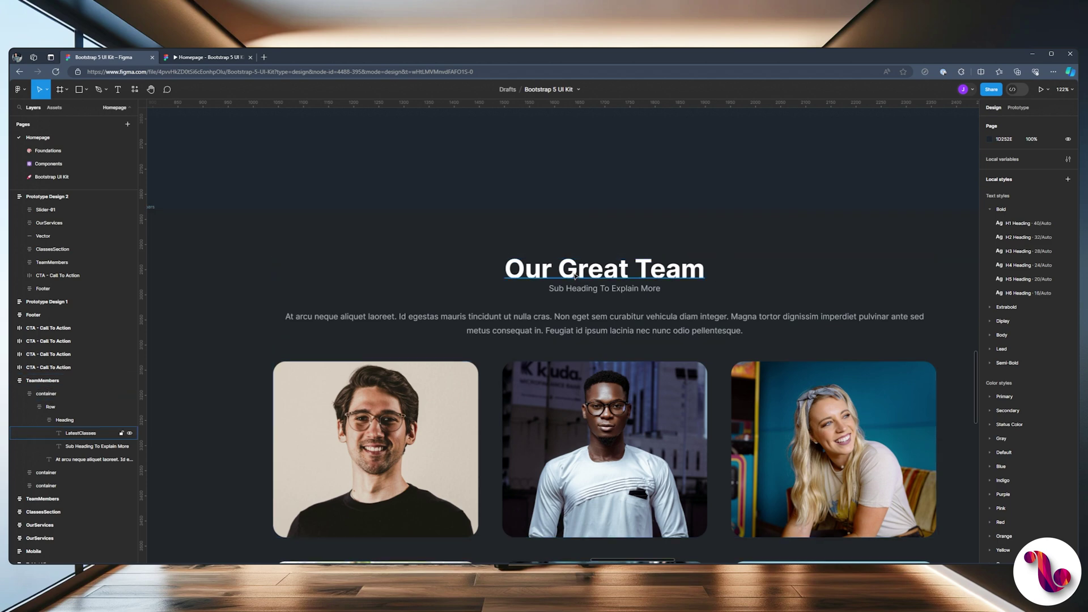
Color only the word "Team" in the dark section's heading with the Primary/Color style.
click(555, 275)
double_click(556, 275)
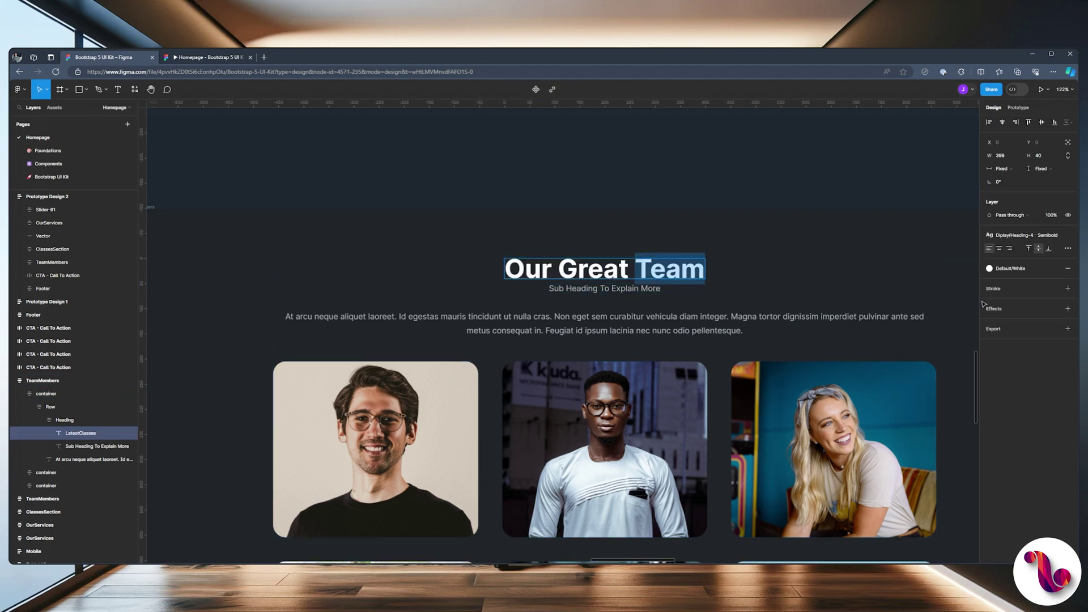
click(992, 273)
scroll(929, 369, up, 5)
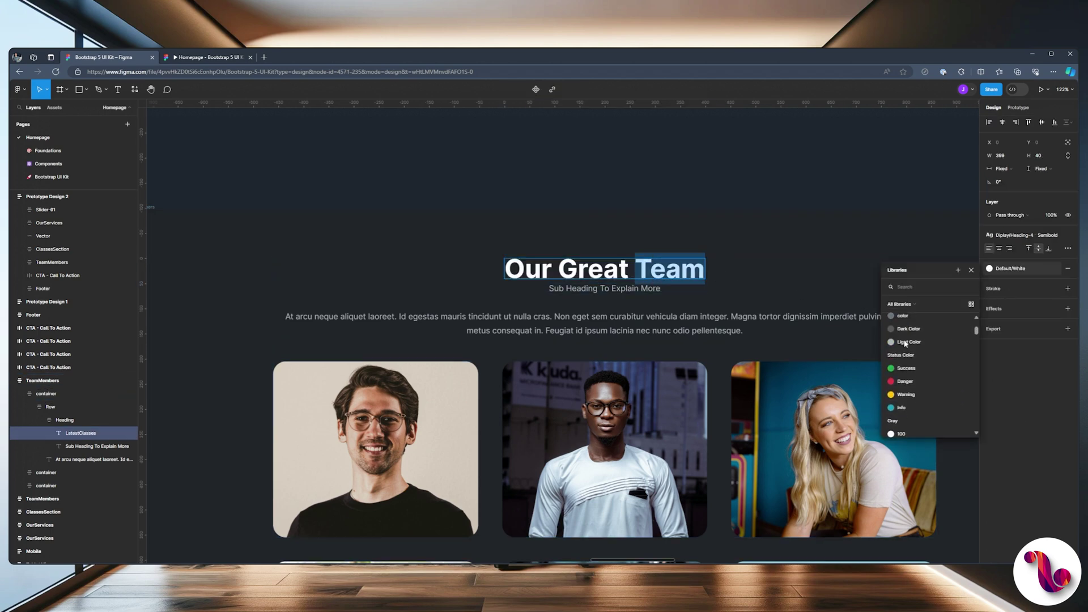
click(901, 336)
key(Escape)
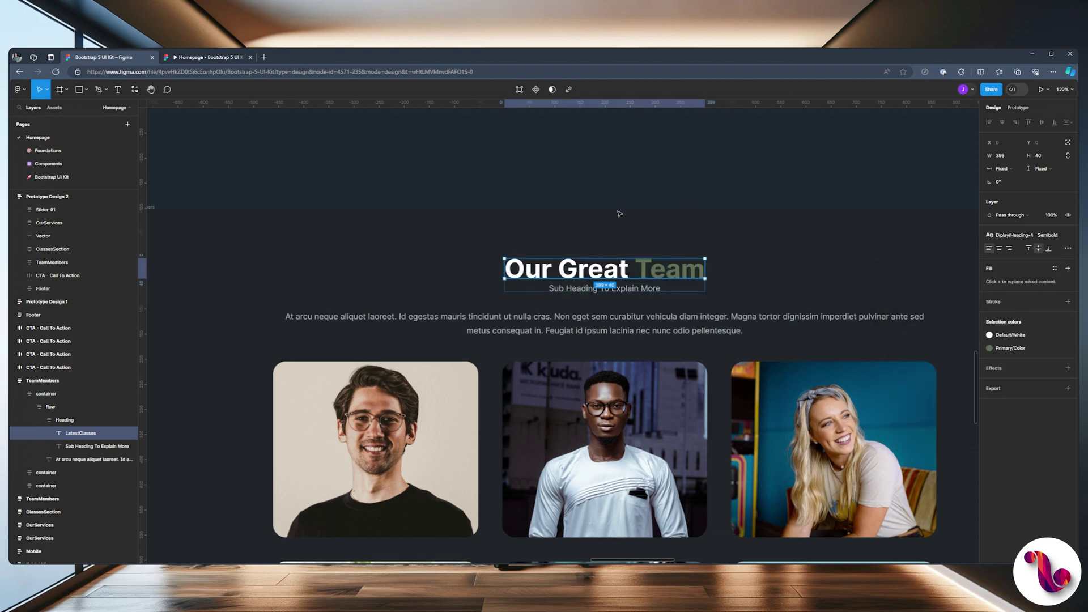
scroll(620, 214, down, 5)
scroll(618, 214, down, 2)
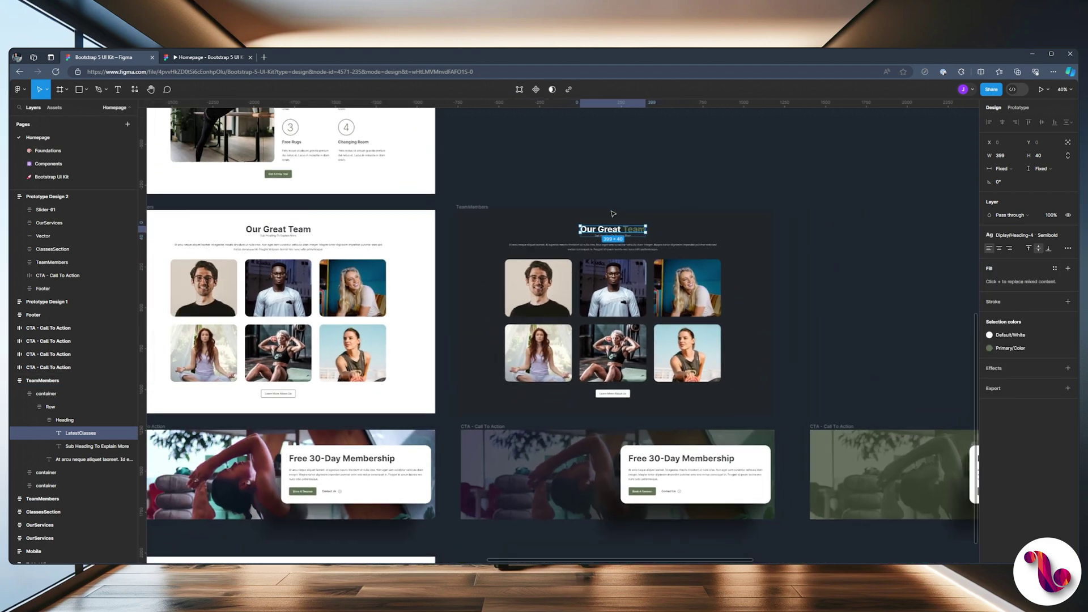
Copy the dark Our Great Team section into the Prototype Design 2 frame and delete that frame's original white team section.
click(454, 206)
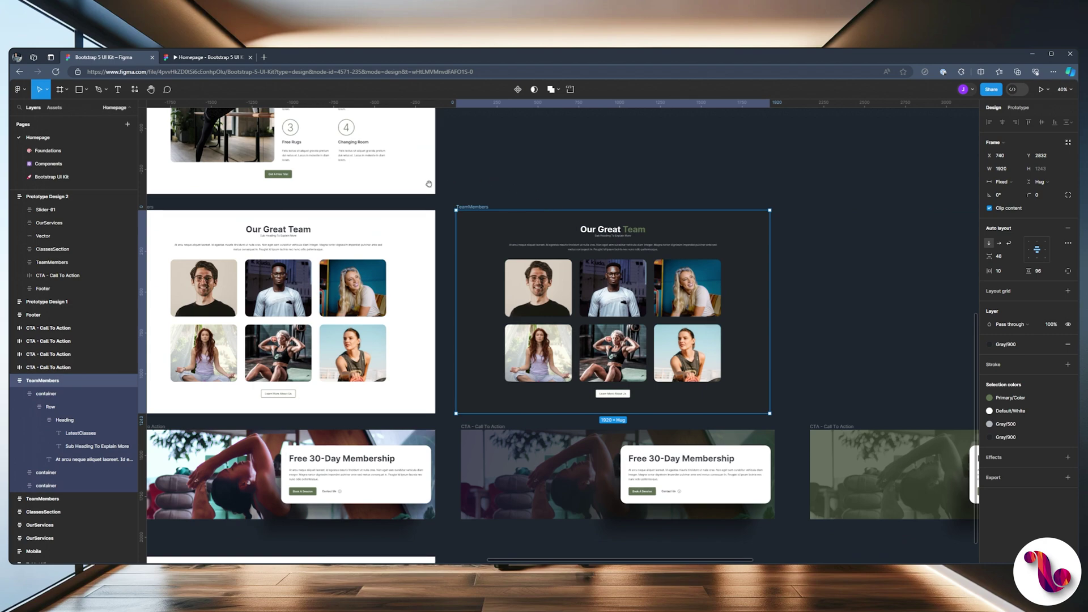
scroll(429, 184, left, 15)
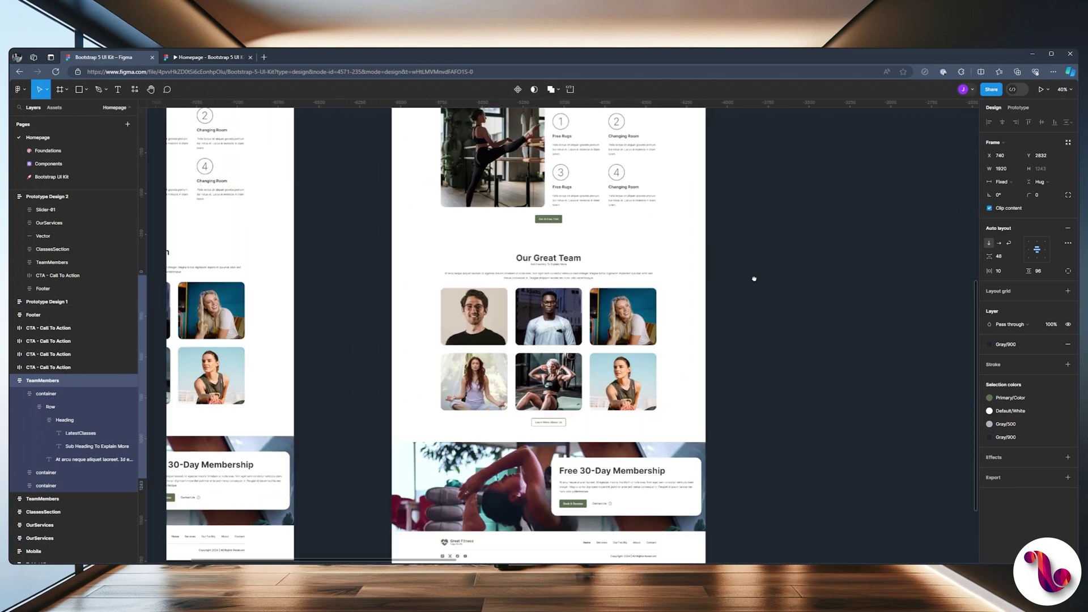
scroll(754, 279, up, 5)
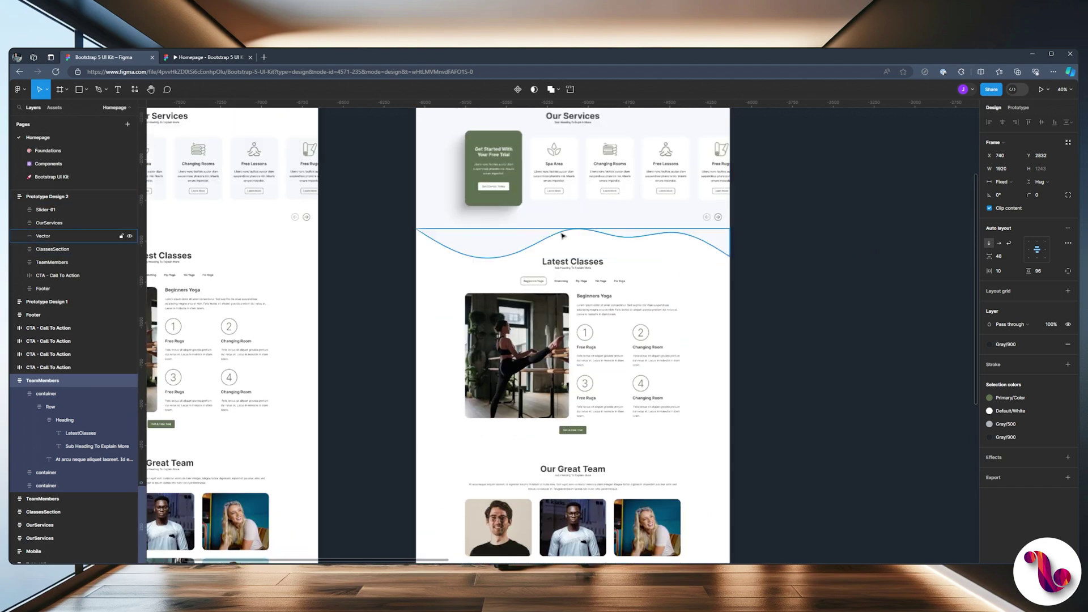
scroll(562, 236, up, 5)
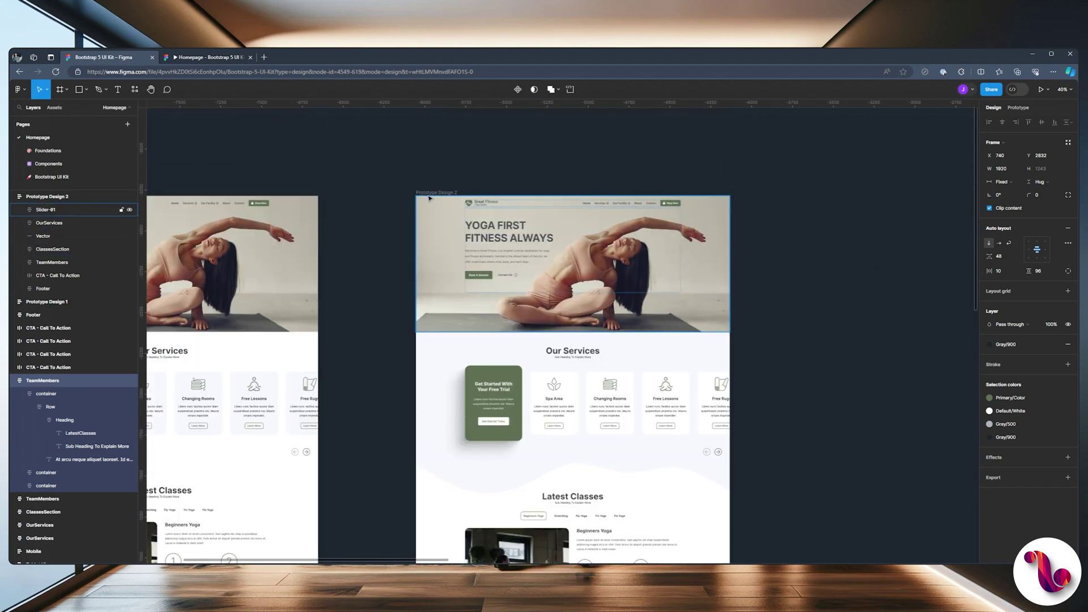
click(429, 196)
scroll(576, 177, down, 5)
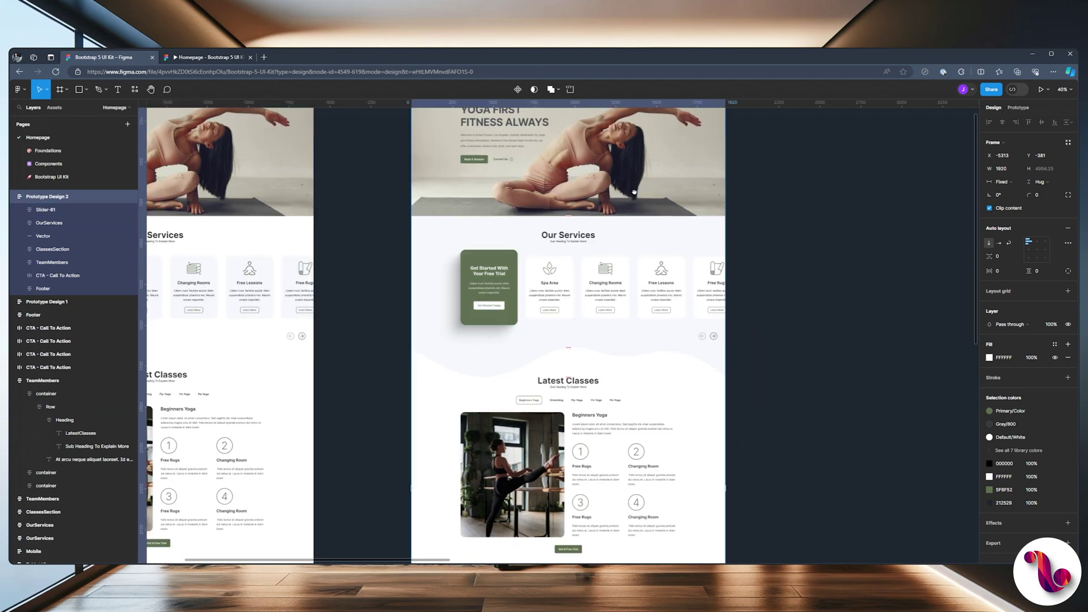
scroll(634, 192, up, 5)
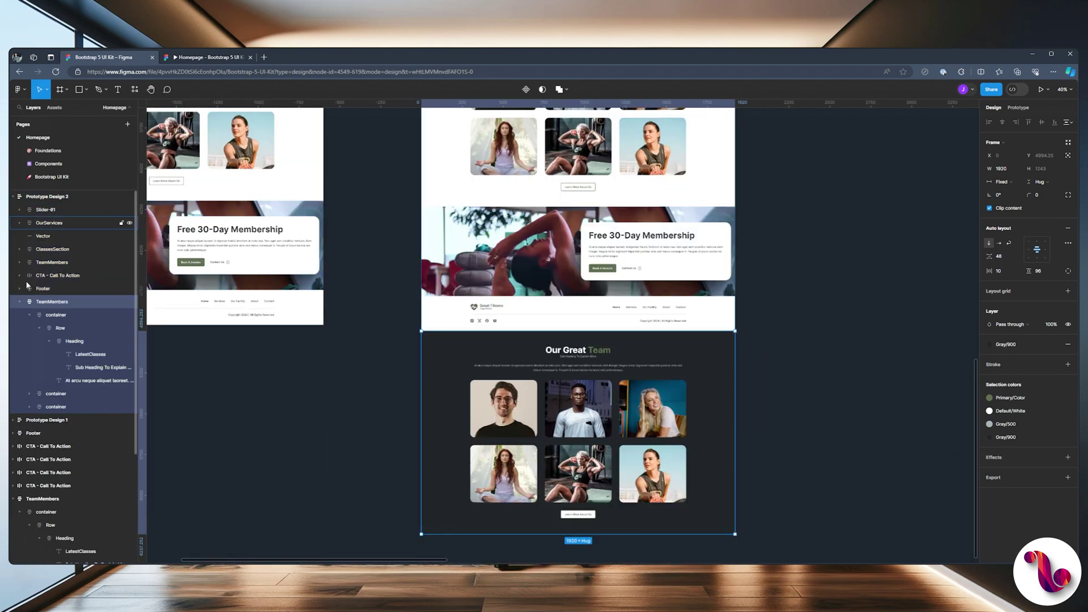
click(22, 302)
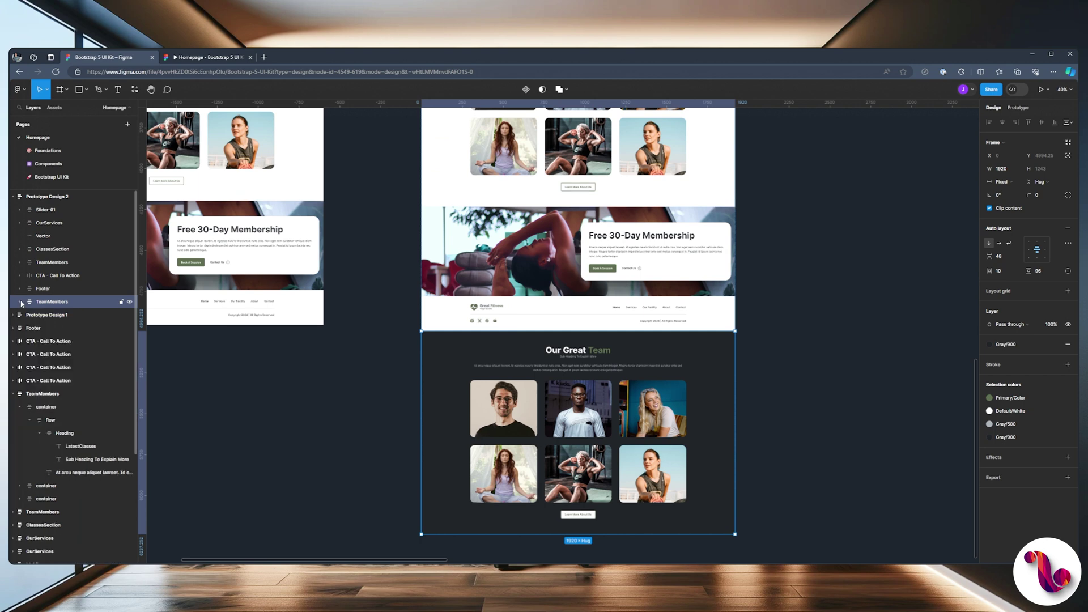
click(57, 262)
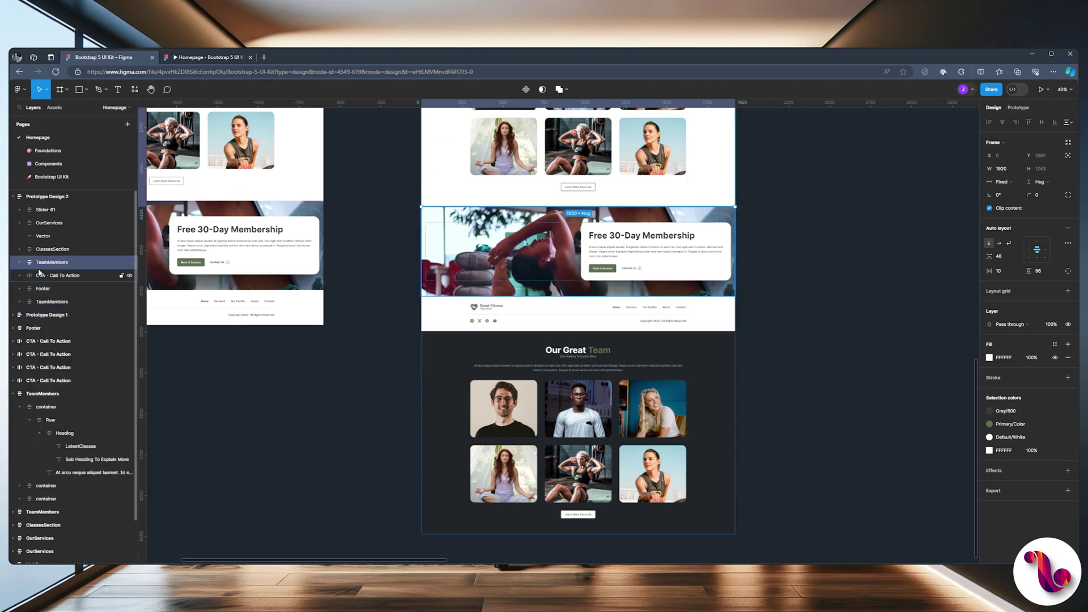
key(Delete)
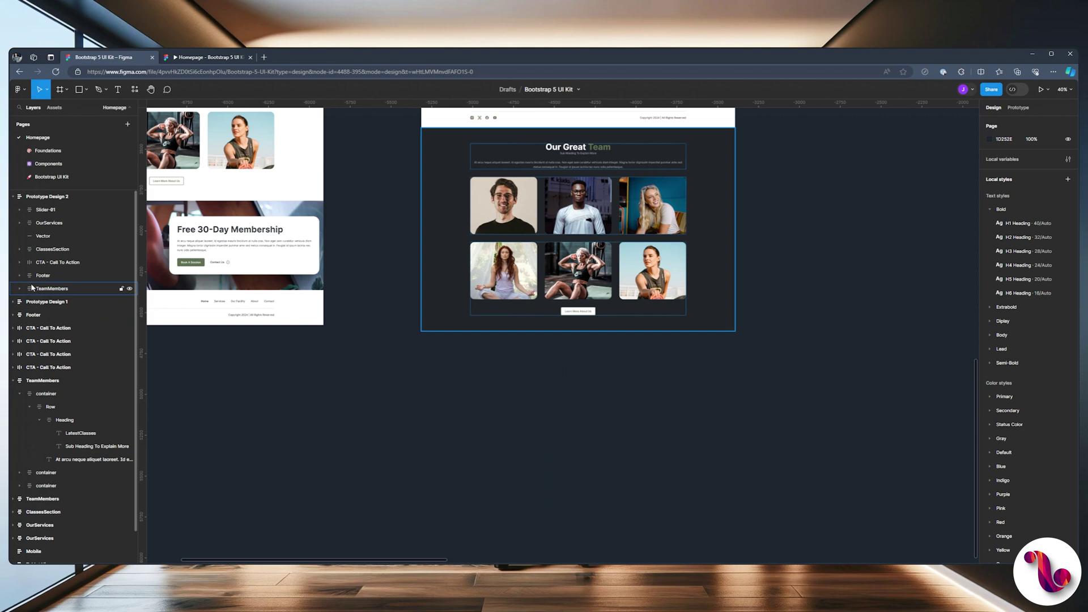
Move the dark team section between the classes and call-to-action sections in Prototype Design 2 and check it in the prototype preview.
drag(47, 285, 47, 261)
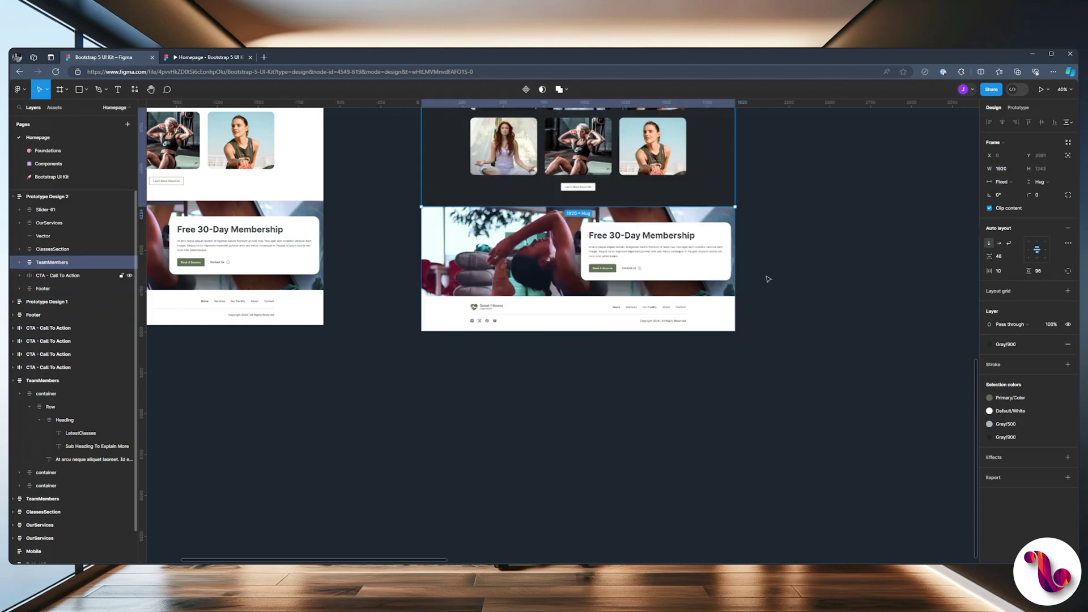
scroll(787, 286, up, 8)
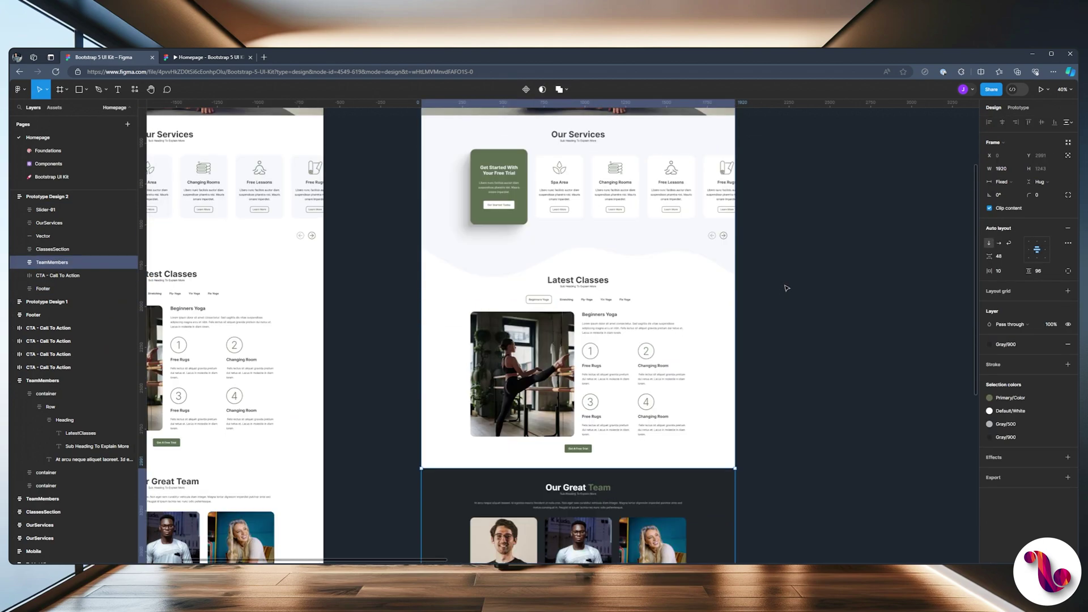
scroll(787, 288, up, 2)
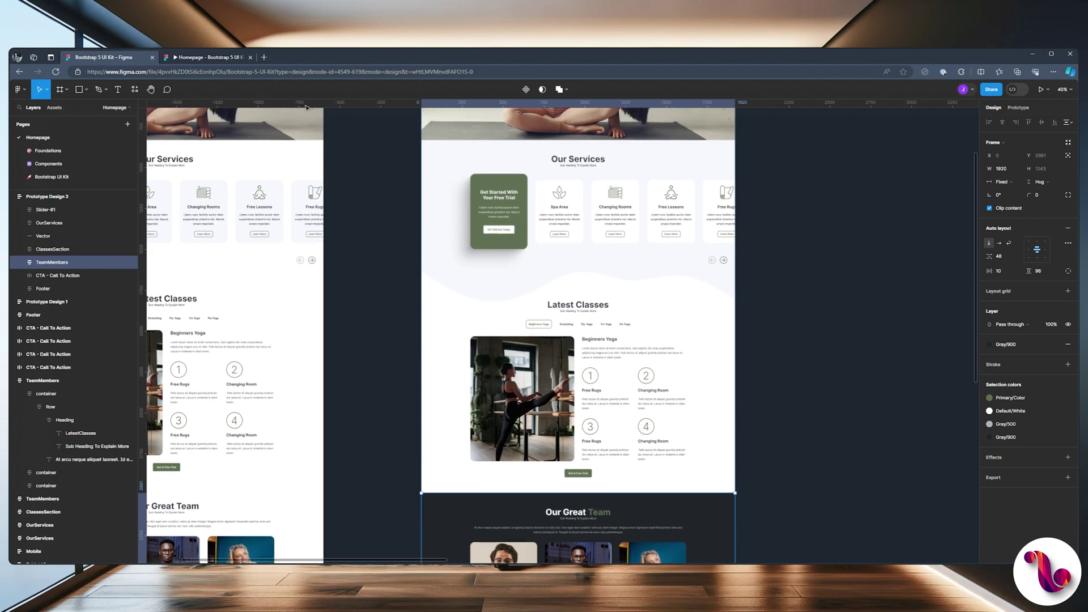
click(218, 59)
scroll(617, 305, down, 6)
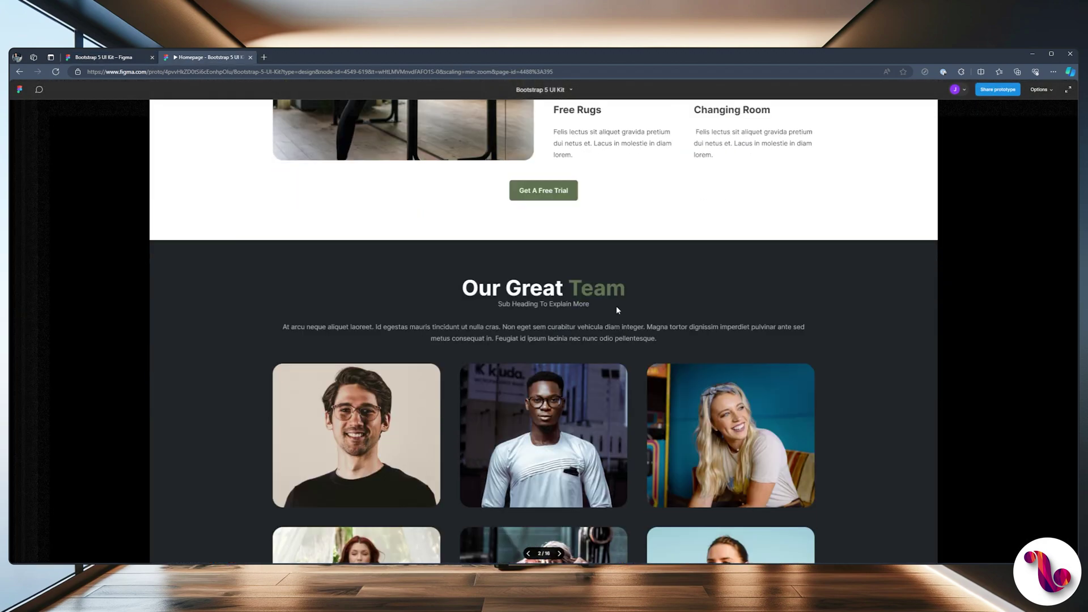
scroll(617, 309, down, 5)
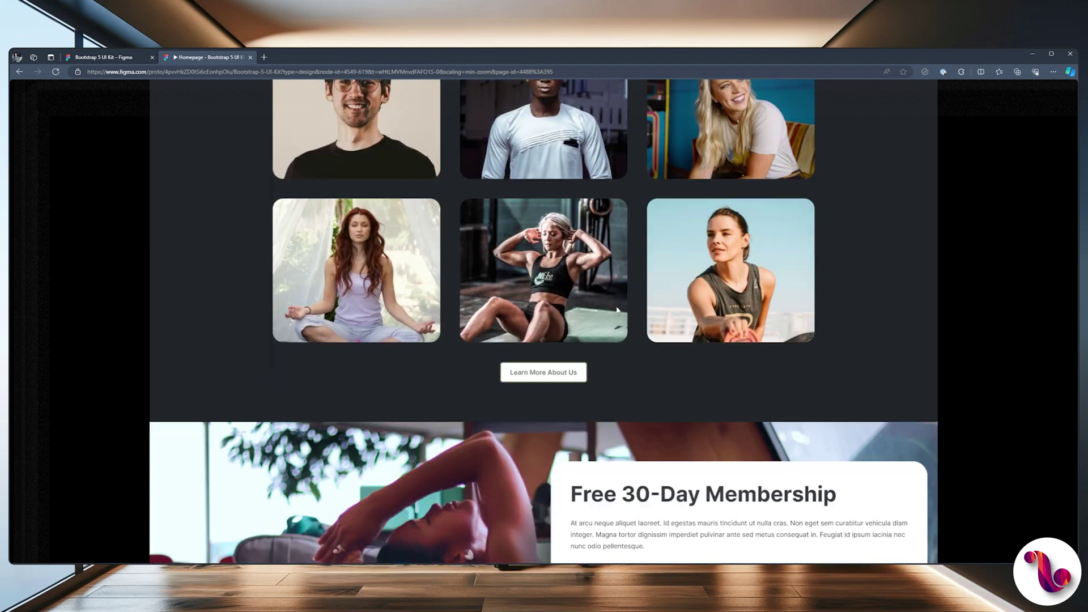
scroll(618, 310, up, 3)
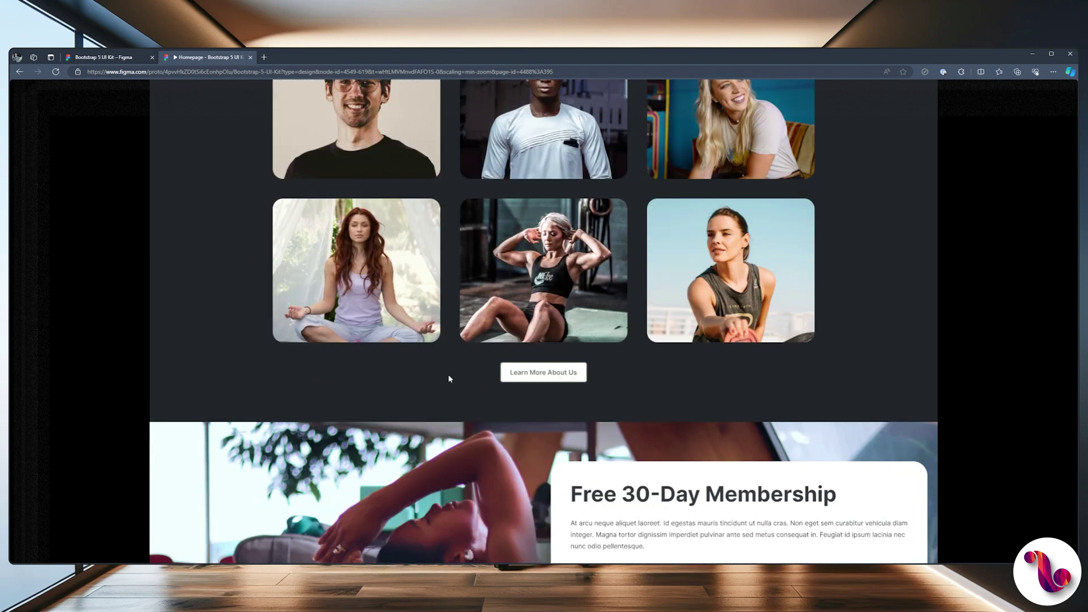
Fill the "Learn More About Us" button in Prototype Design 2's dark team section with the Primary/Color style.
click(104, 57)
scroll(601, 348, down, 3)
scroll(601, 348, down, 2)
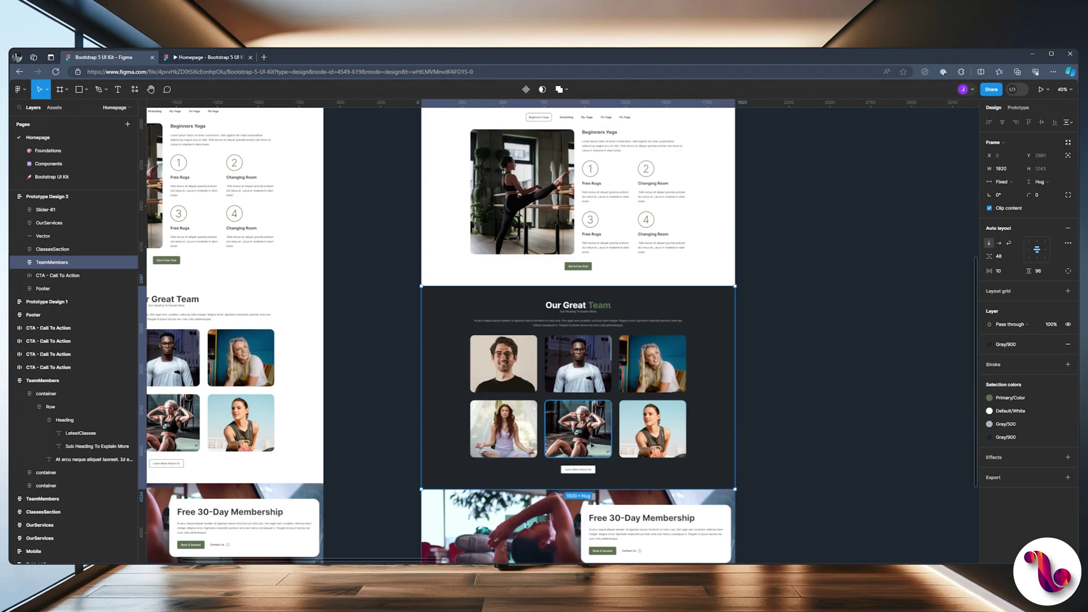
ctrl+scroll(589, 447, up, 3)
double_click(550, 486)
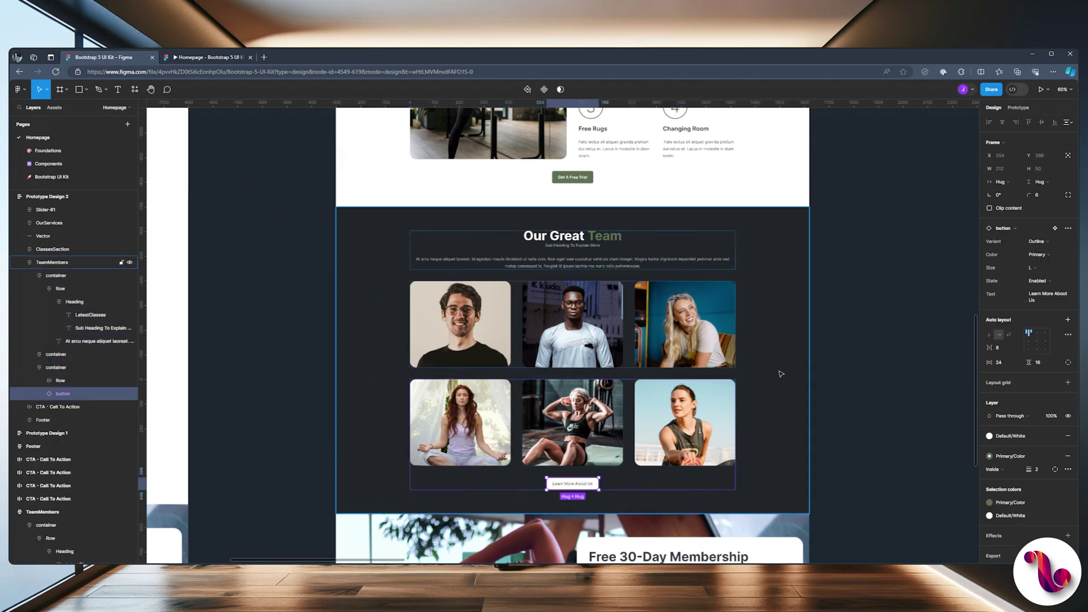
scroll(369, 284, left, 10)
scroll(481, 289, right, 5)
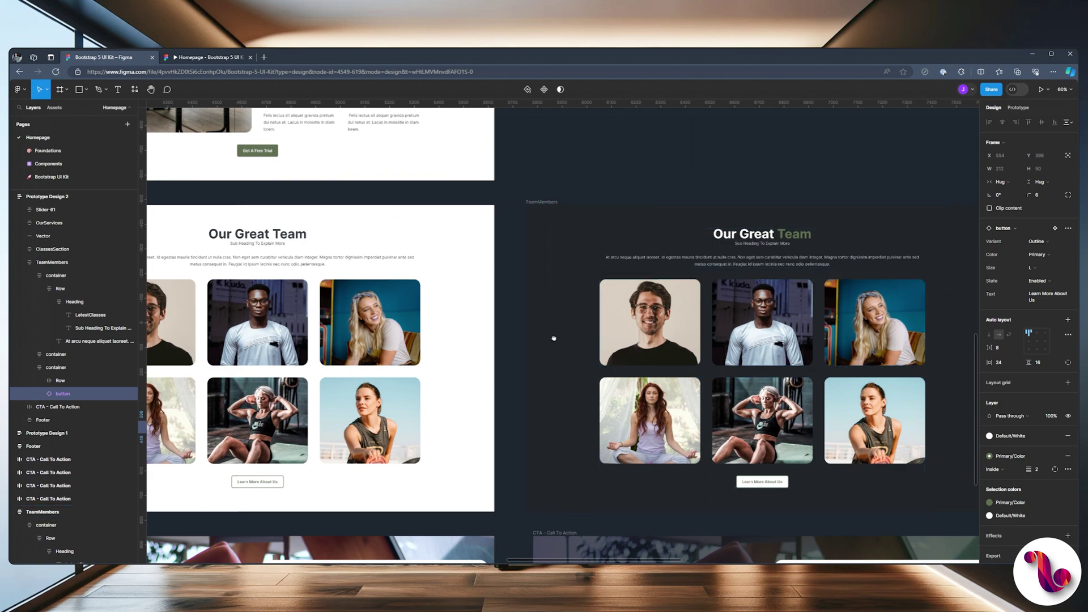
scroll(554, 335, left, 15)
key(shift+2)
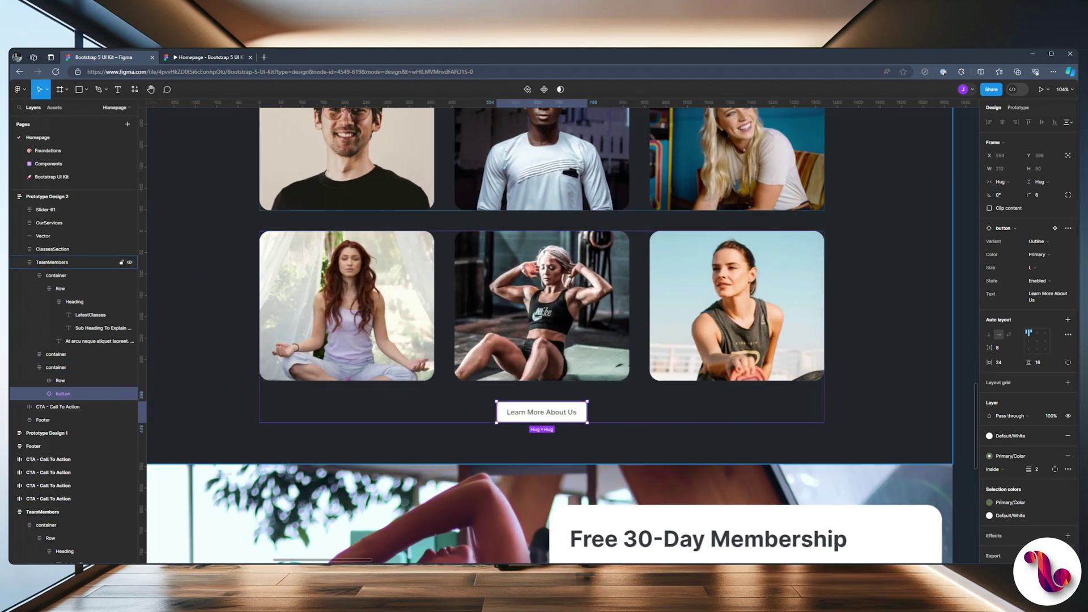
click(990, 437)
scroll(872, 454, up, 3)
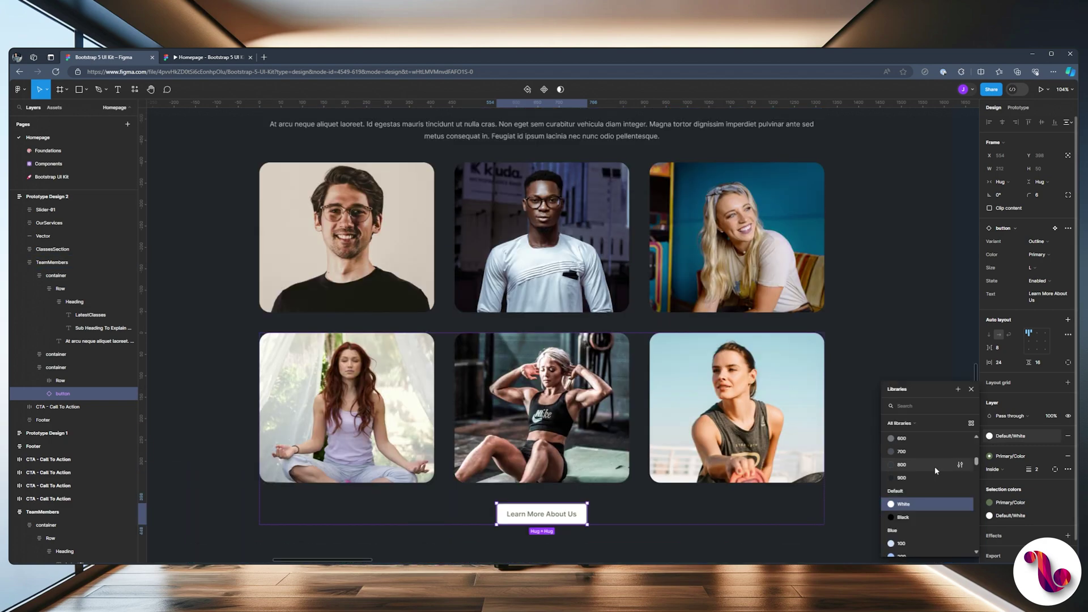
click(891, 455)
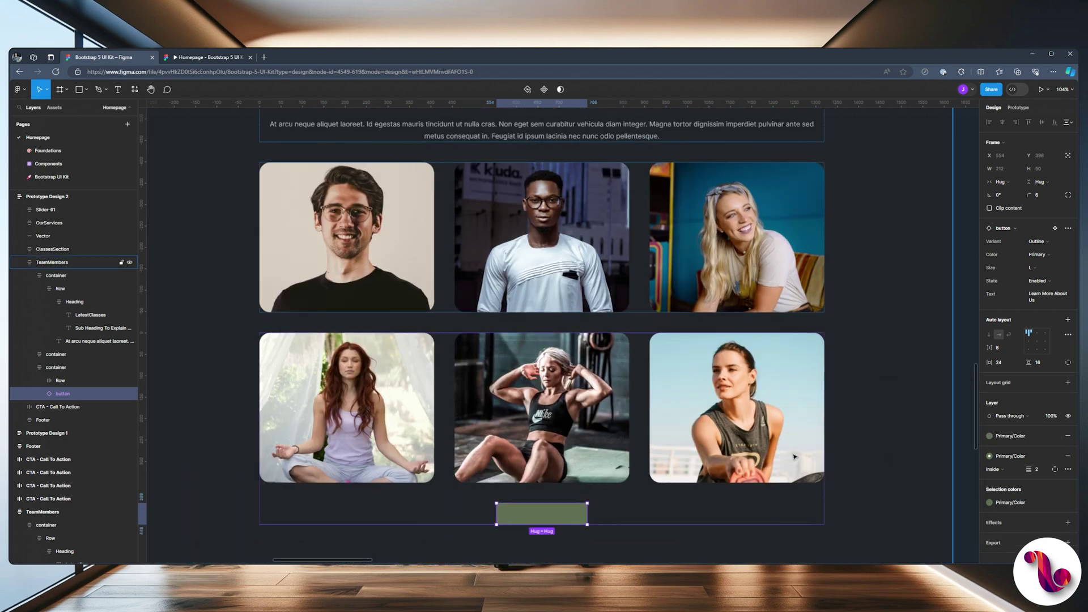
Set the label text of the dark team section's "Learn More About Us" button to the Default/White color style.
scroll(552, 470, down, 1)
double_click(539, 485)
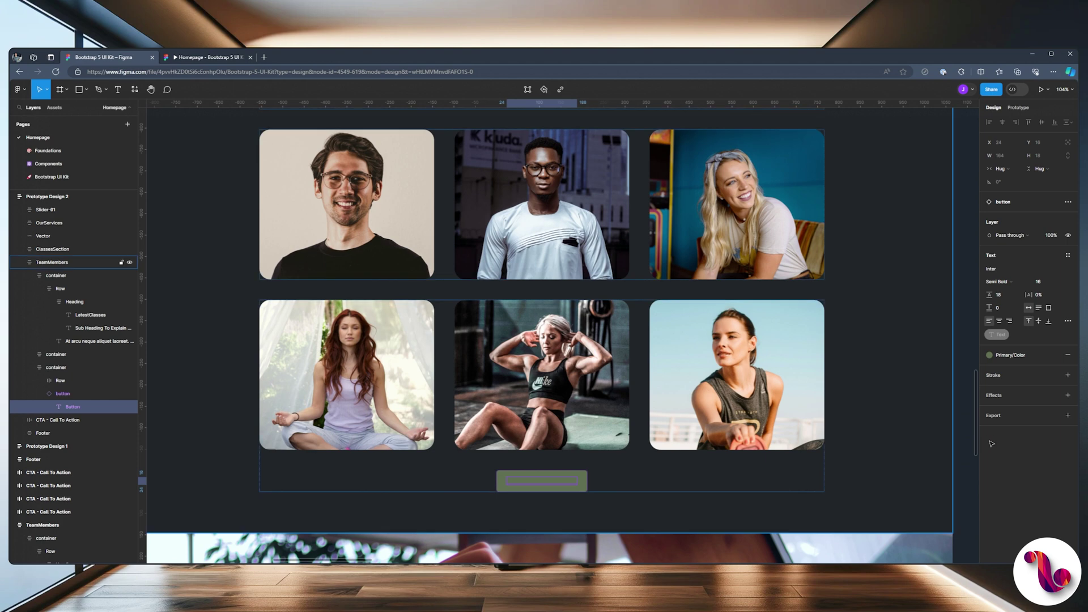
click(989, 354)
scroll(933, 450, down, 5)
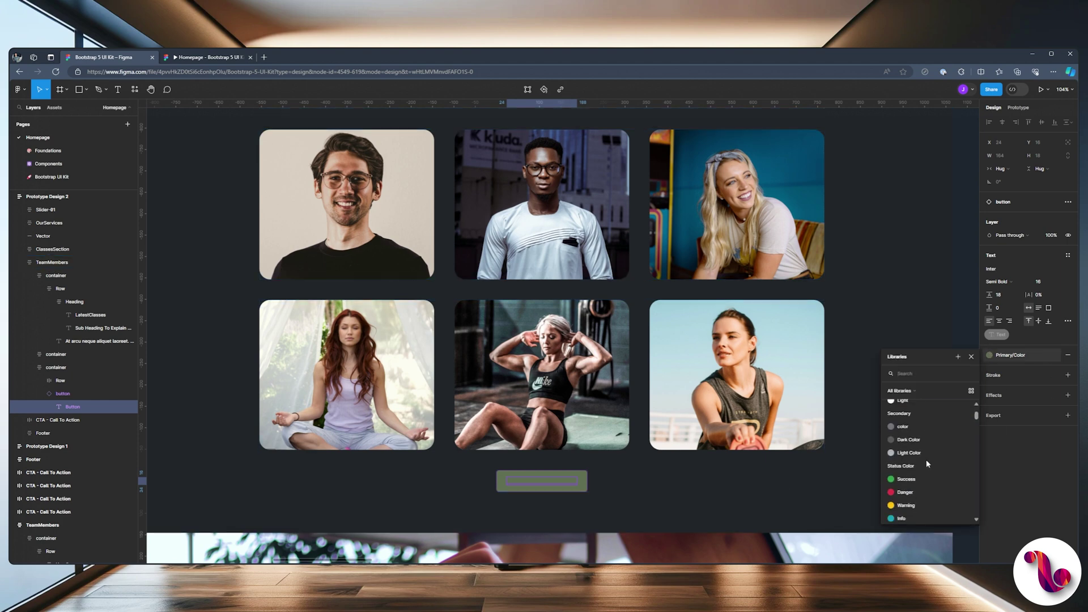
scroll(922, 456, down, 3)
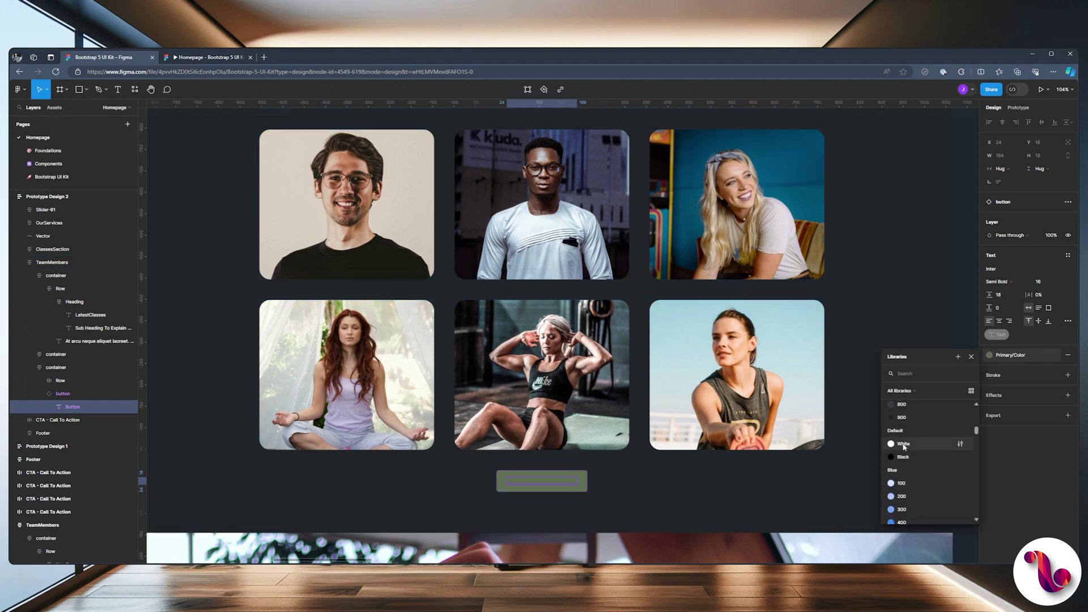
click(921, 446)
scroll(785, 461, down, 4)
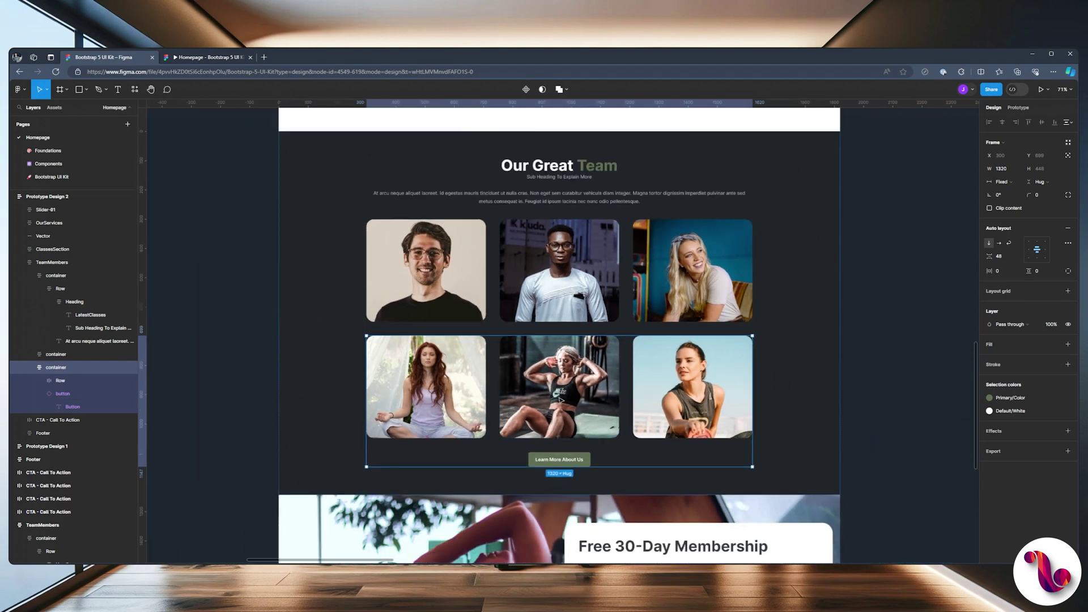
Check the recolored team button and the services and classes sections in the prototype preview, and return to the design file.
key(ctrl+Tab)
scroll(647, 338, down, 4)
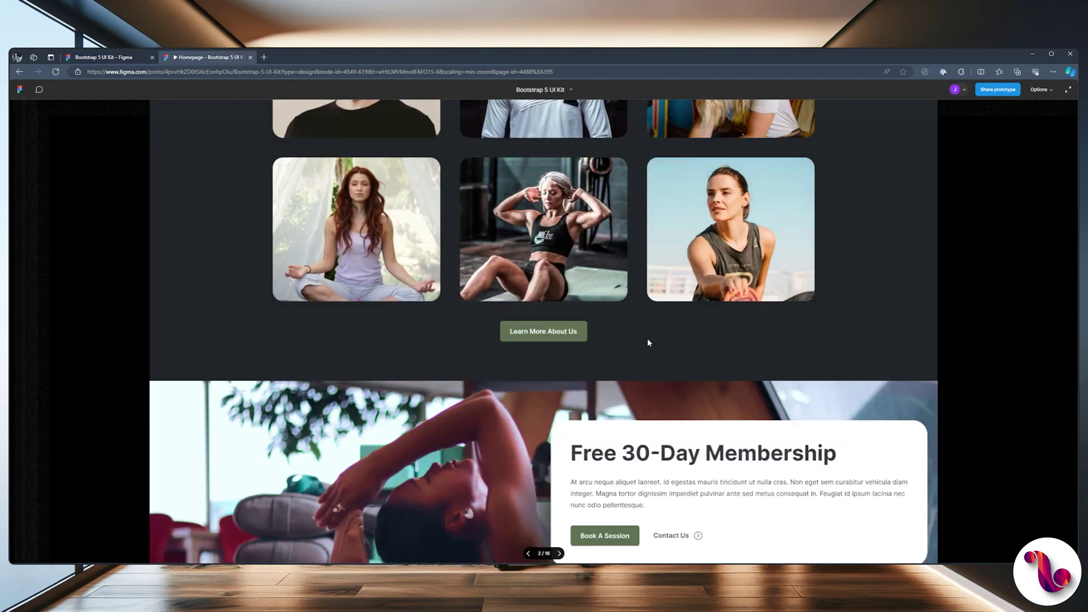
scroll(647, 340, up, 8)
scroll(648, 344, up, 10)
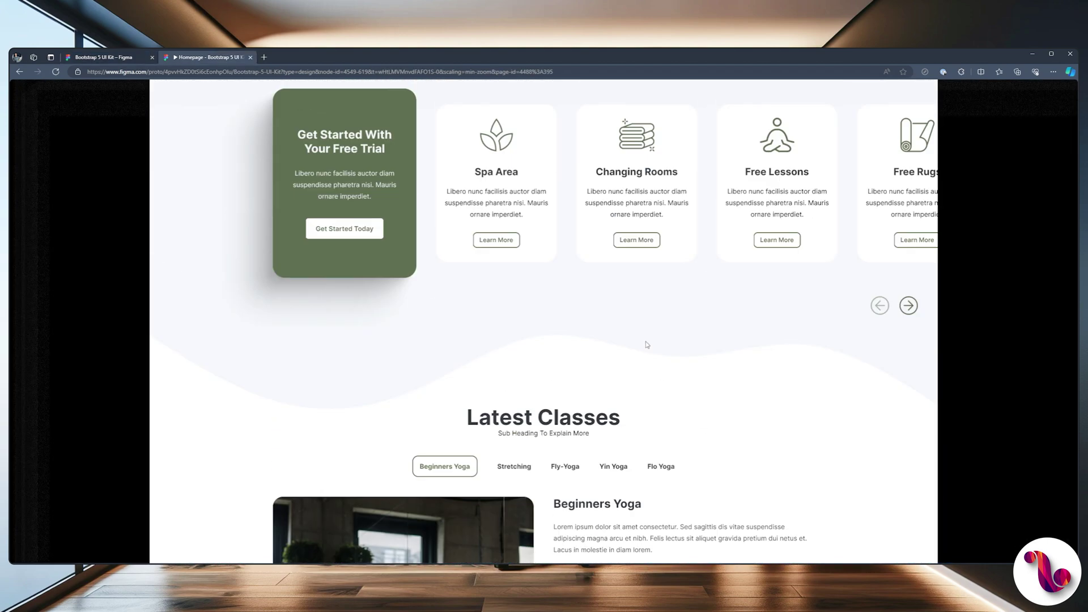
scroll(648, 344, down, 4)
scroll(648, 344, down, 8)
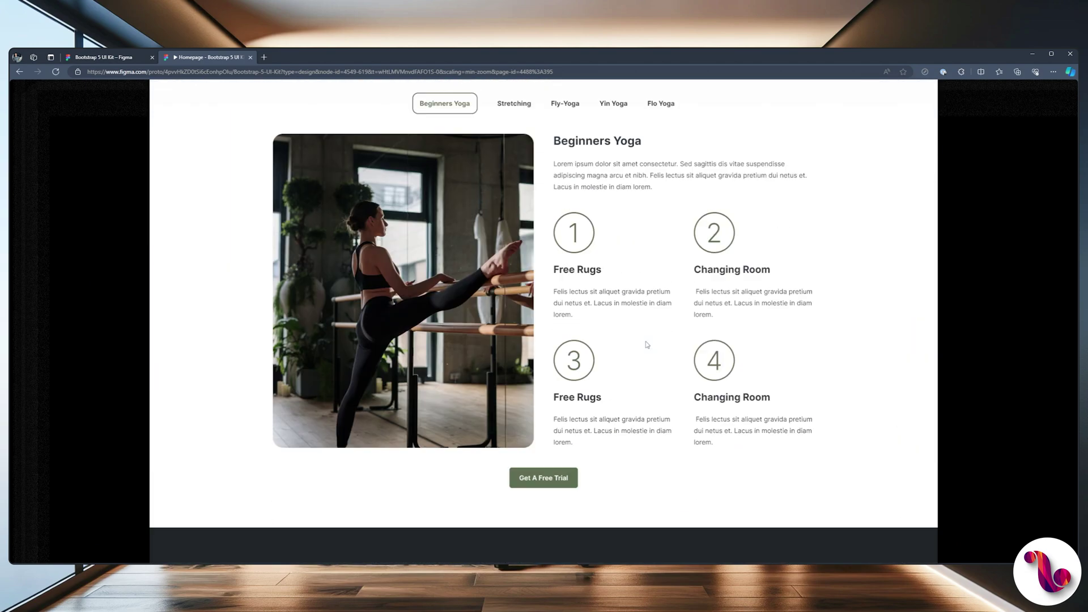
click(107, 58)
Copy the green-overlay Free 30-Day Membership call-to-action section into the Prototype Design 2 frame.
scroll(761, 270, down, 5)
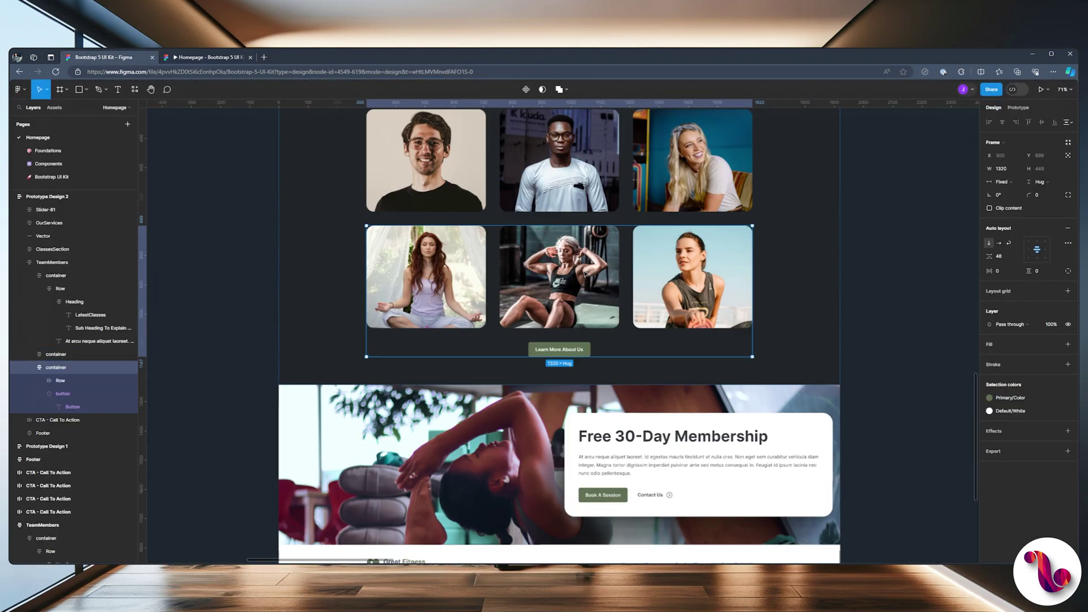
ctrl+scroll(761, 269, down, 6)
scroll(761, 270, right, 10)
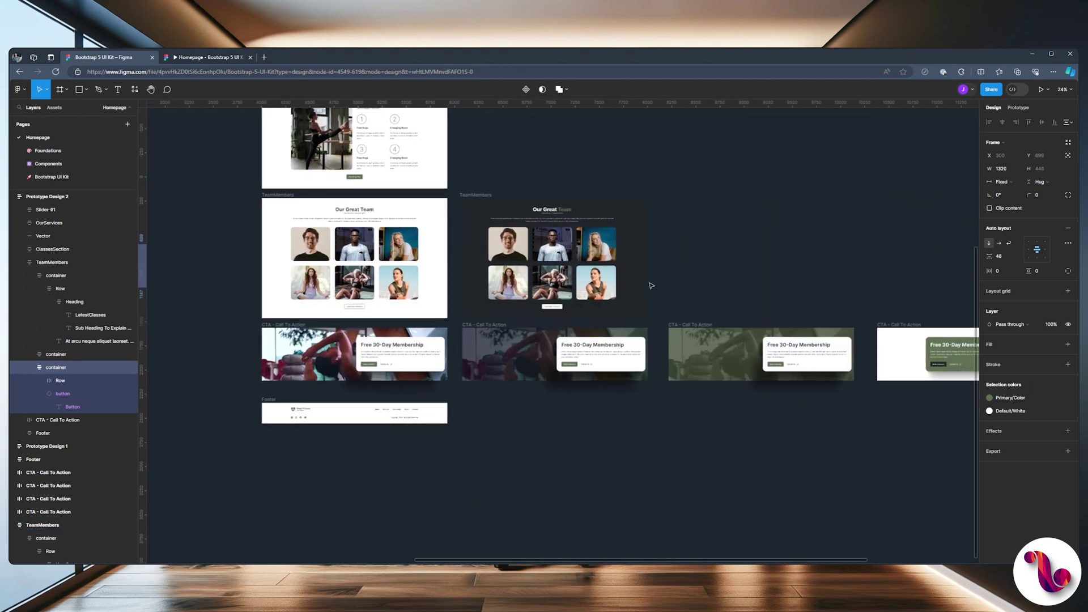
click(717, 269)
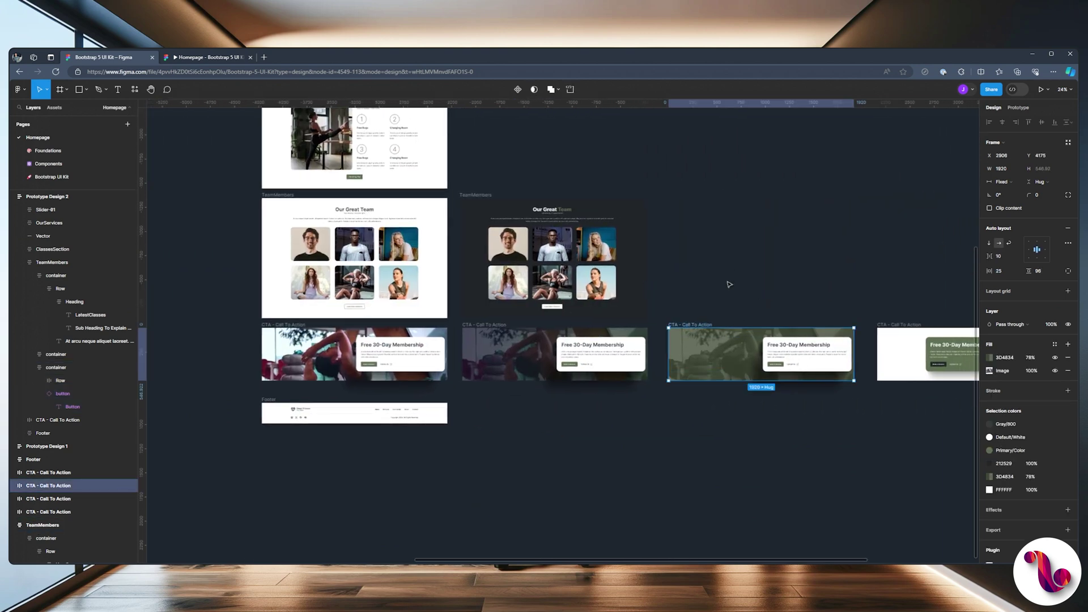
scroll(417, 236, left, 15)
scroll(418, 236, up, 3)
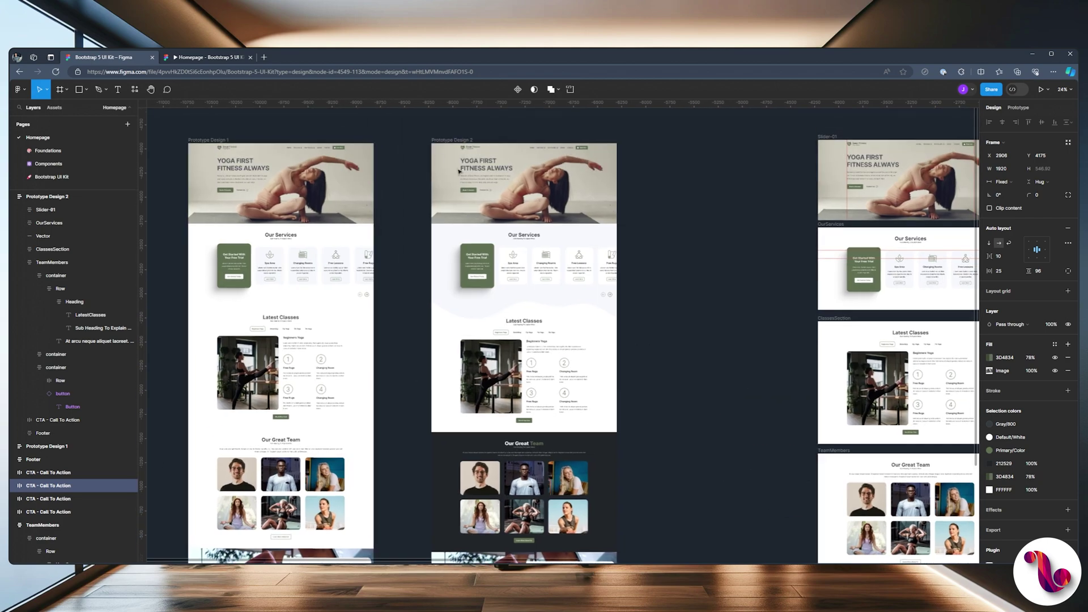
click(445, 142)
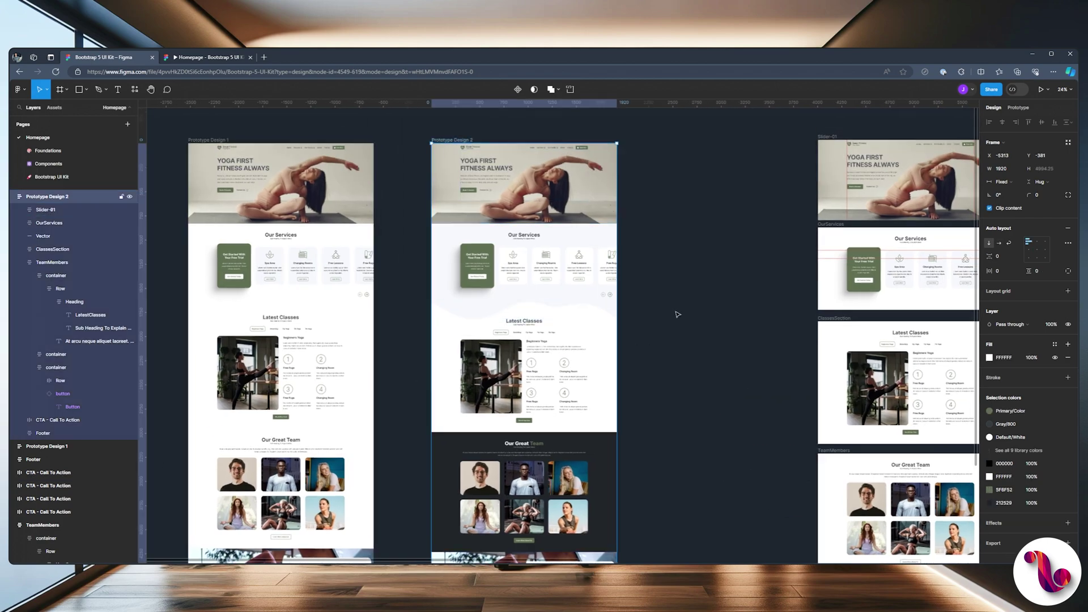
scroll(677, 313, down, 4)
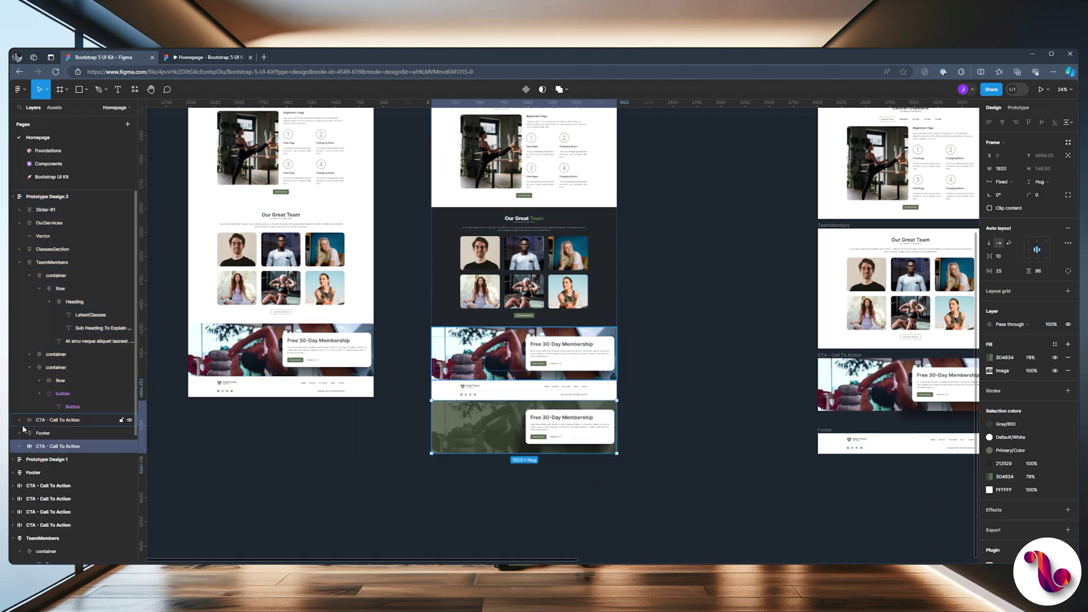
Move the green call-to-action directly below the team section in Prototype Design 2 and delete the frame's original call-to-action.
click(19, 262)
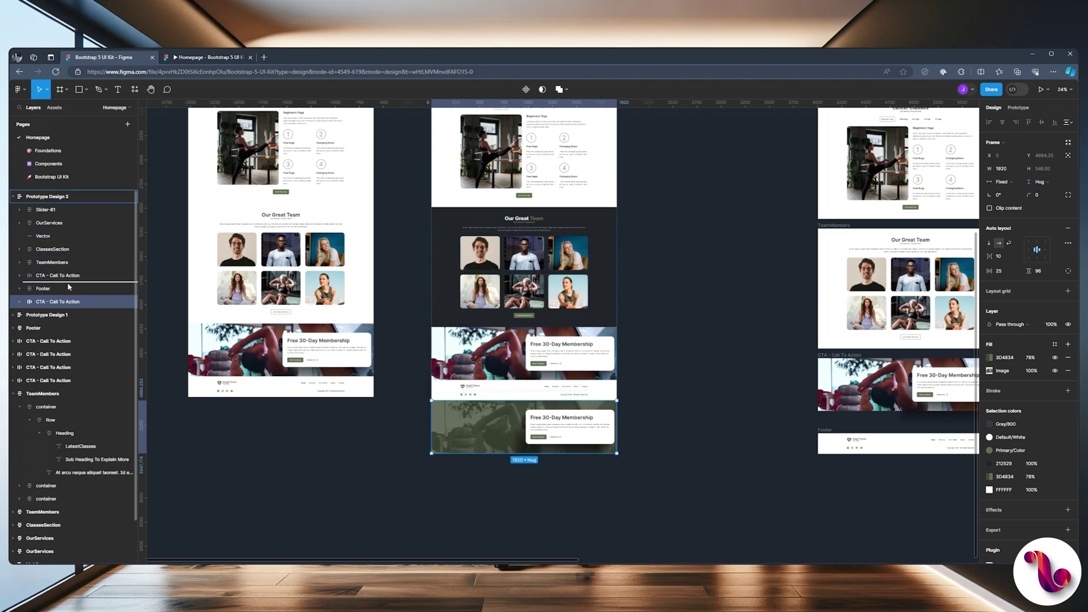
drag(68, 274, 57, 282)
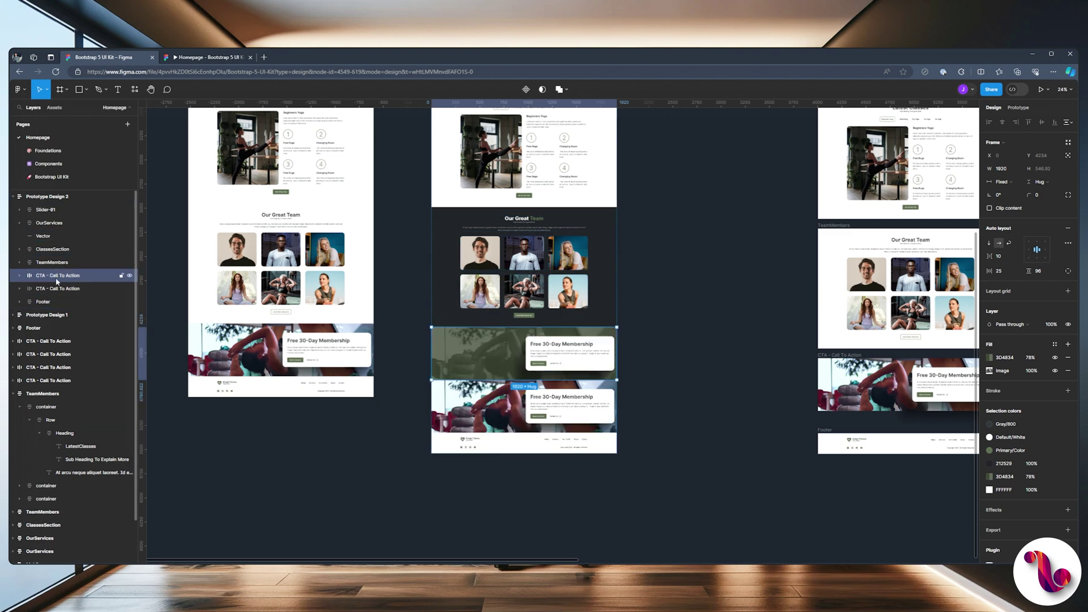
click(79, 288)
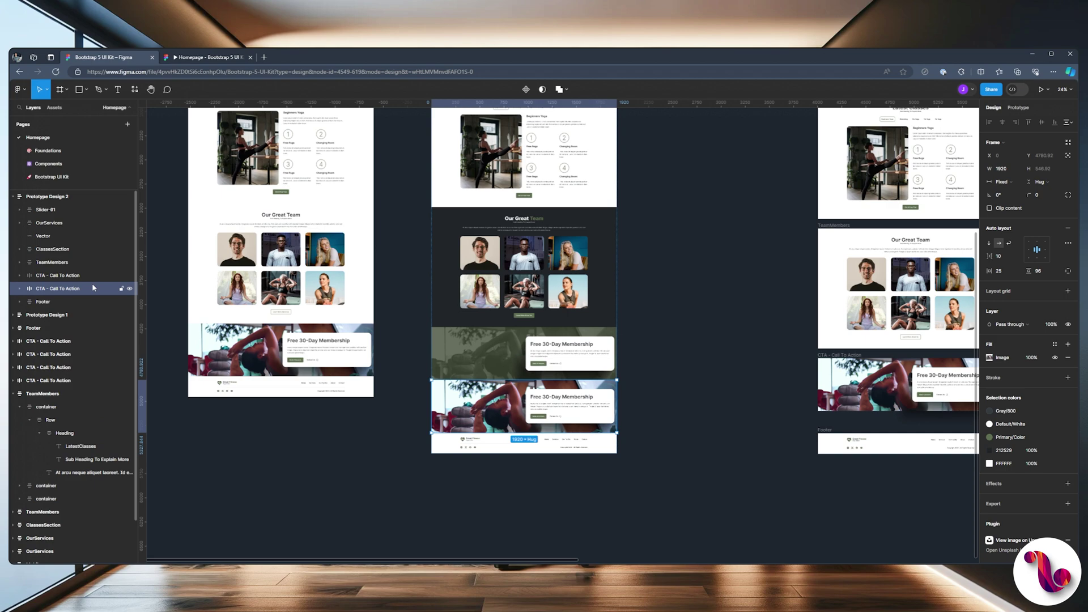
key(Delete)
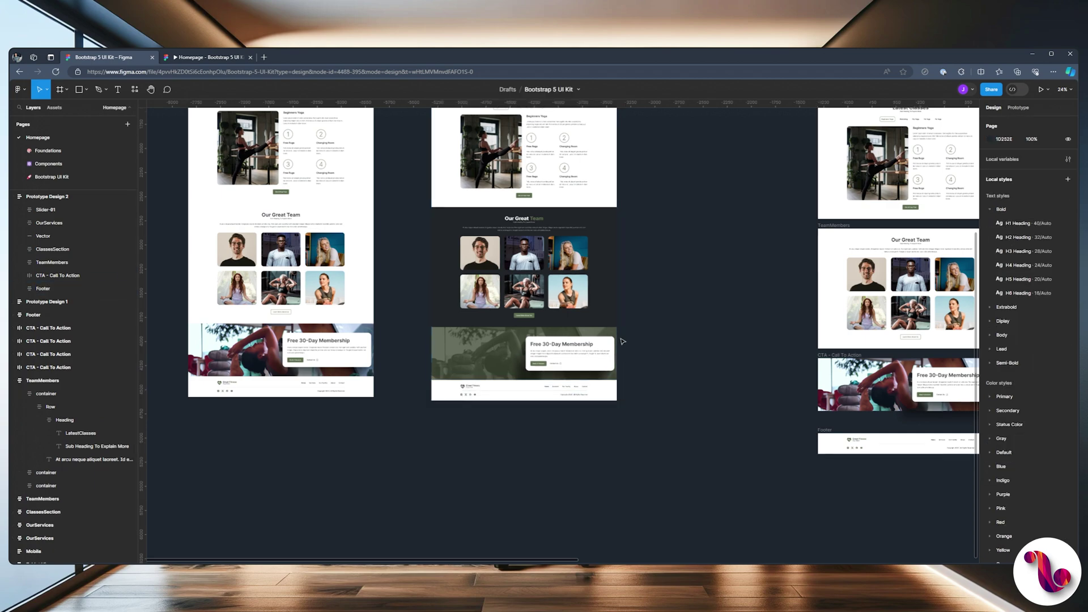
Review the whole second homepage in the prototype preview, from the green call-to-action and footer up to the hero, and return to the design file.
scroll(545, 365, up, 1)
click(193, 57)
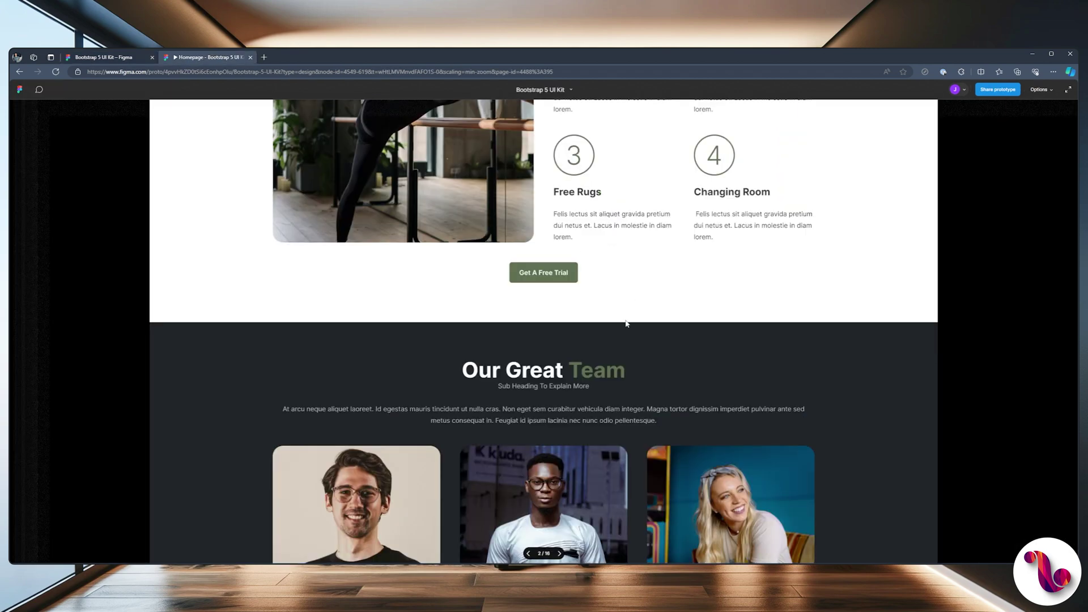
scroll(626, 324, down, 8)
scroll(626, 324, down, 2)
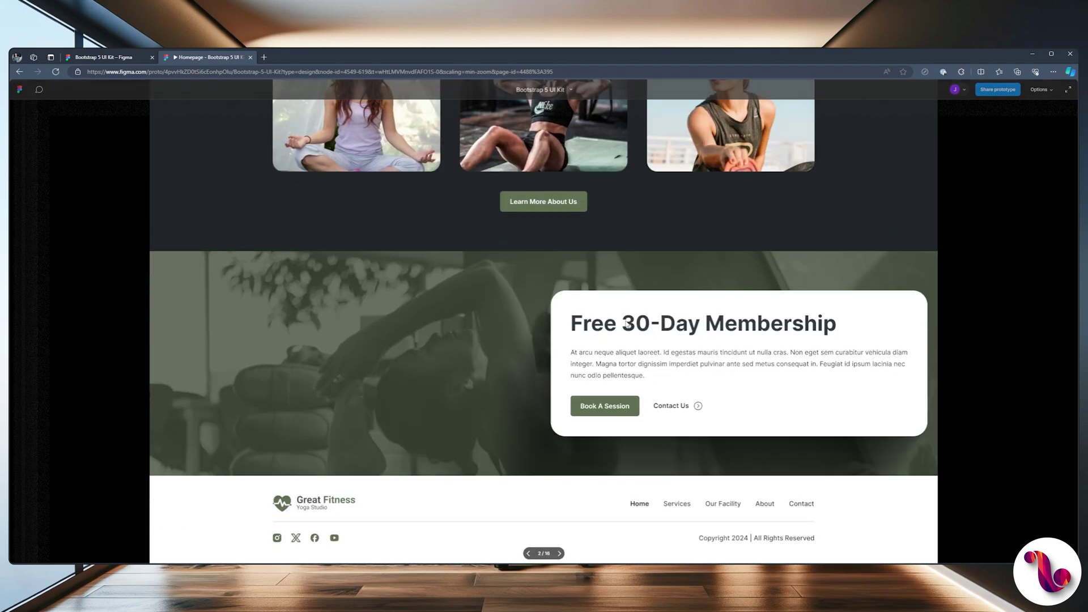
scroll(626, 325, up, 7)
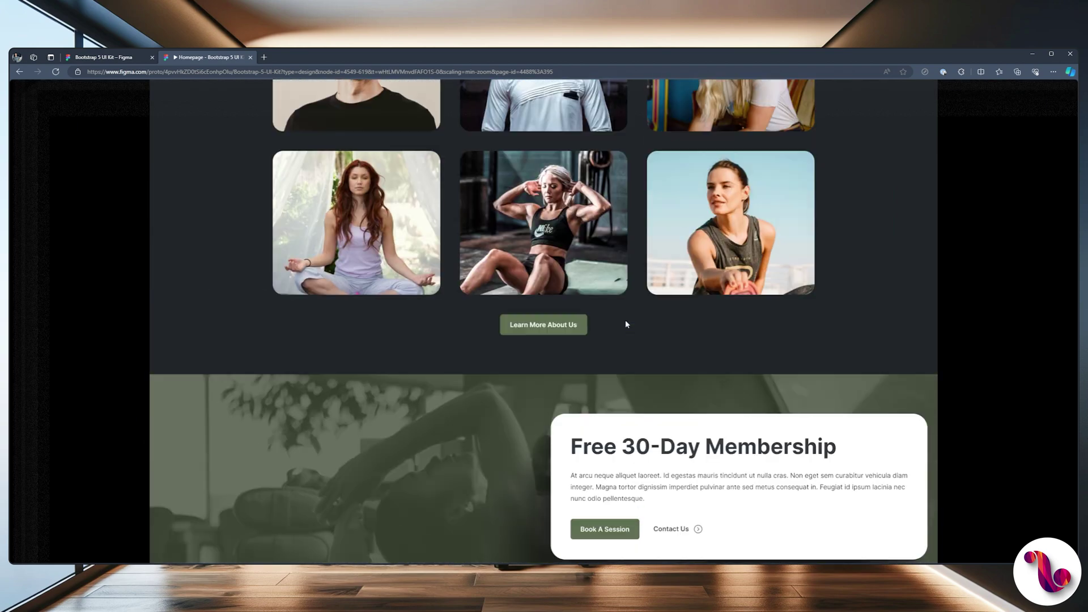
scroll(626, 324, up, 20)
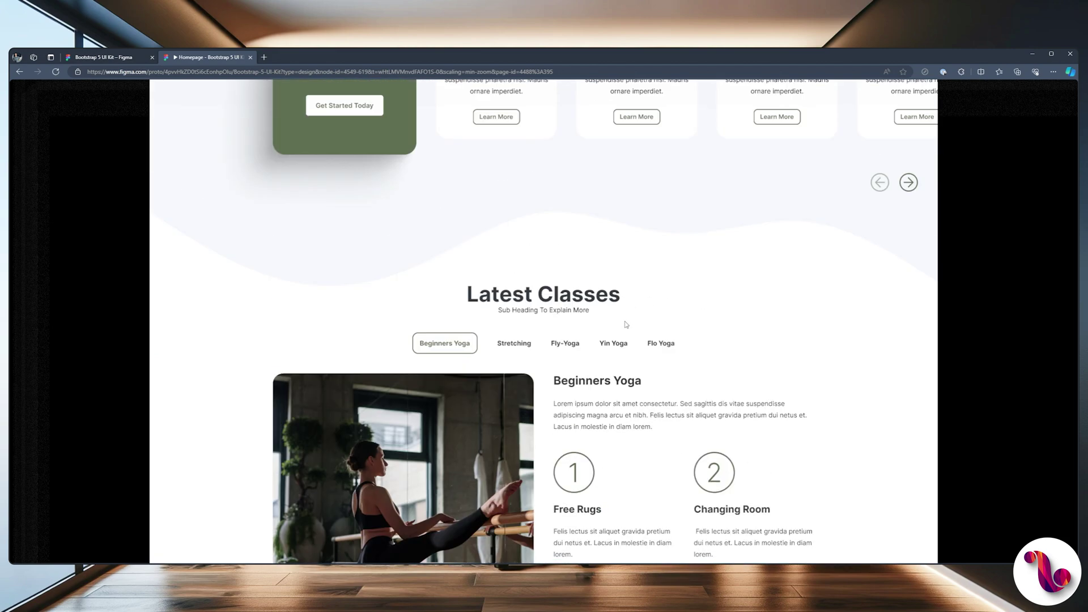
scroll(626, 324, up, 5)
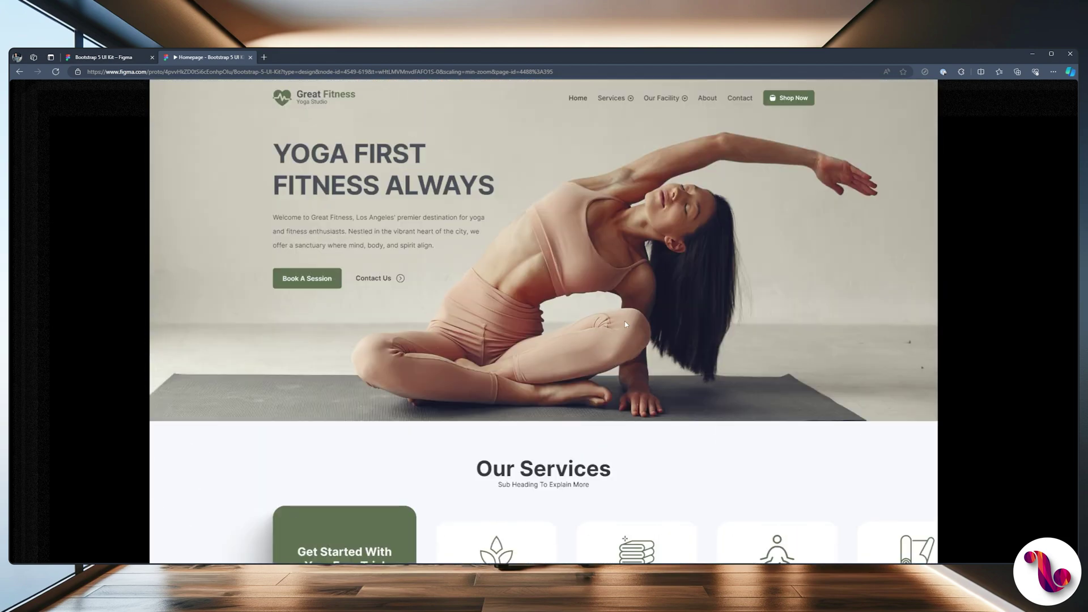
key(ctrl+shift+Tab)
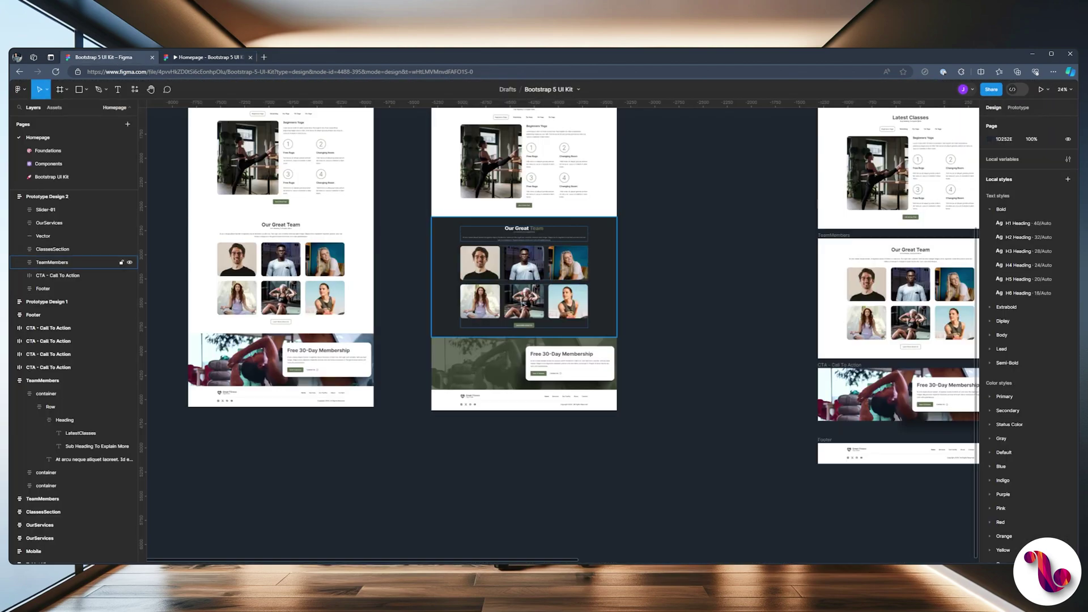
Compare the two homepage designs with the original and alternative hero, services, classes, team and call-to-action sections on the canvas.
scroll(535, 293, up, 5)
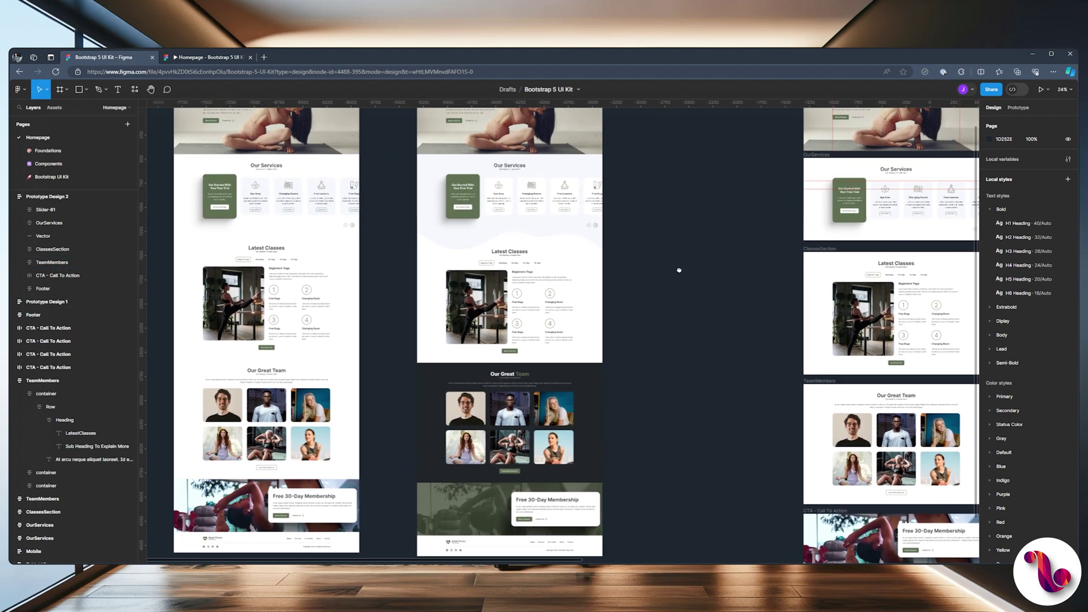
scroll(678, 270, right, 5)
scroll(541, 313, right, 5)
scroll(541, 312, up, 2)
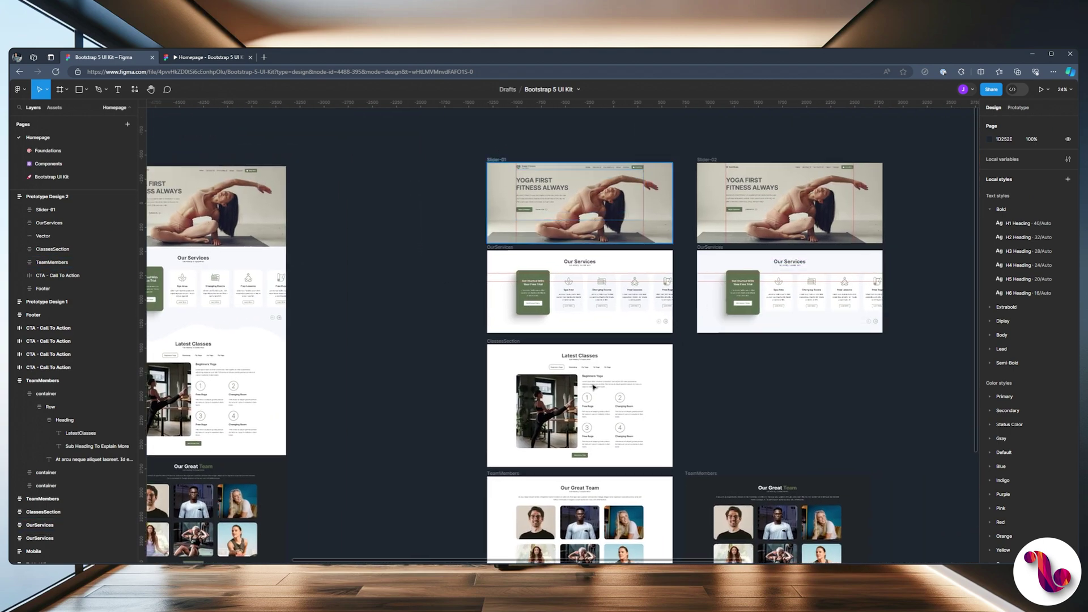
drag(382, 263, 647, 323)
scroll(415, 223, up, 1)
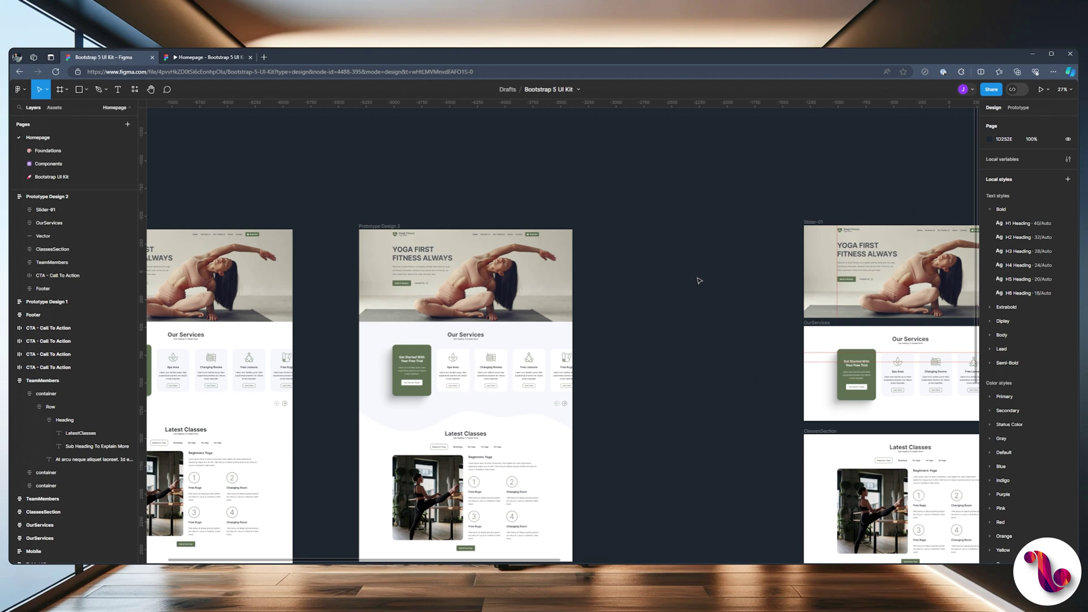
scroll(699, 280, right, 5)
scroll(675, 252, down, 1)
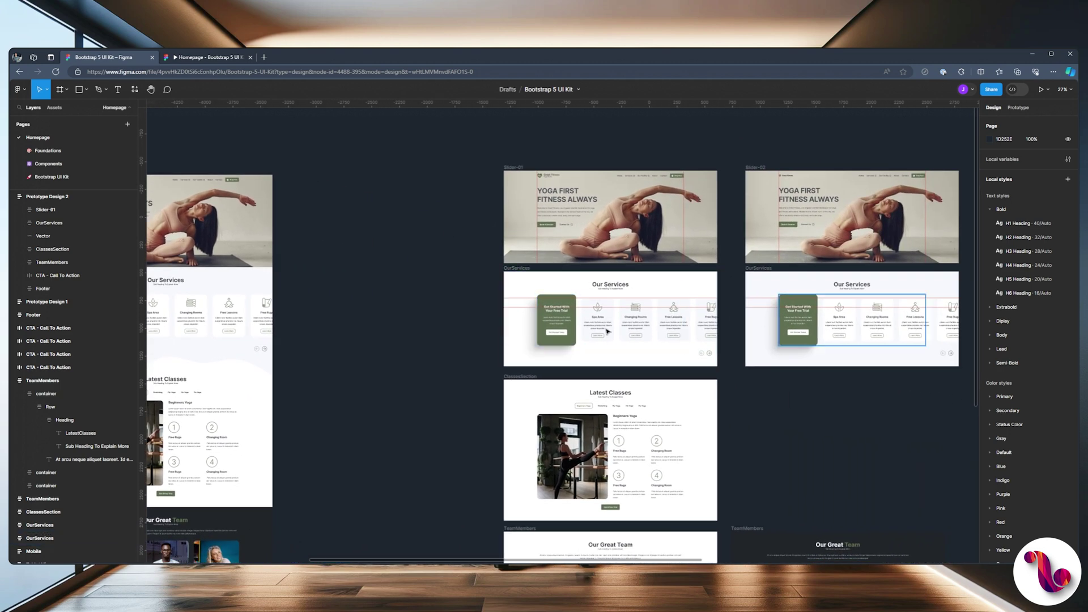
scroll(639, 358, down, 3)
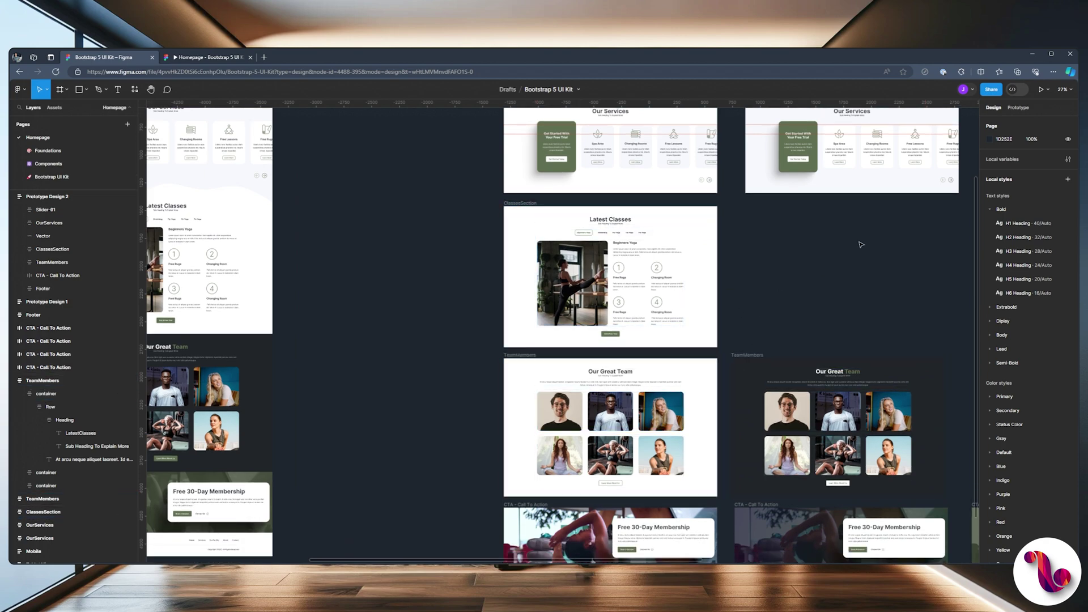
drag(862, 243, 716, 264)
scroll(716, 264, down, 1)
scroll(711, 233, left, 10)
scroll(712, 233, up, 5)
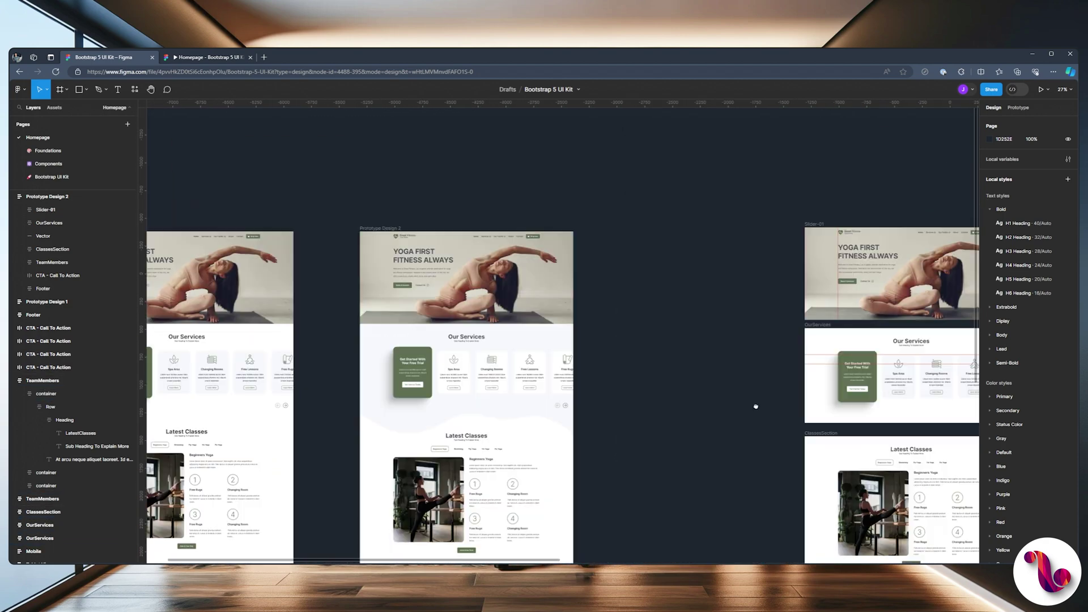
Detach the InnerNav instance in the header container of Prototype Design 2's hero section from its component.
scroll(627, 283, up, 5)
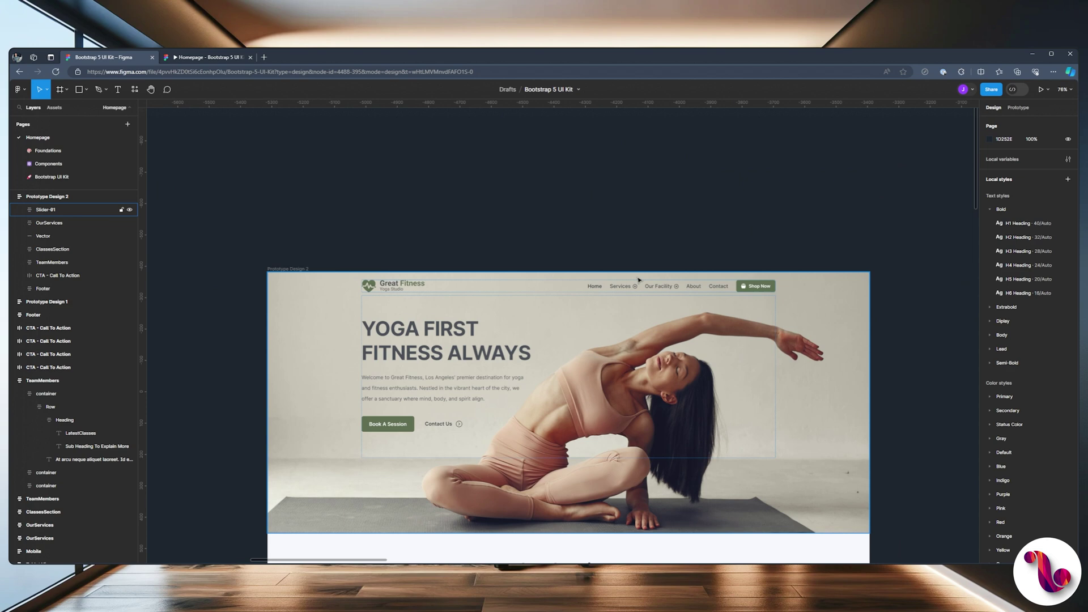
scroll(628, 283, up, 3)
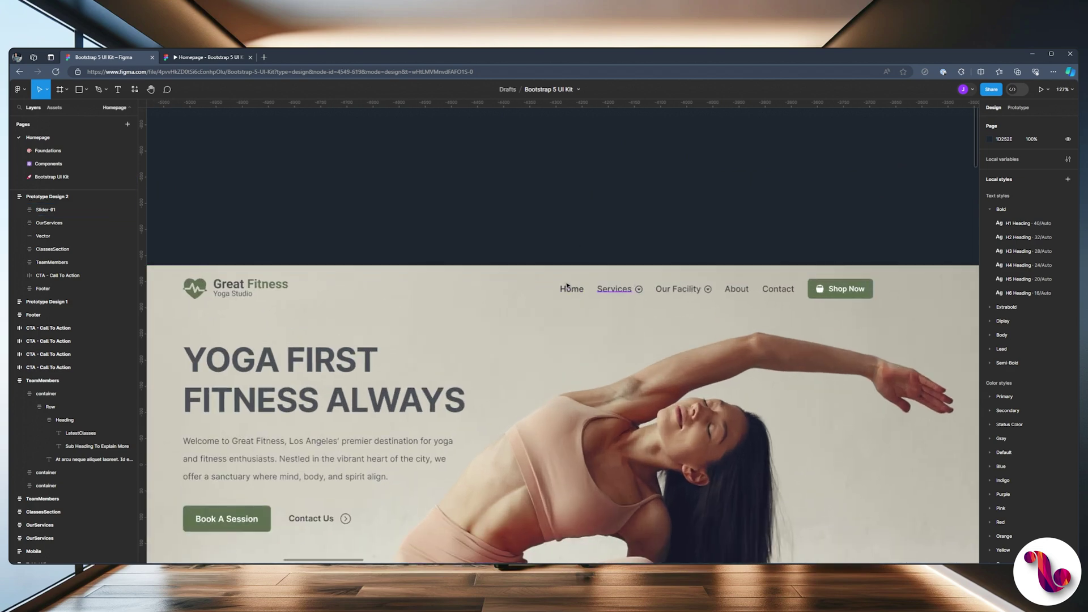
ctrl+click(613, 289)
click(57, 251)
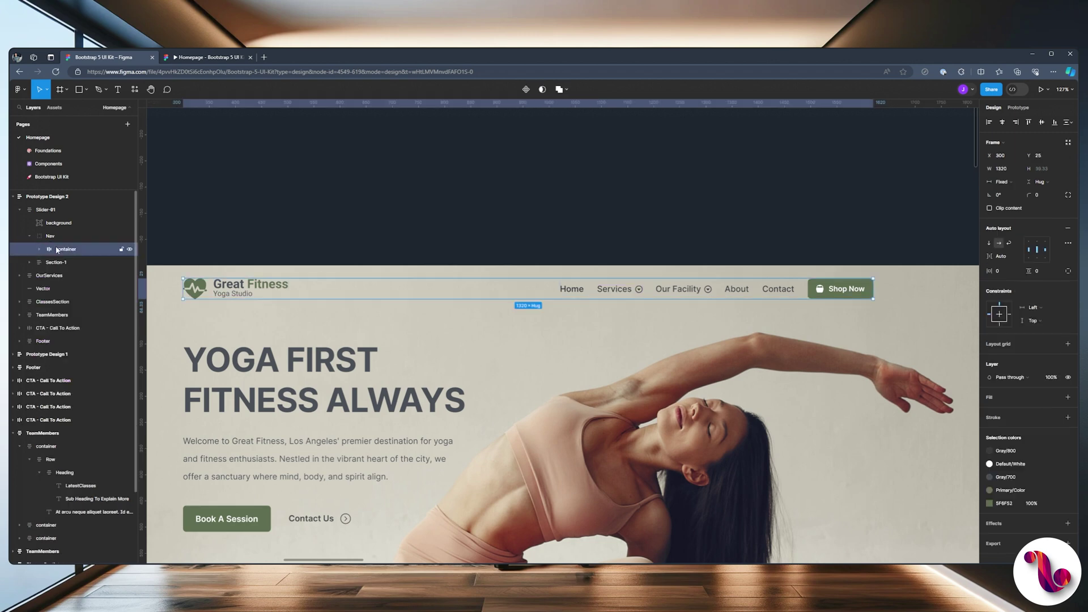
click(40, 250)
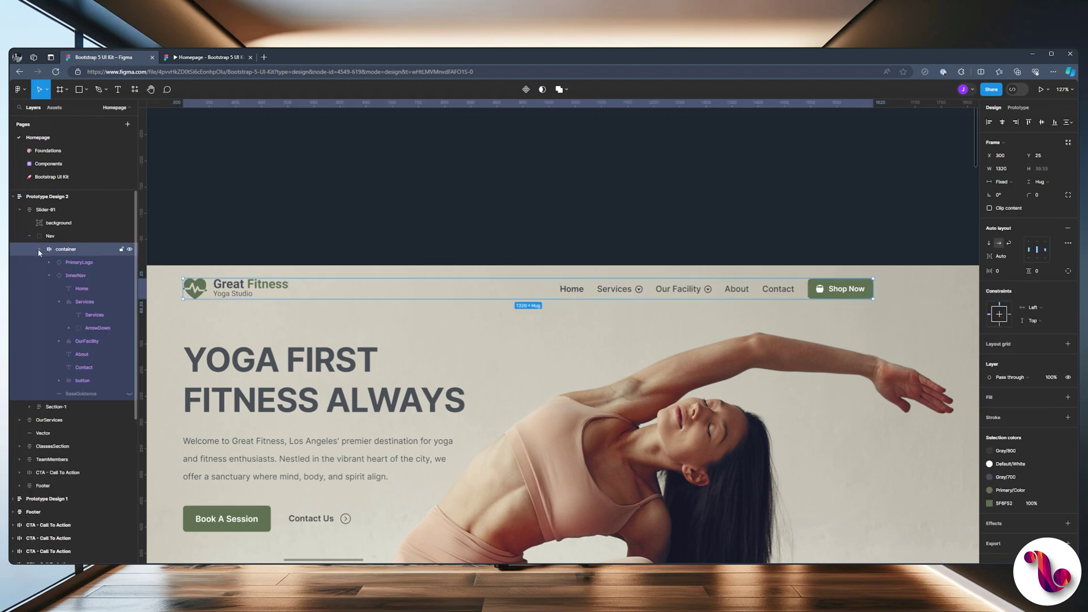
click(67, 276)
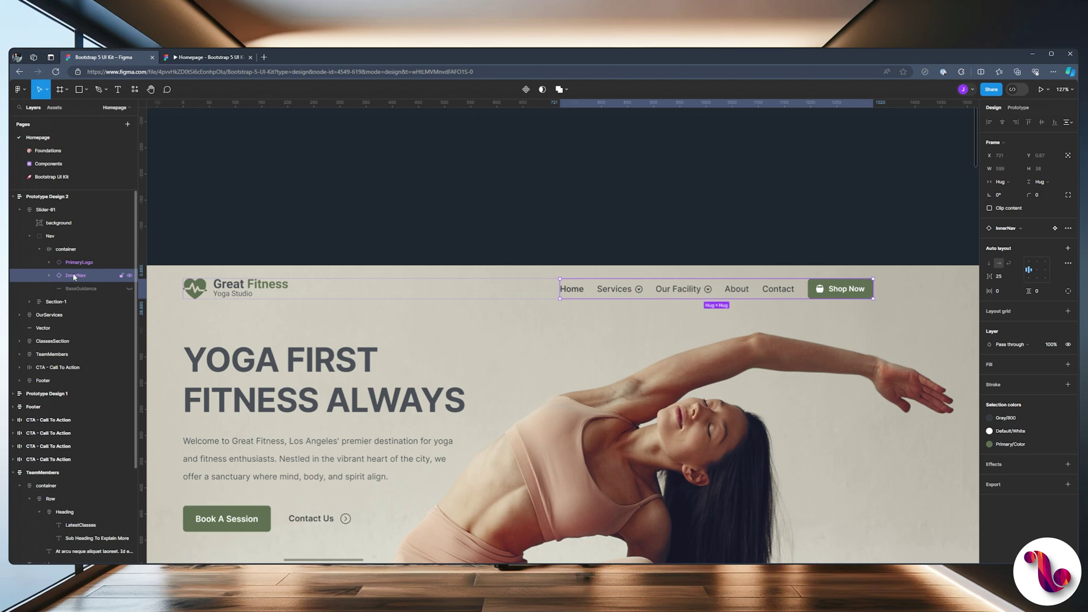
right_click(74, 276)
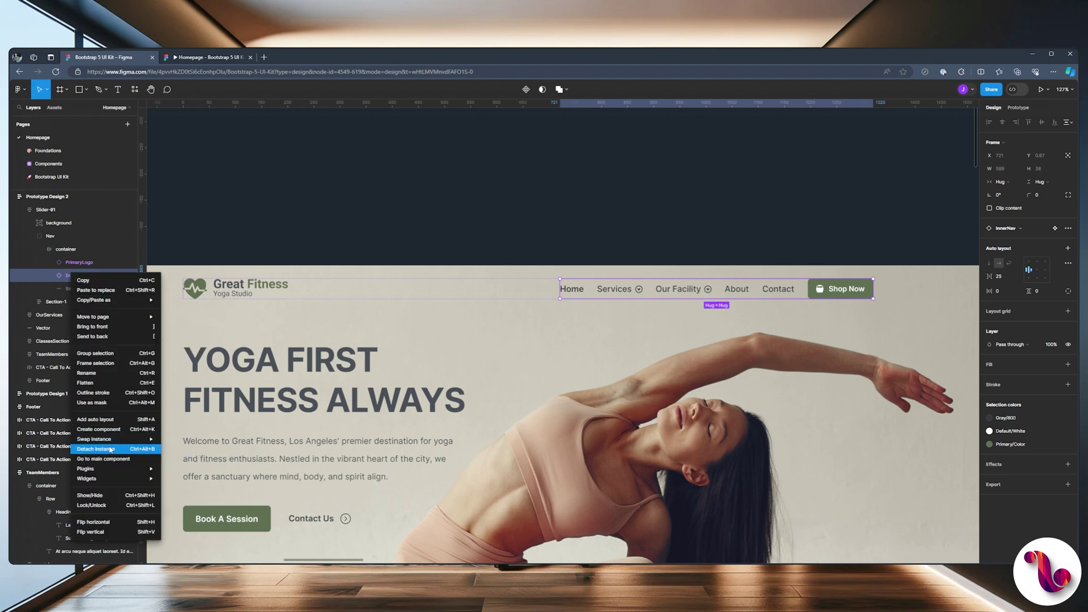
key(ctrl+alt+b)
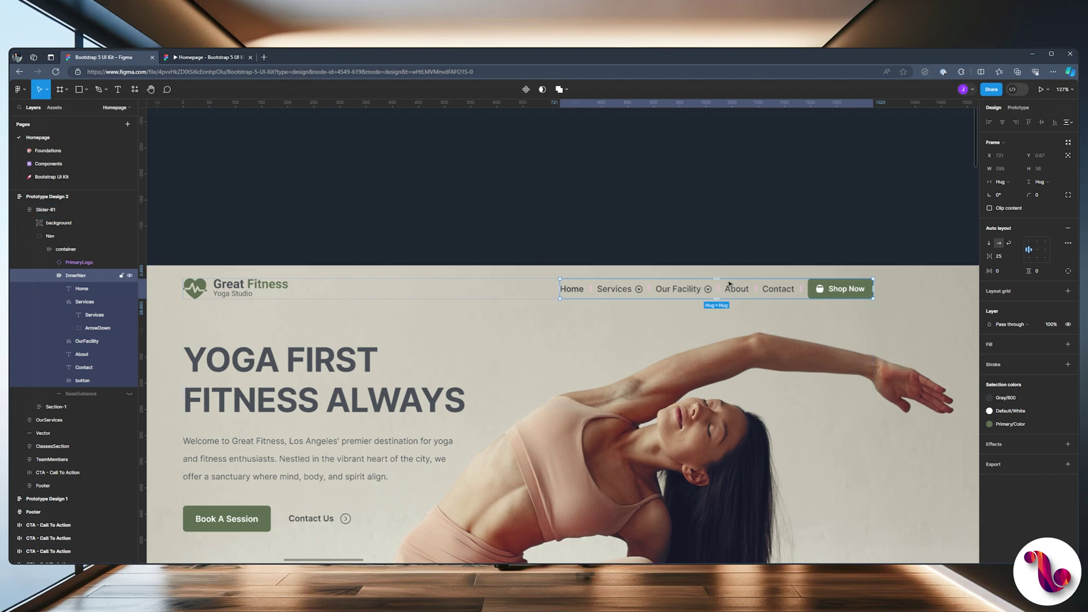
Wrap the Home, Services, Our Facility, About and Contact links in an auto layout frame named Nav.
click(60, 301)
click(80, 289)
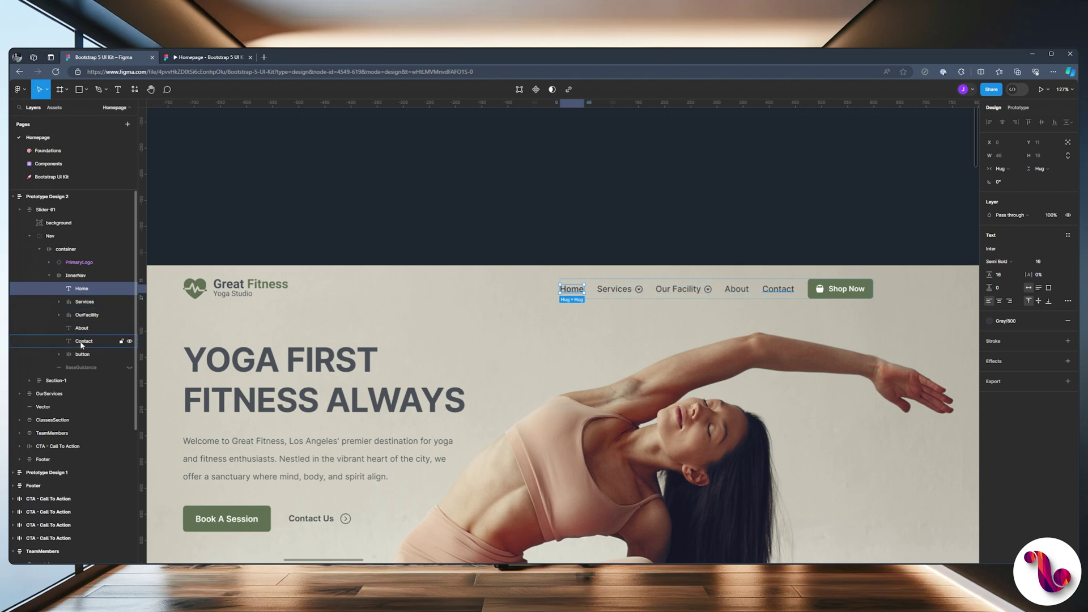
shift+click(83, 341)
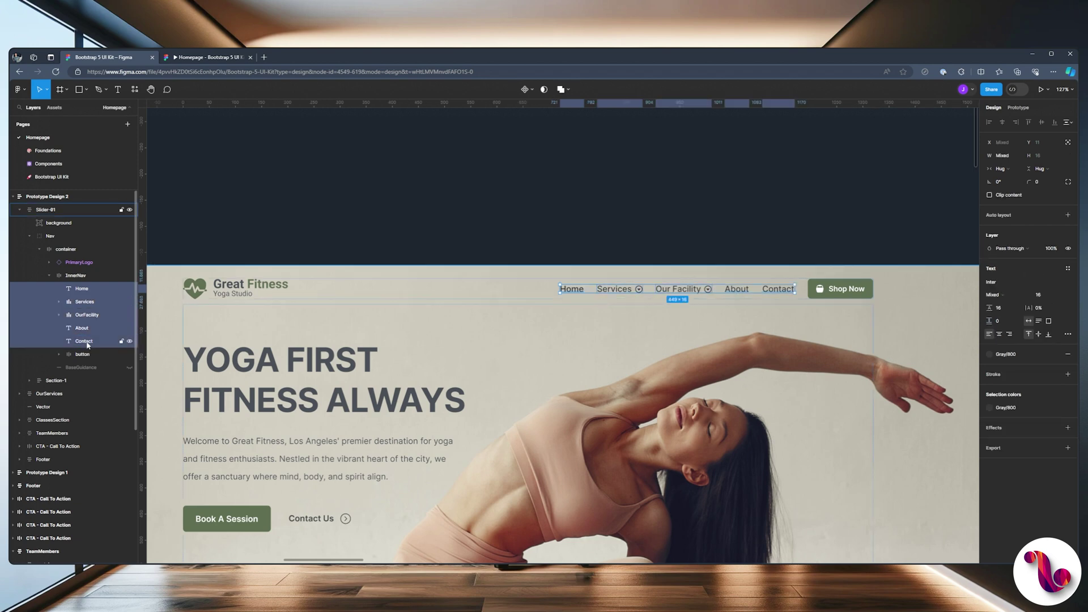
key(shift+a)
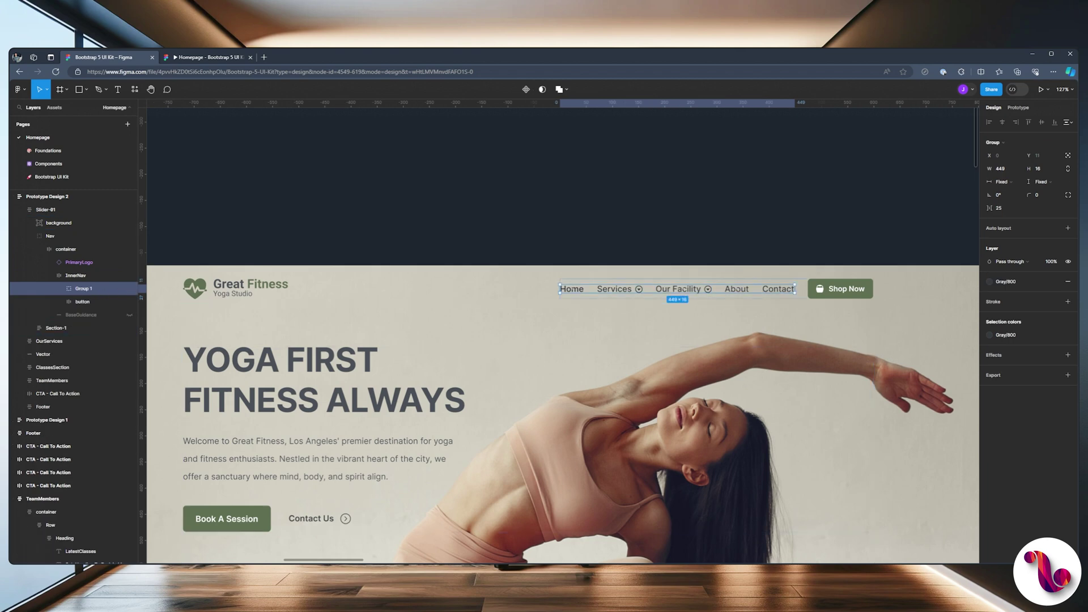
double_click(84, 289)
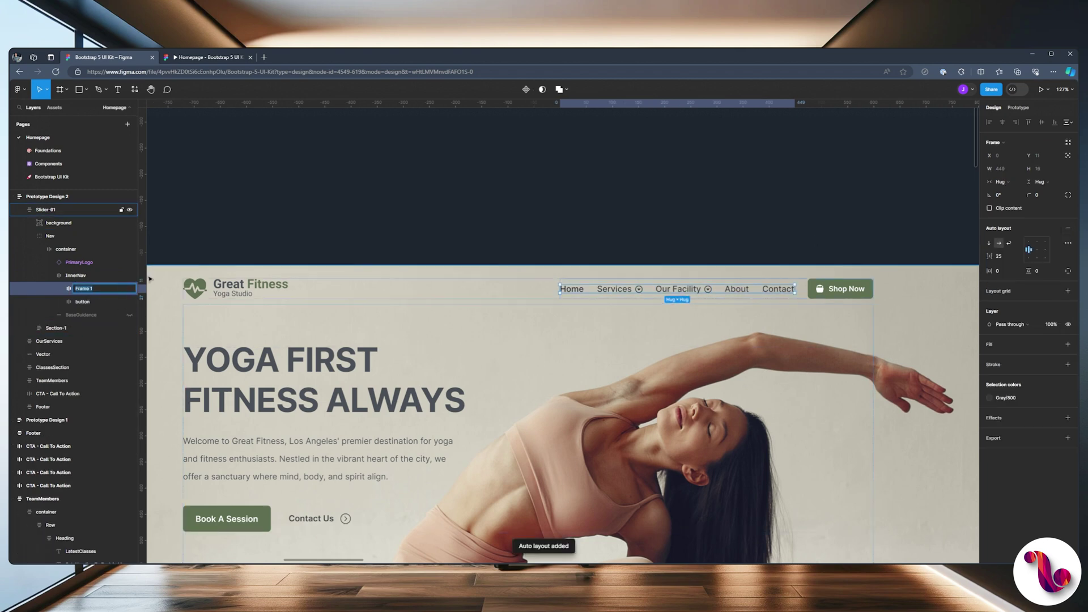
text(Nav)
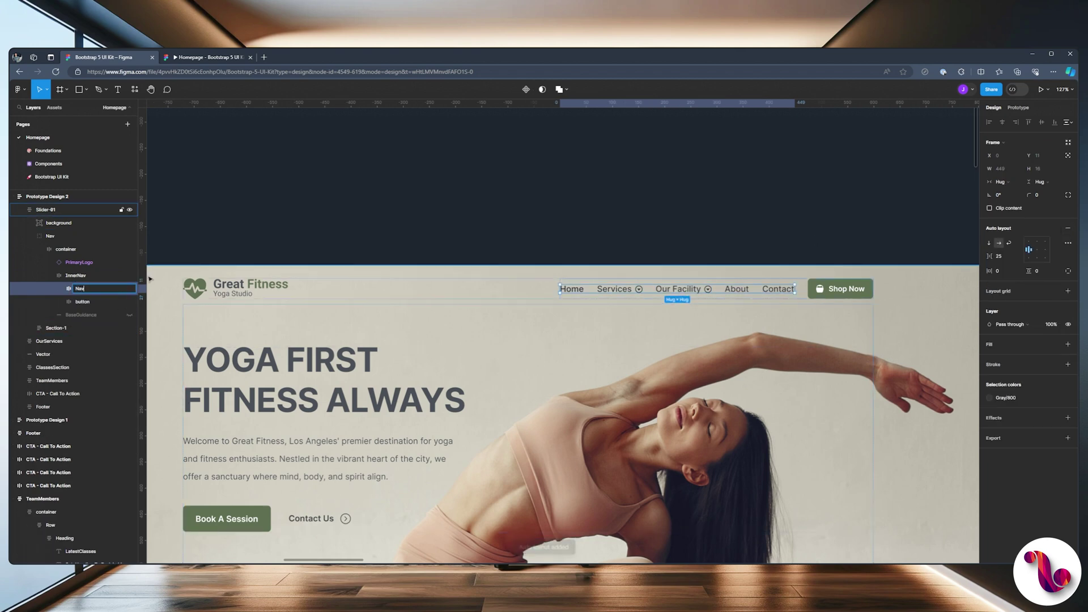
key(Return)
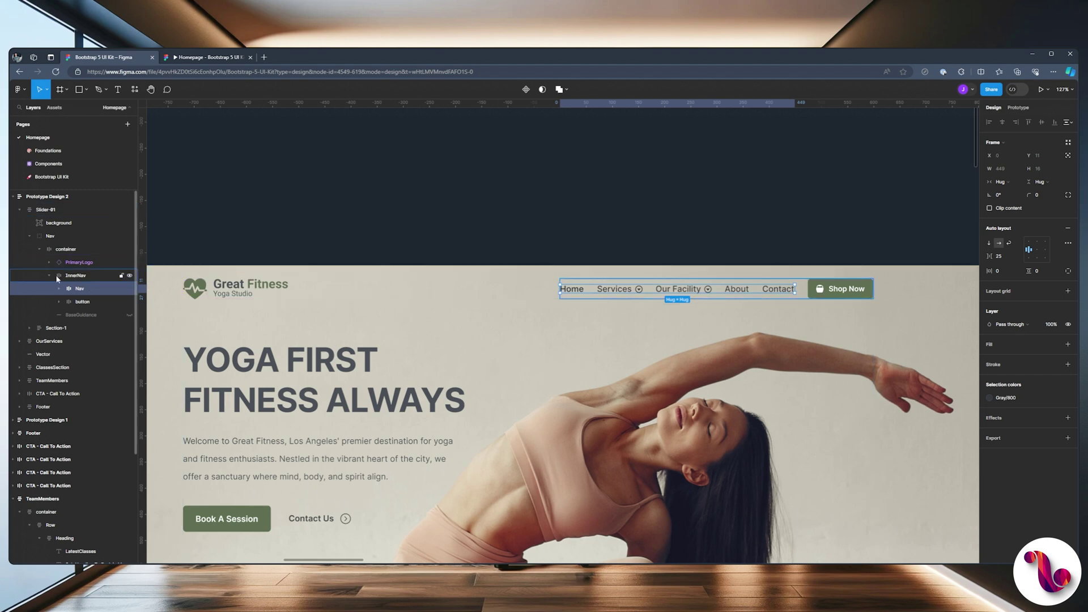
Move the Nav frame out of InnerNav to sit after the logo in the header container, and rename InnerNav as CtaButton.
drag(74, 289, 76, 274)
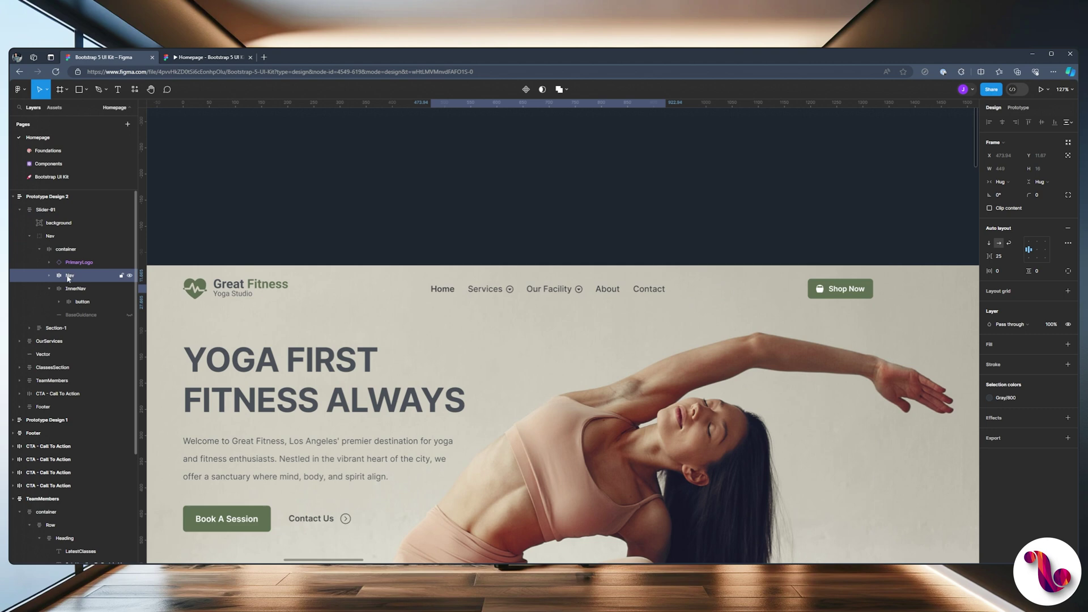
click(49, 289)
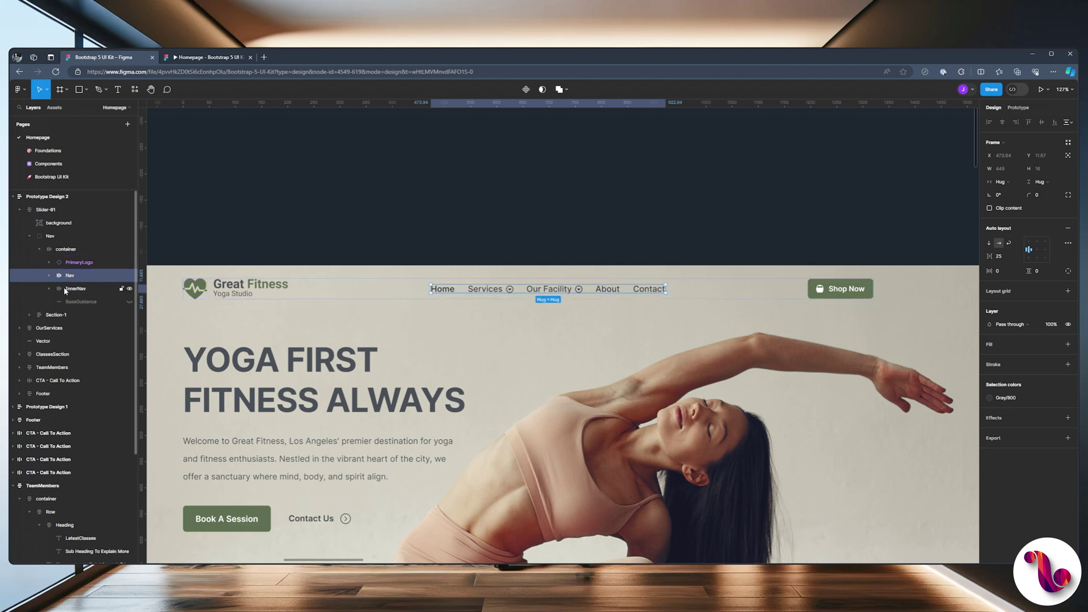
click(64, 289)
click(48, 289)
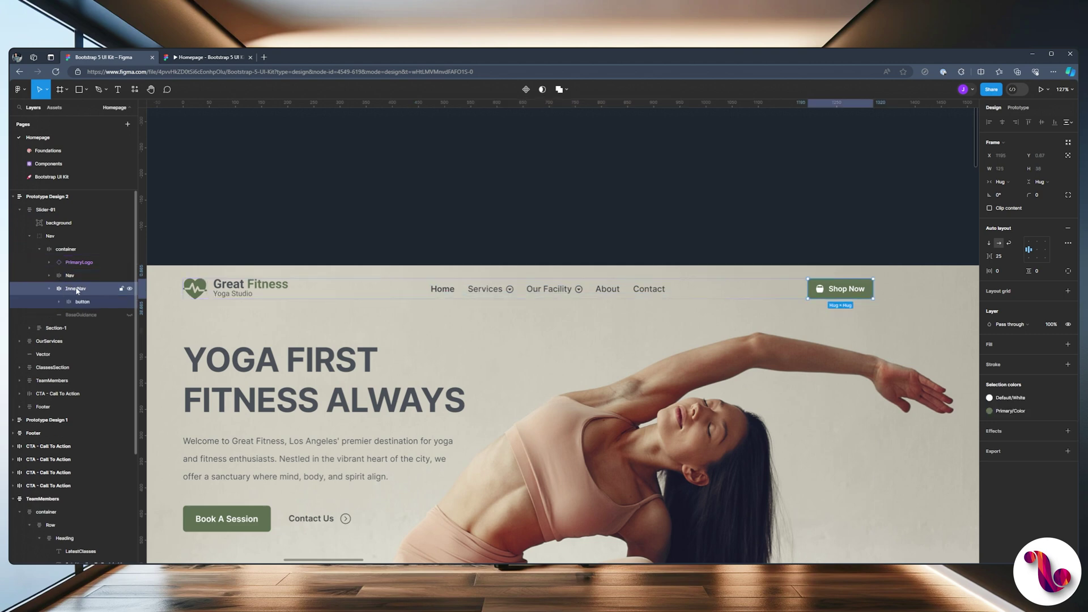
double_click(82, 289)
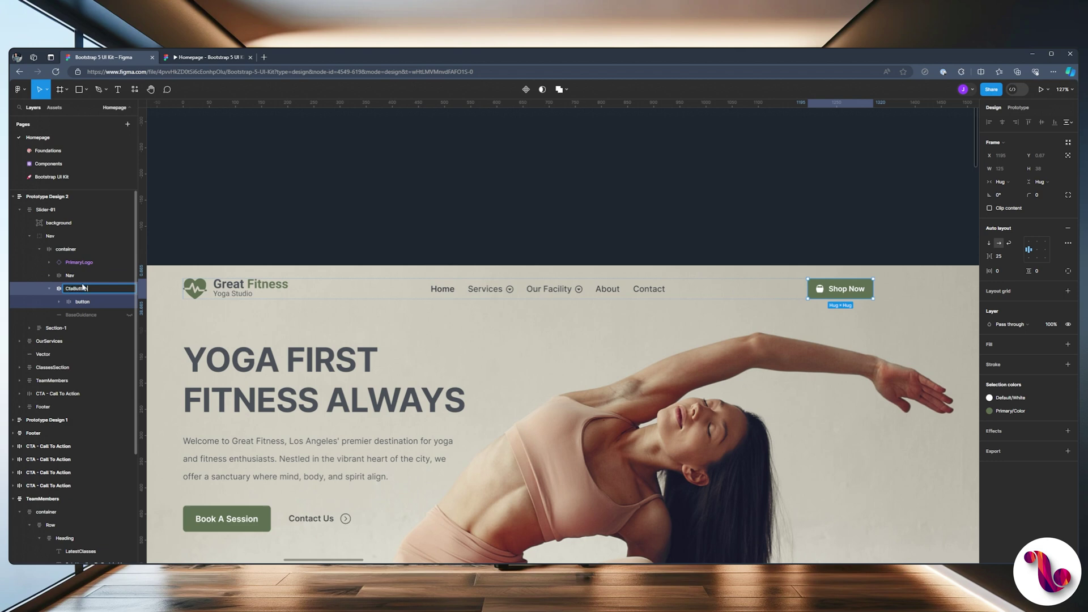
Set the spacing between the links in the header's Nav frame to 45.
click(71, 275)
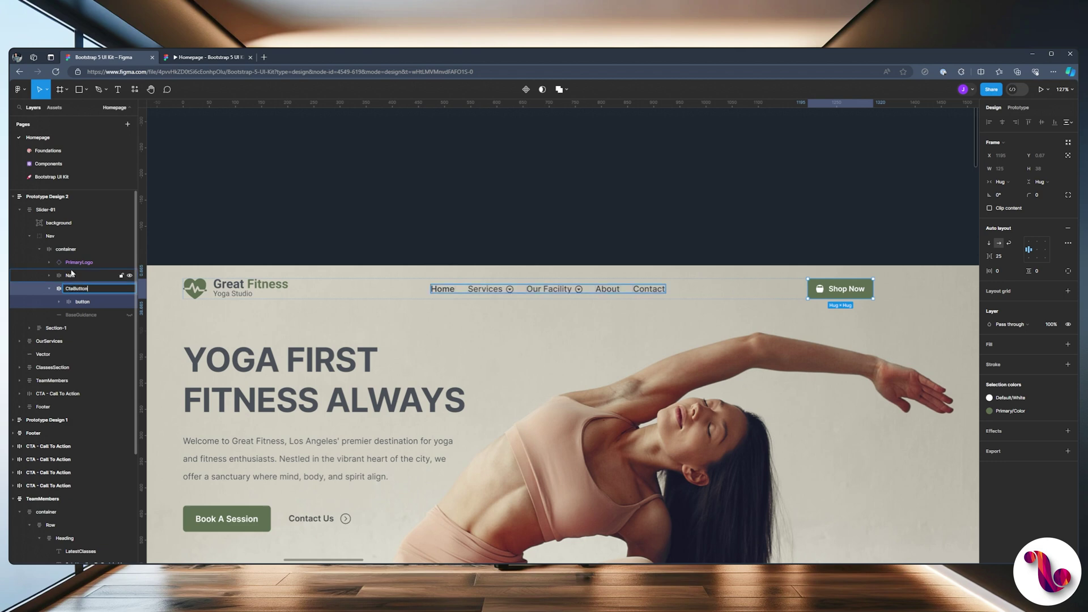
click(999, 255)
text(45)
key(Return)
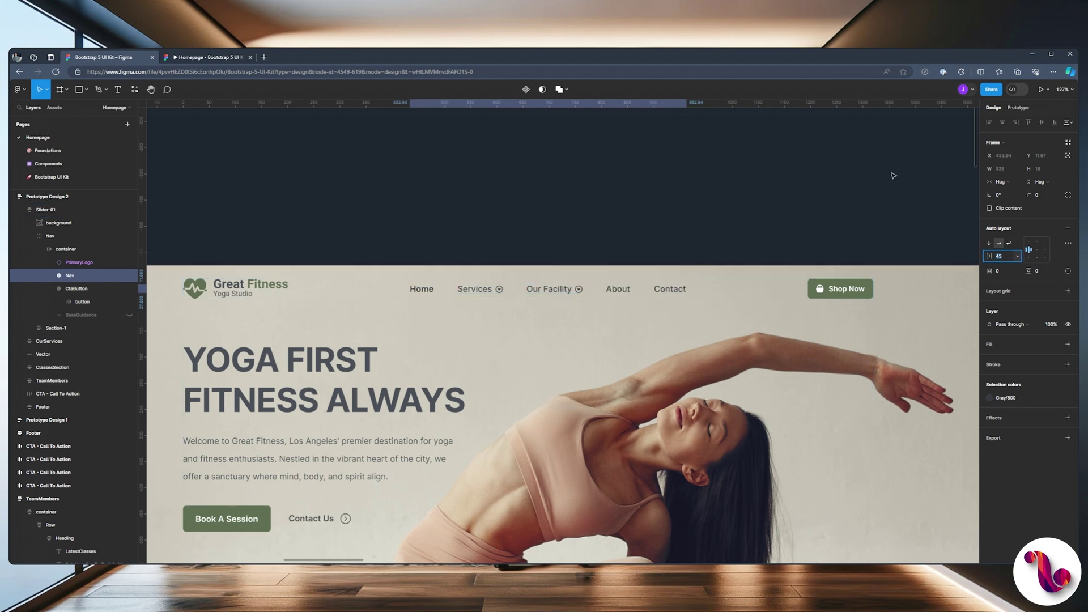
click(894, 175)
Review the second homepage in the prototype preview from the centered header navigation to the footer, comparing its upper sections with the first design.
key(ctrl+Tab)
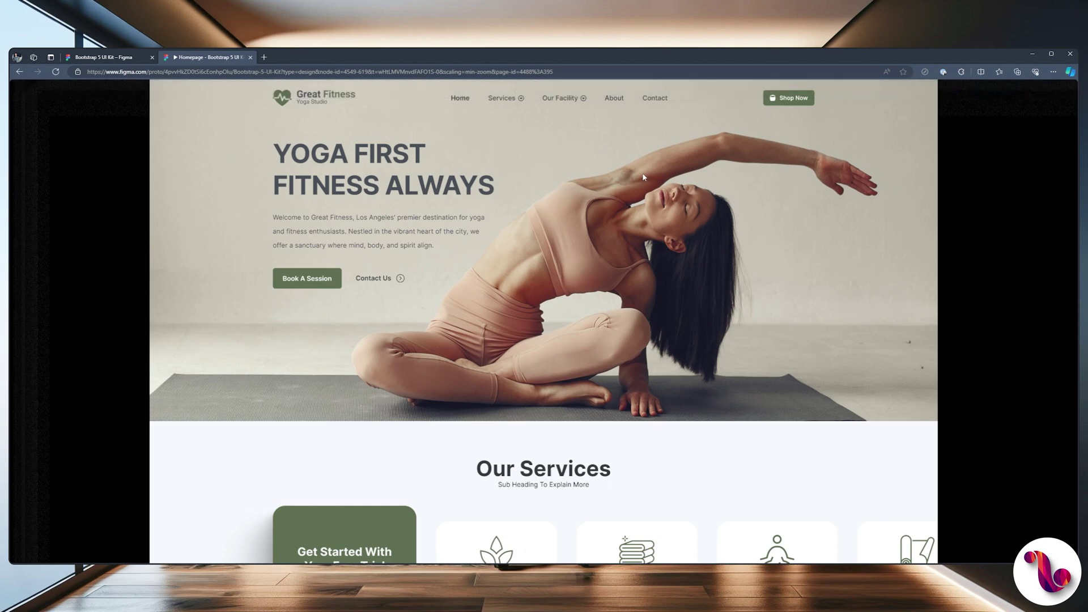
scroll(534, 196, down, 4)
scroll(534, 196, up, 4)
scroll(535, 199, down, 4)
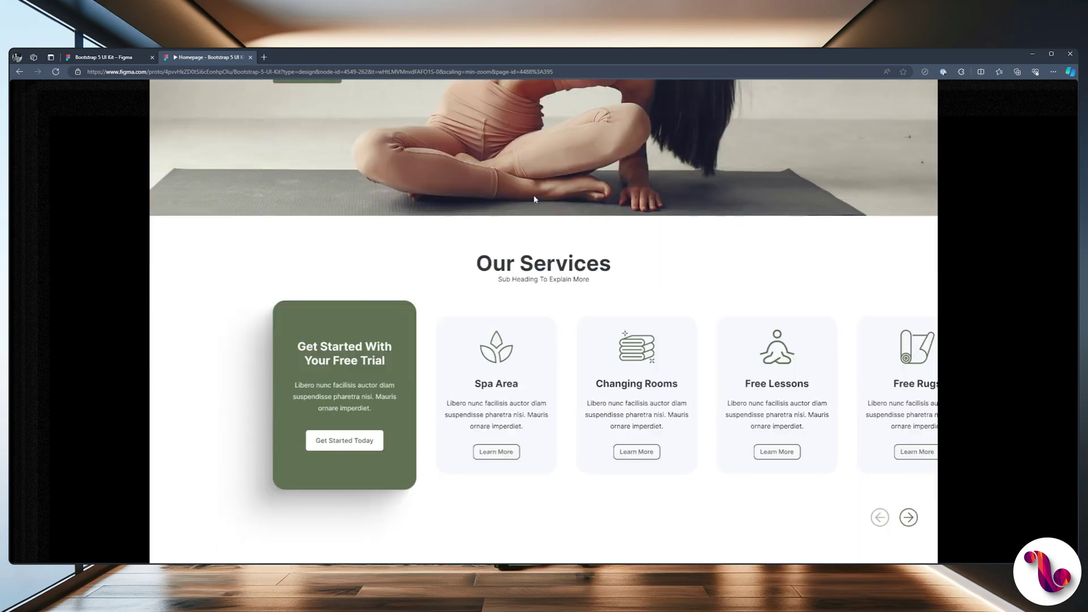
scroll(533, 199, down, 4)
scroll(534, 199, up, 6)
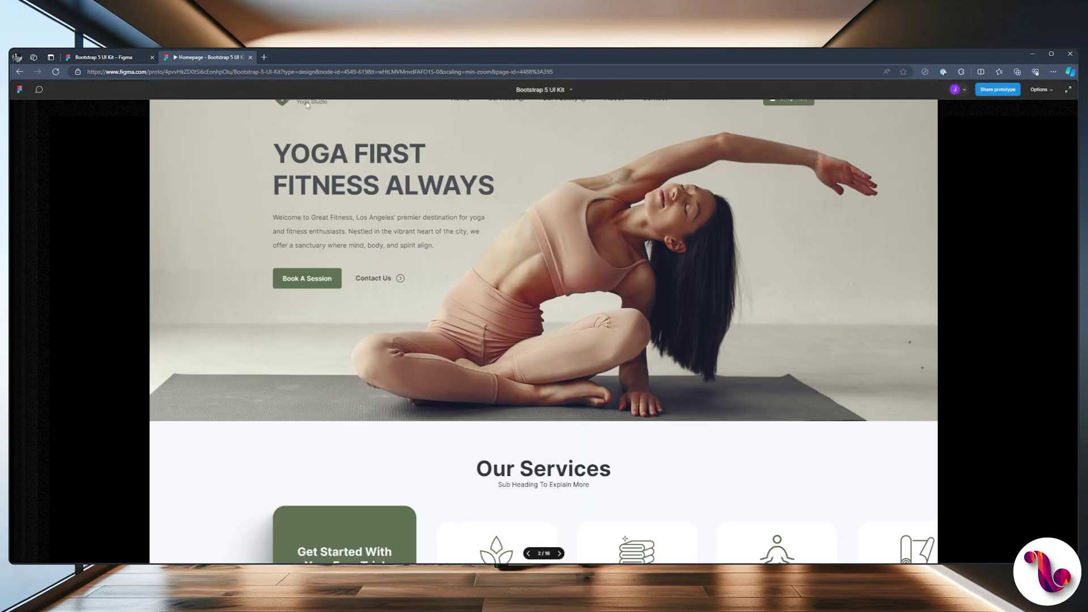
scroll(404, 158, down, 6)
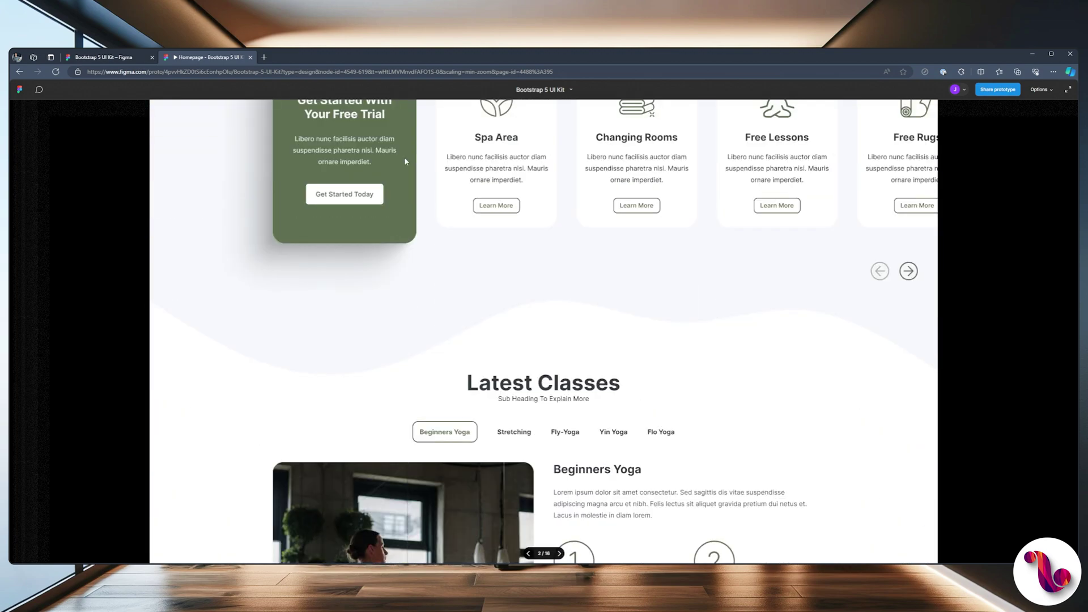
scroll(404, 162, down, 5)
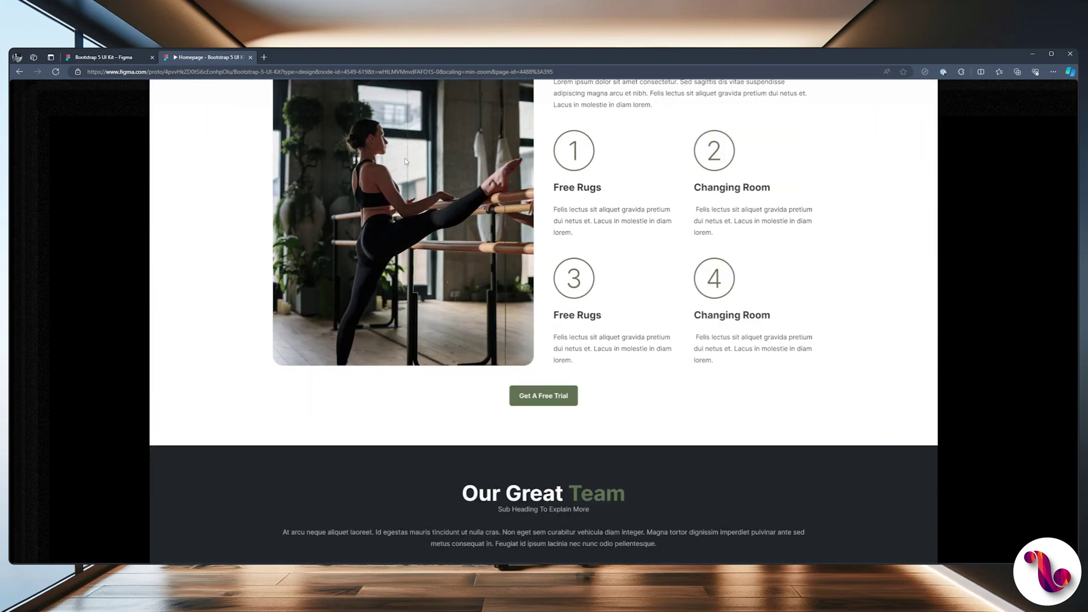
scroll(405, 161, down, 3)
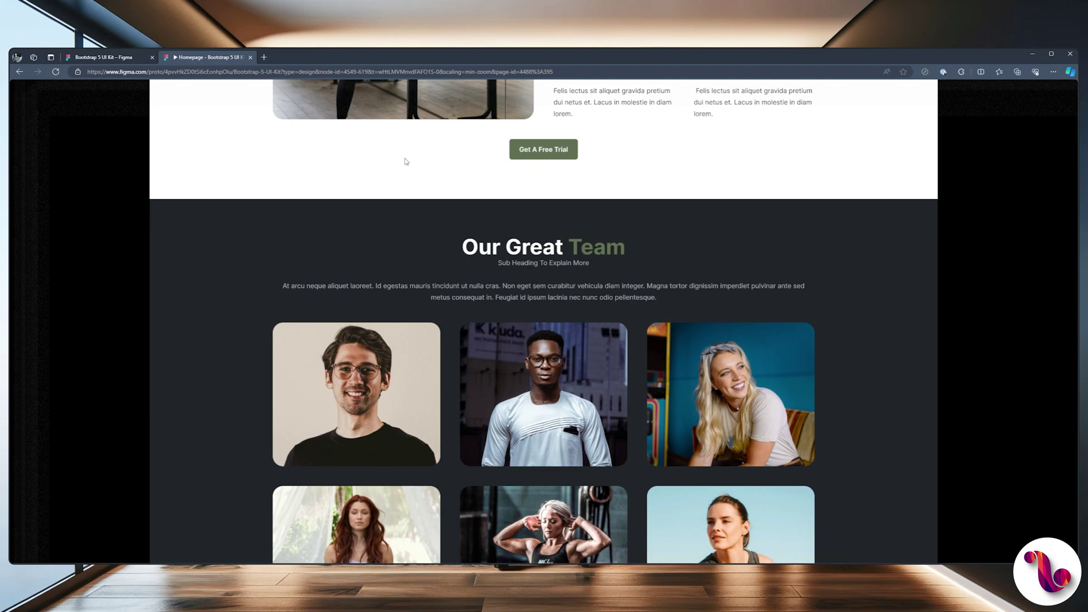
scroll(405, 161, down, 5)
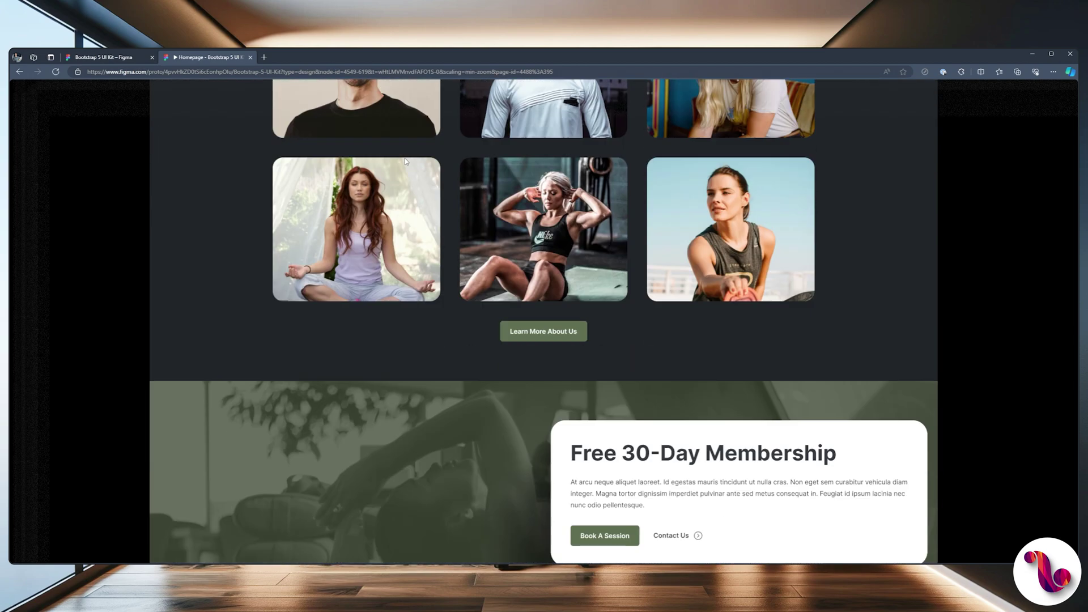
scroll(404, 162, down, 3)
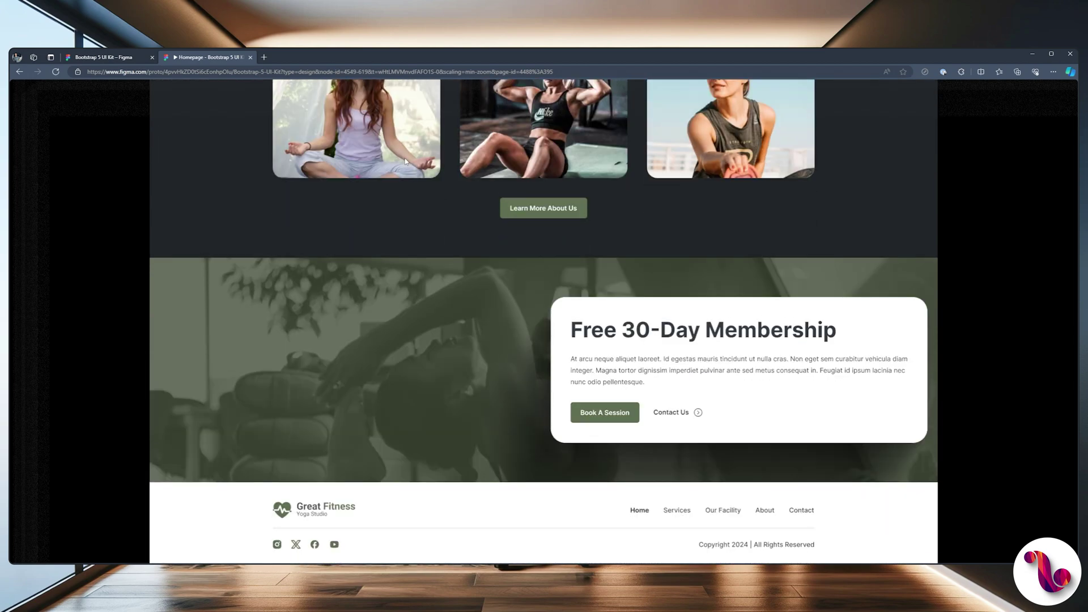